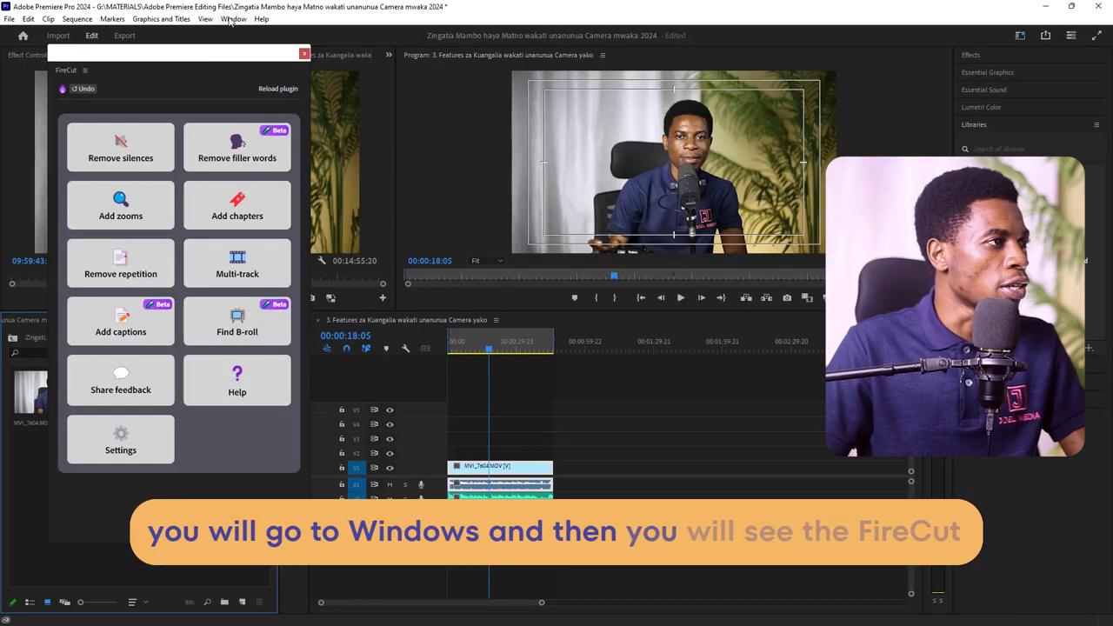
Open FireCut from Window > Extensions, park the playhead at 00:00:23:07, and open Find B-roll.
click(233, 18)
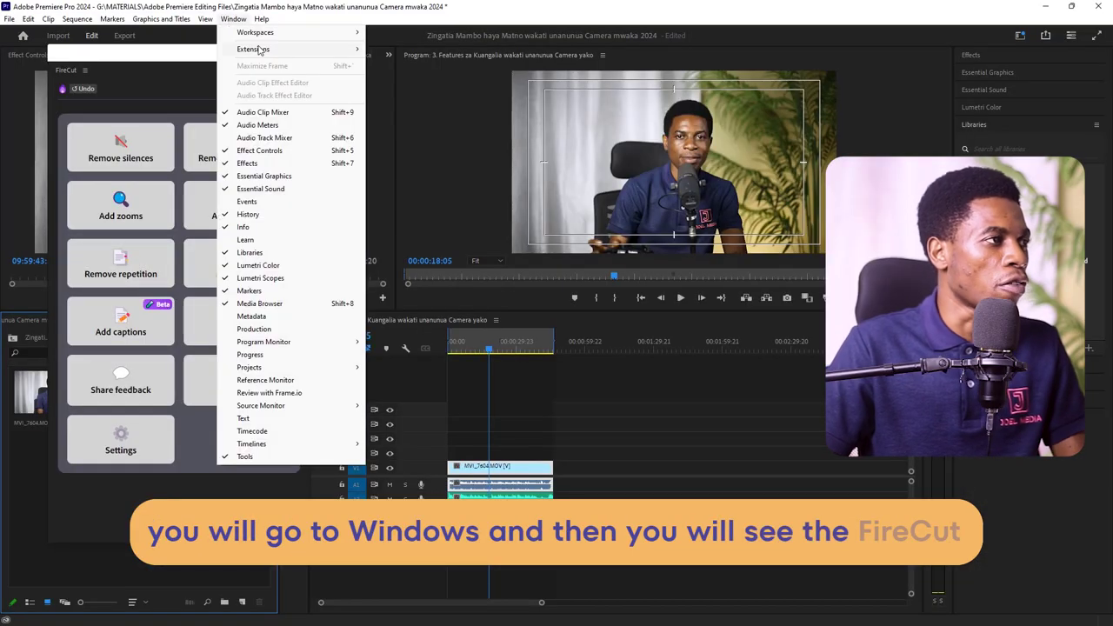
mouse_move(296, 49)
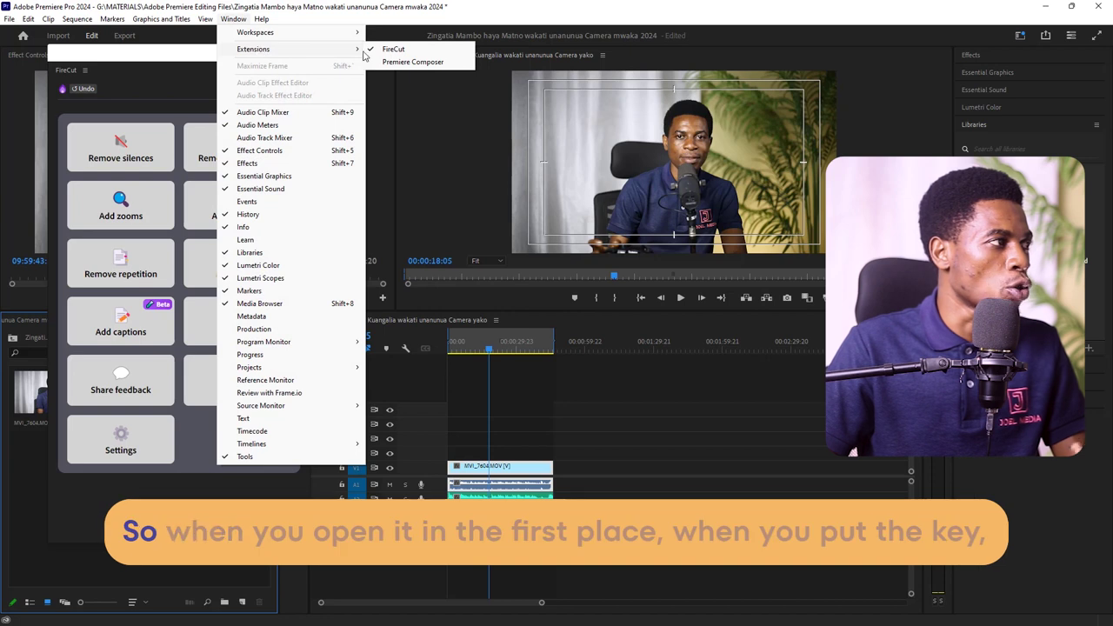
click(152, 61)
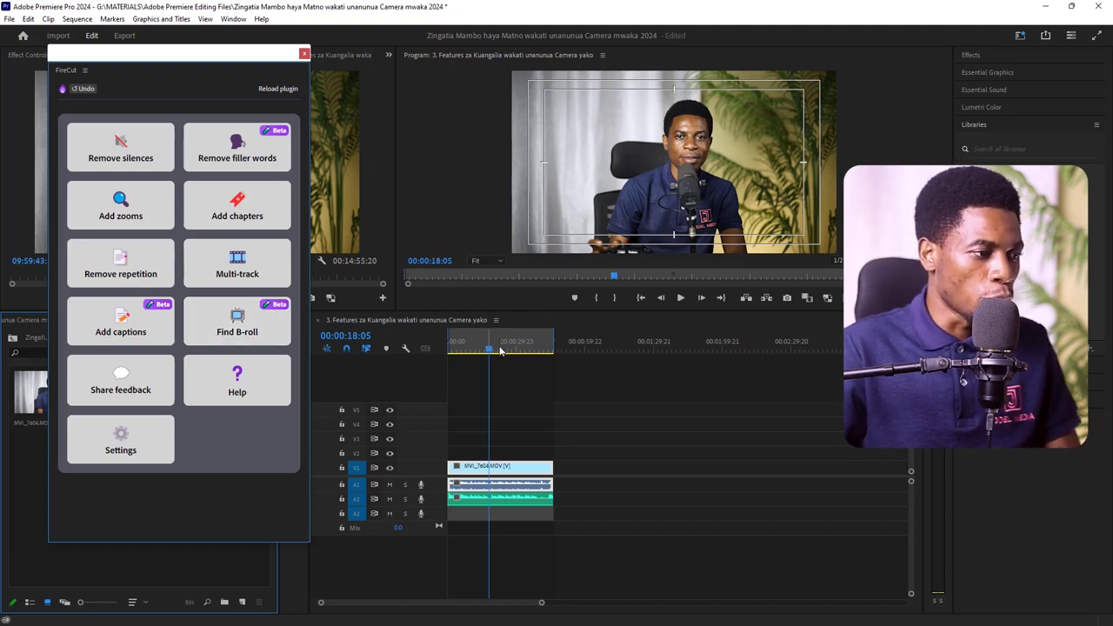
drag(497, 350, 502, 357)
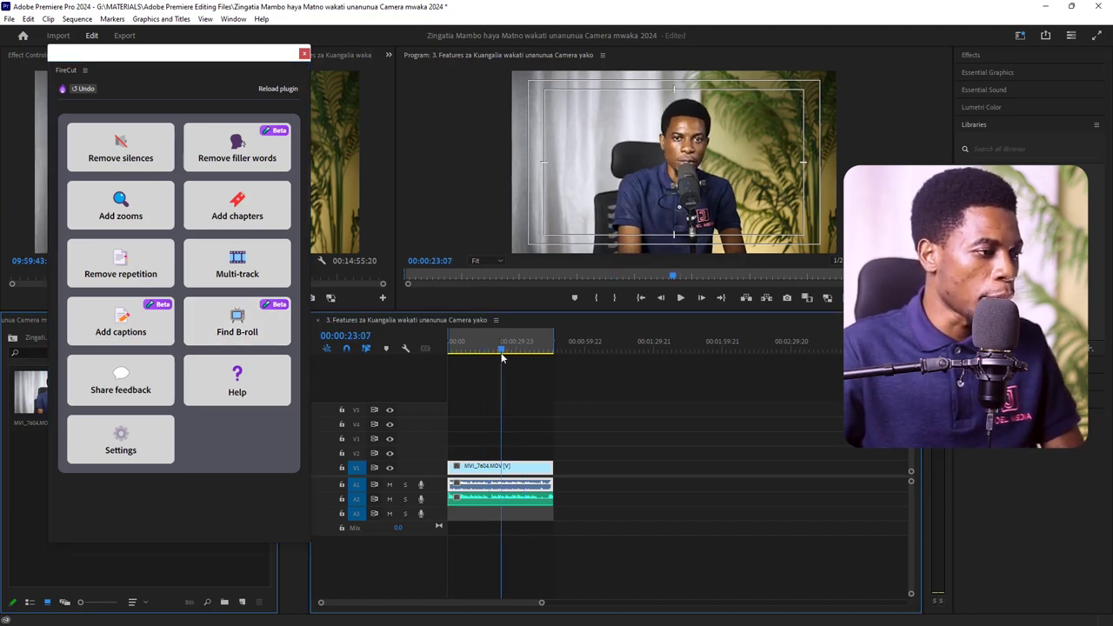
click(232, 324)
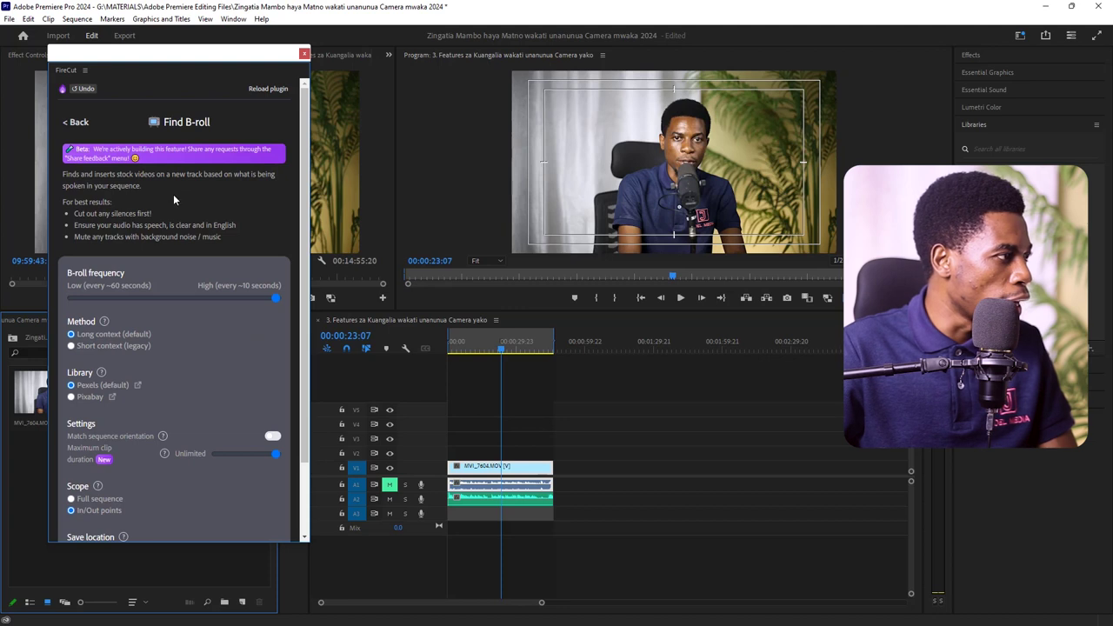
Set B-roll frequency to medium, keep maximum clip duration Unlimited, and scope to In/Out points.
scroll(173, 195, down, 2)
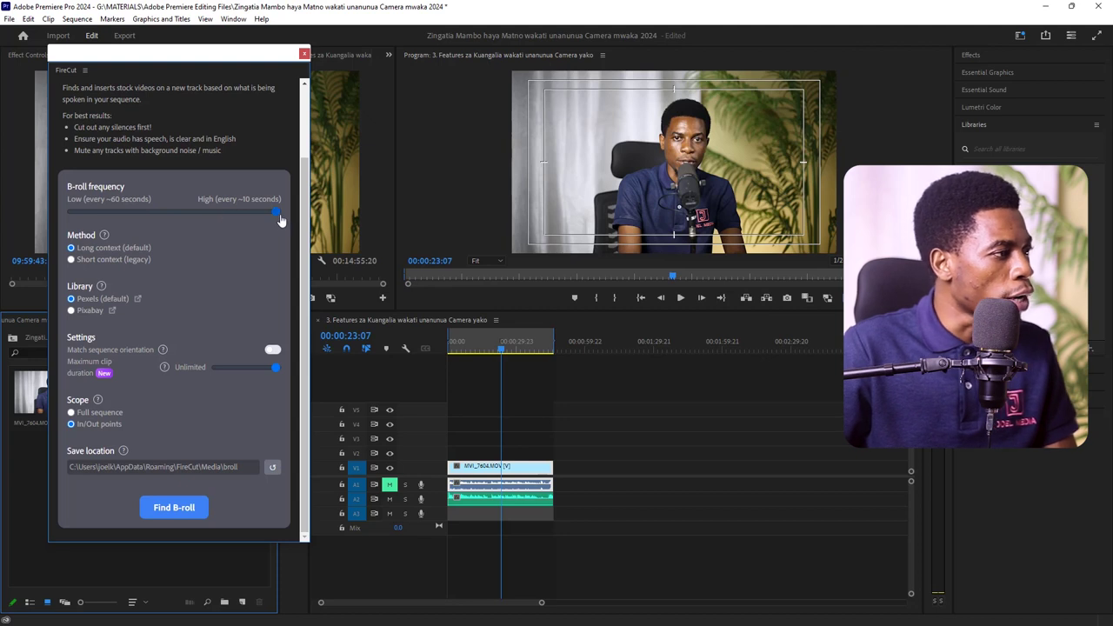
drag(277, 217, 195, 216)
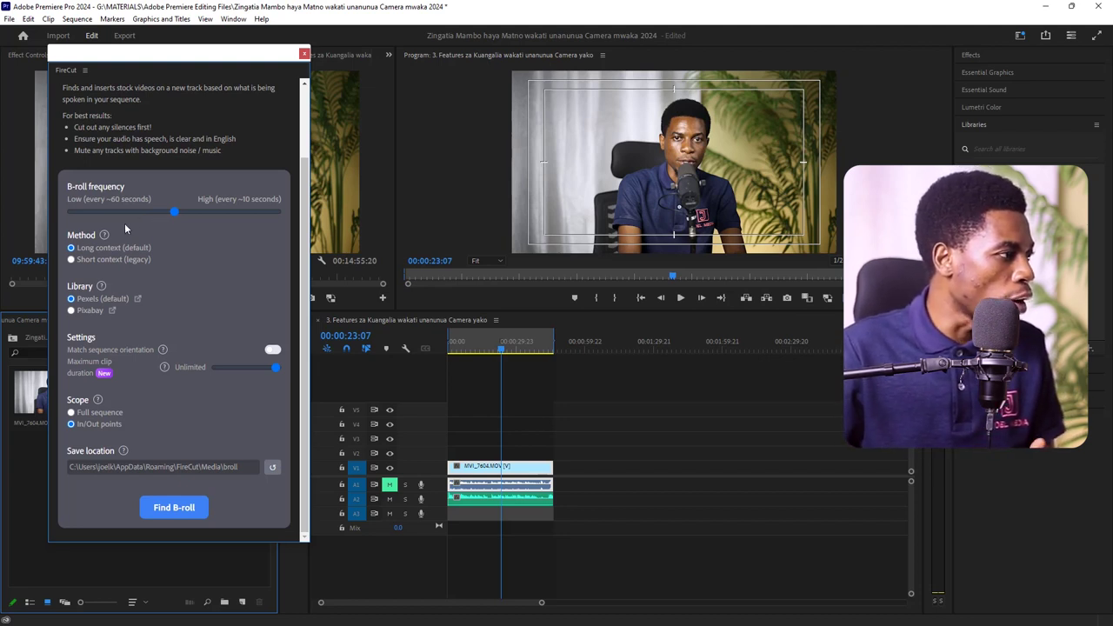
mouse_move(104, 236)
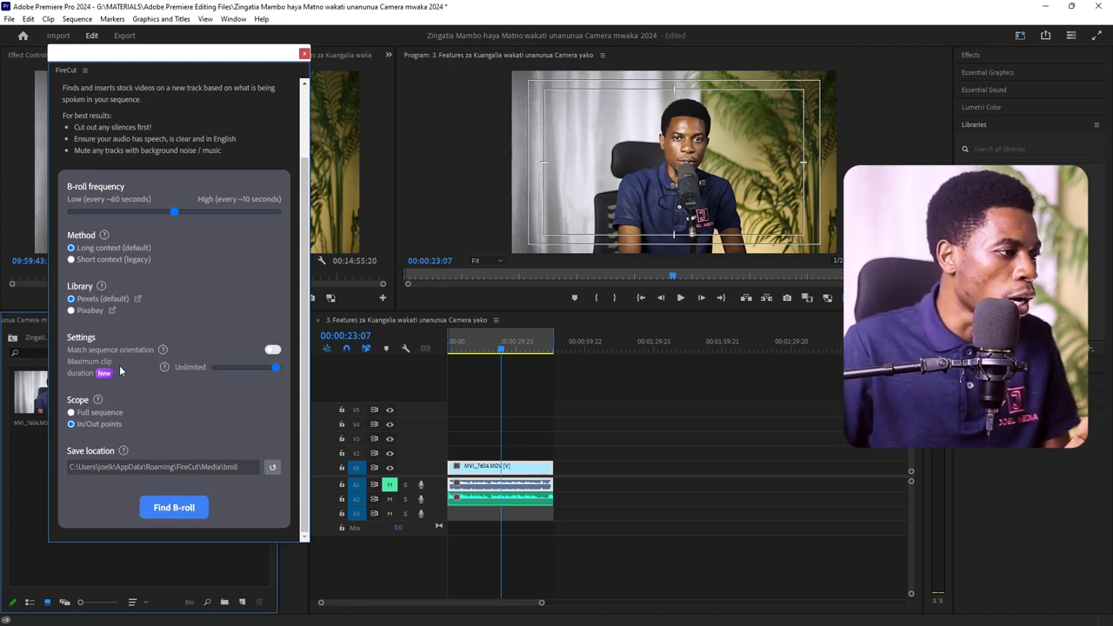
drag(280, 370, 252, 372)
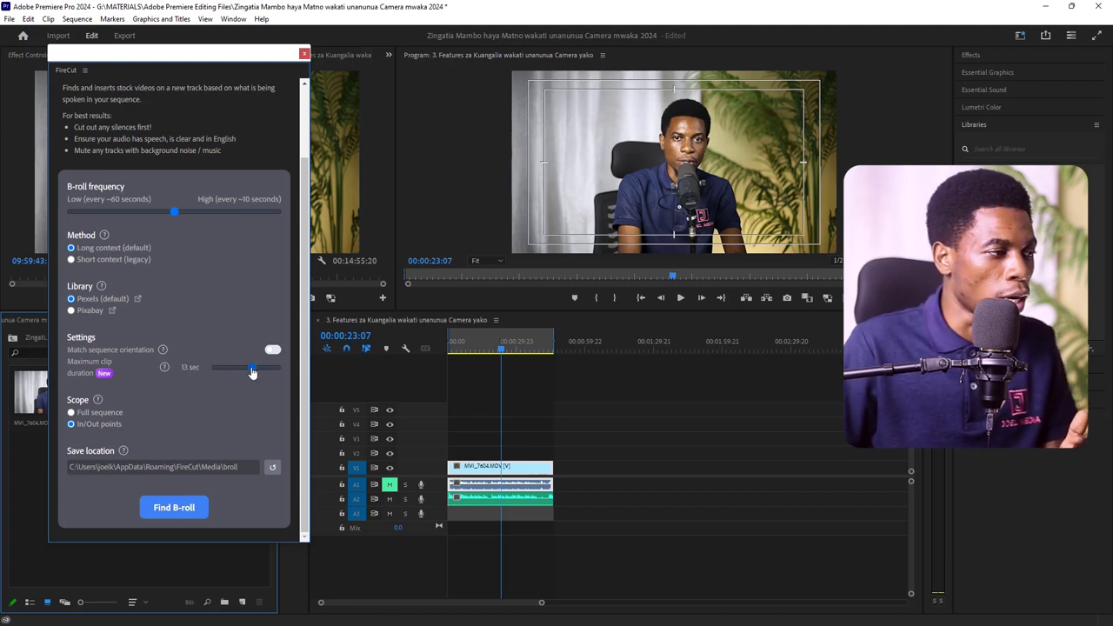
drag(252, 371, 269, 376)
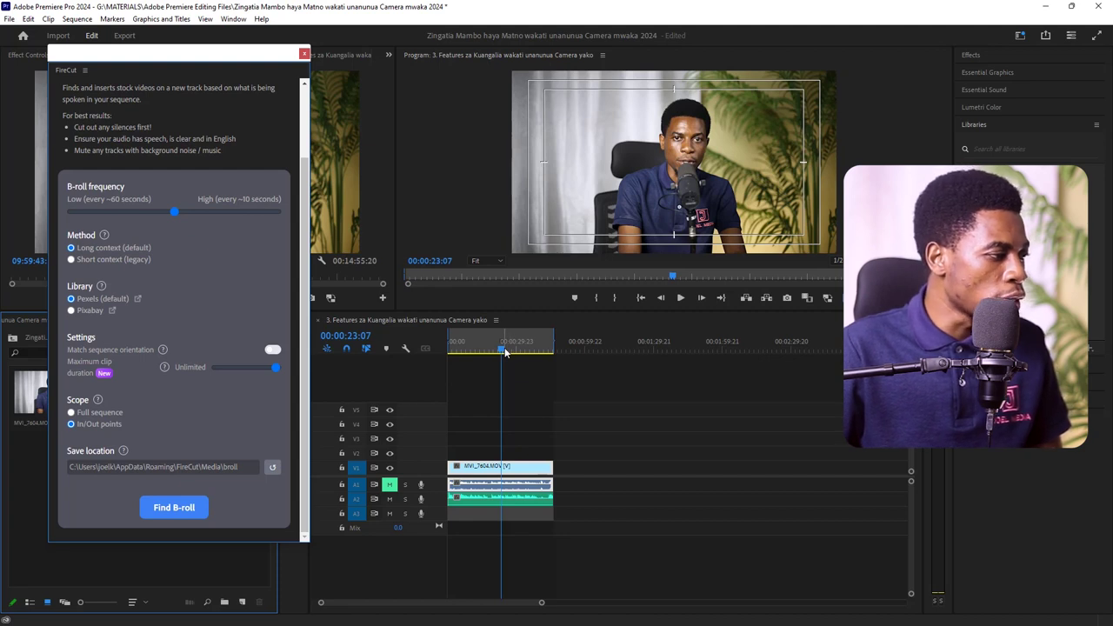
click(72, 413)
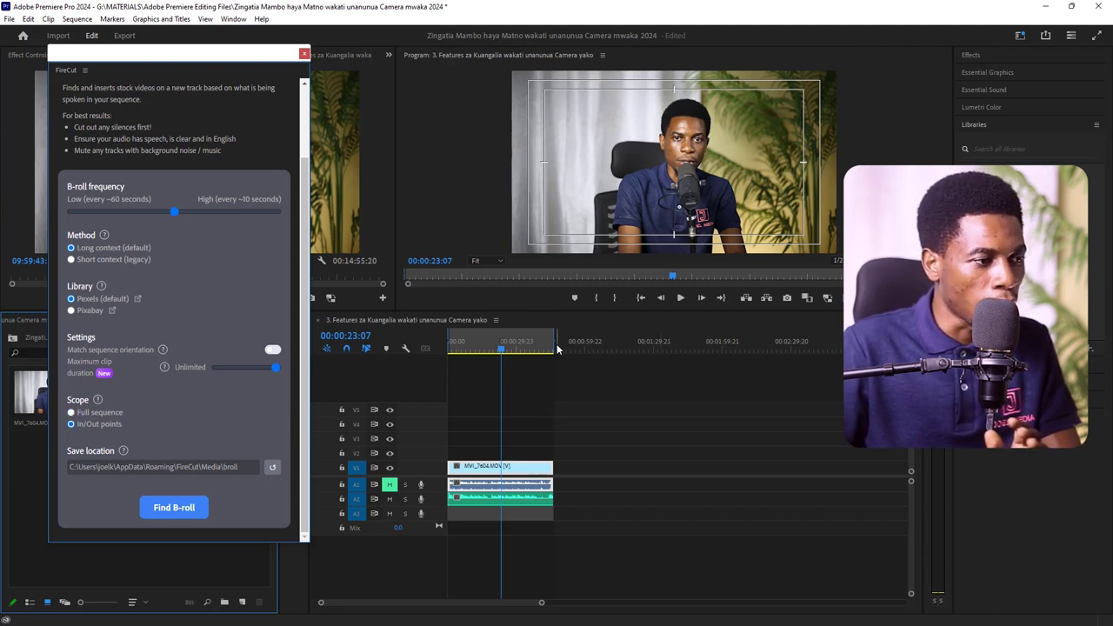
drag(553, 346, 553, 345)
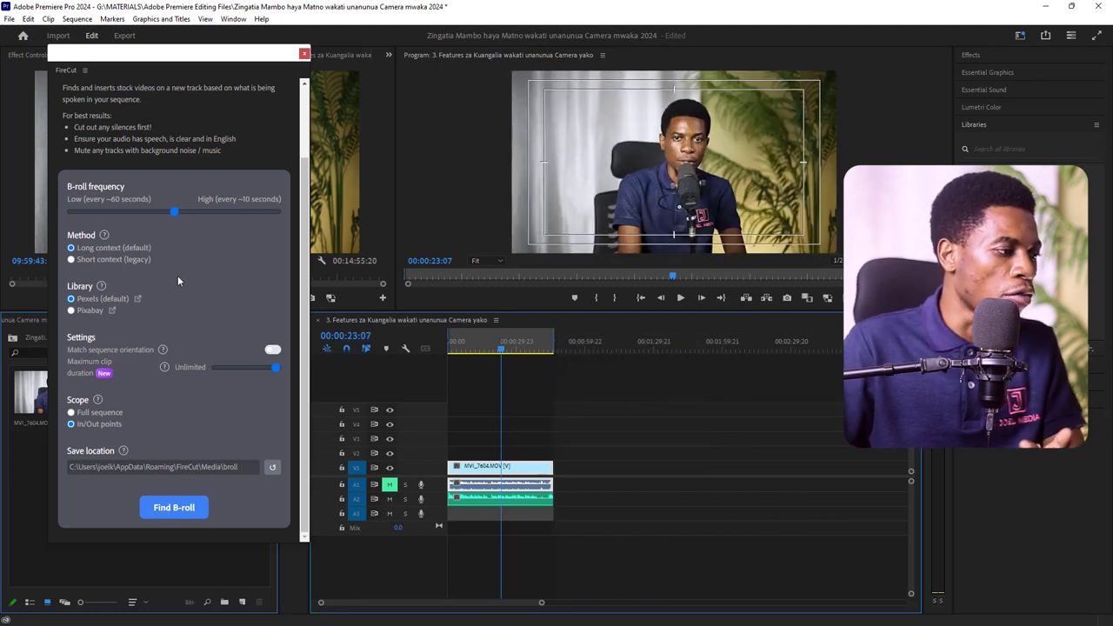
Run Find B-roll to add pexels clips on V6 and preview the sequence from the start.
click(176, 509)
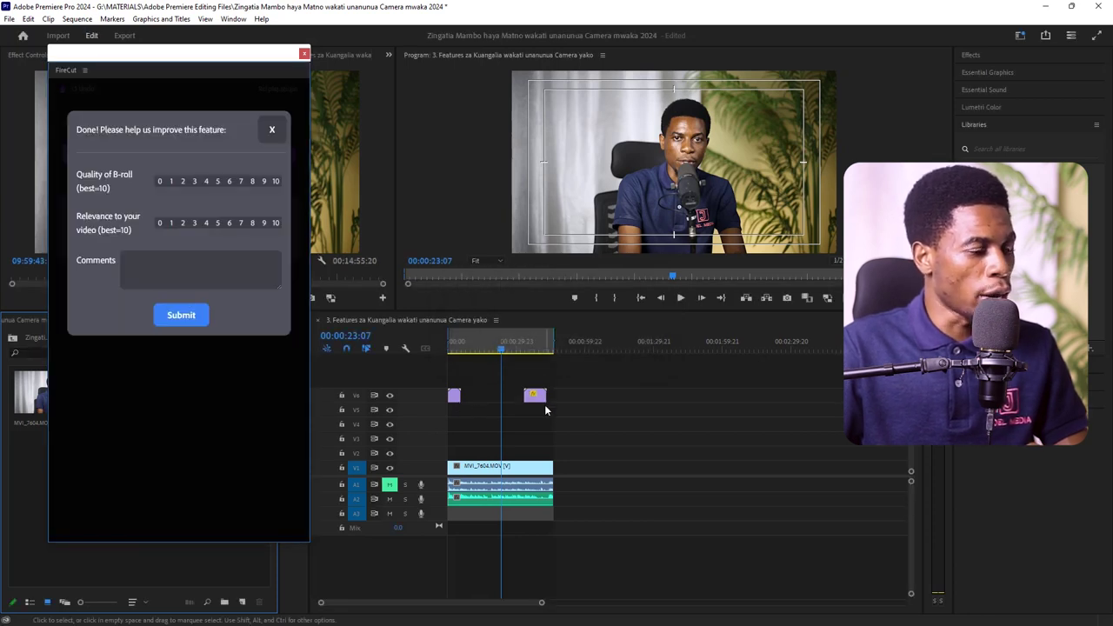
drag(465, 351, 434, 360)
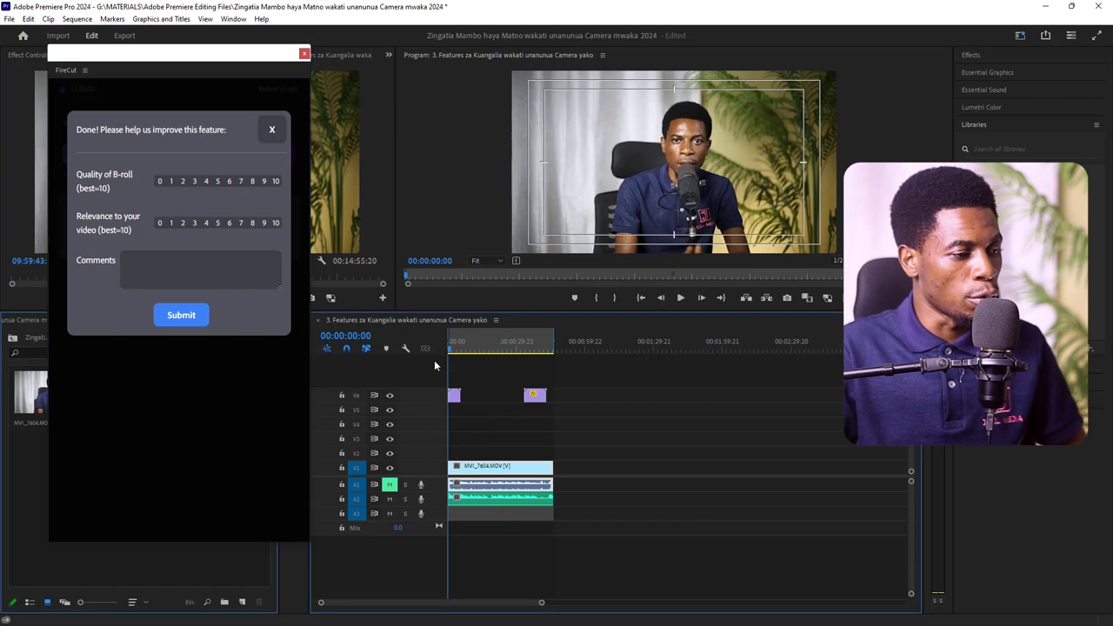
drag(541, 601, 465, 597)
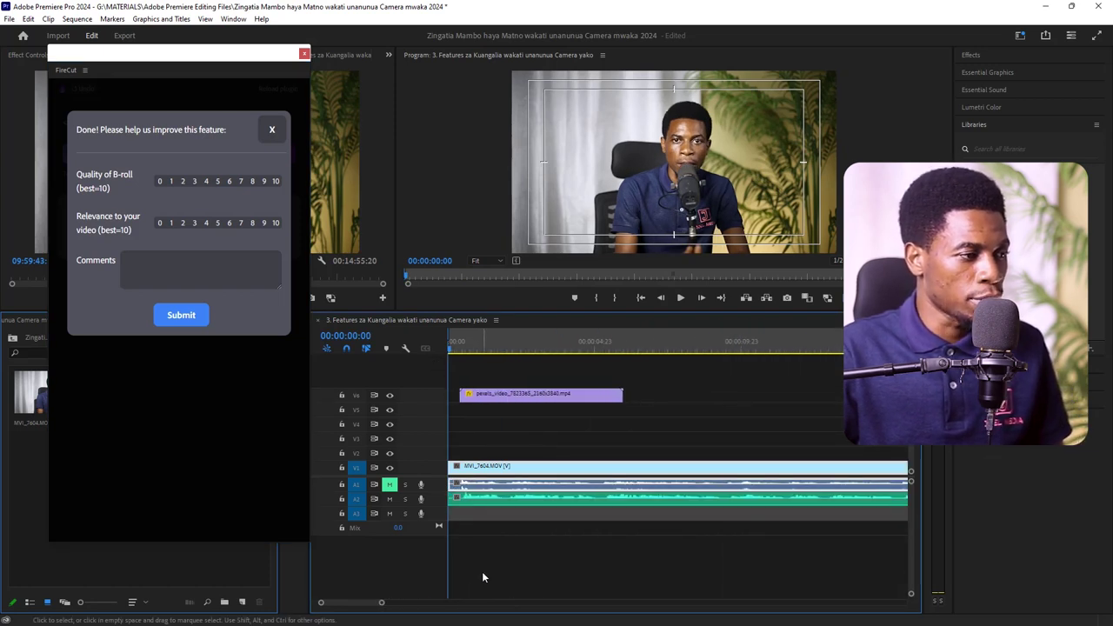
key(space)
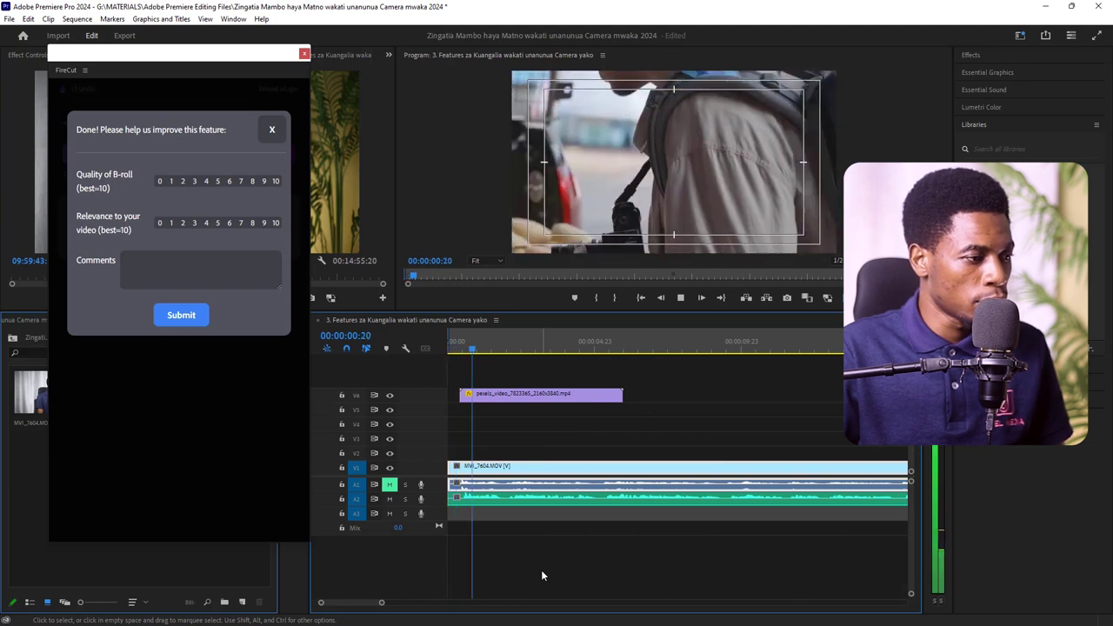
key(space)
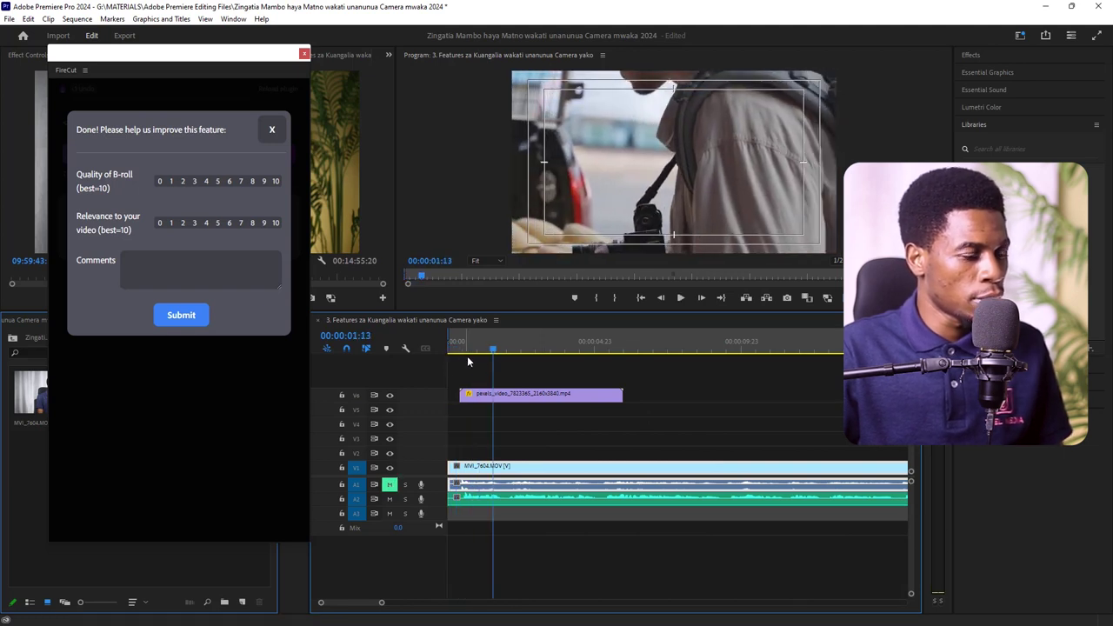
key(Home)
key(space)
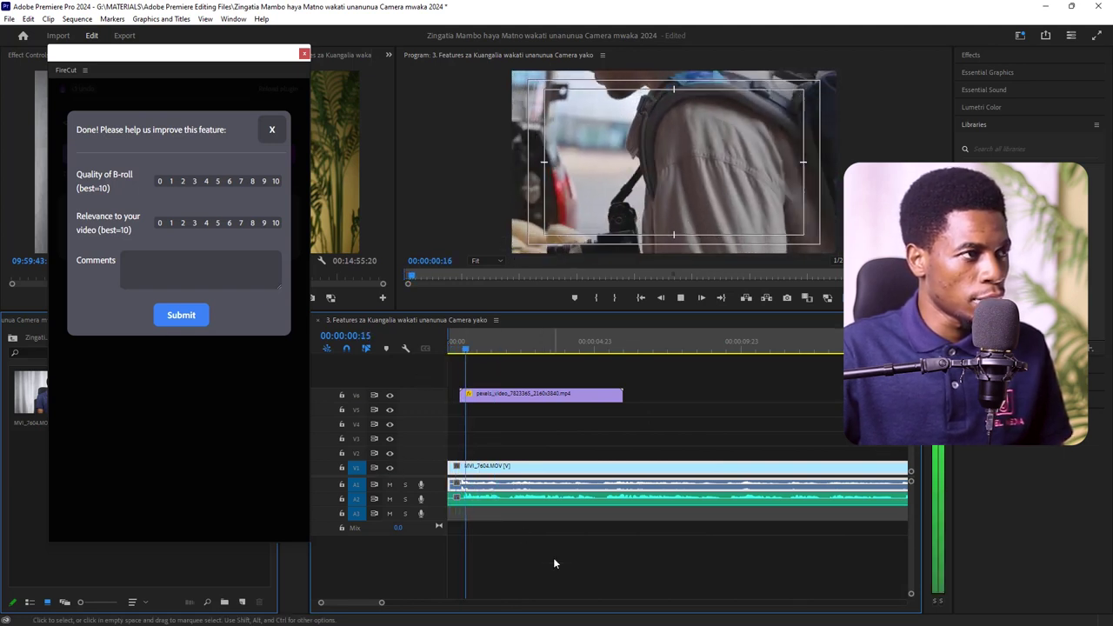
click(559, 399)
Move the FireCut panel lower and show the first B-roll clip's motion properties.
drag(383, 602, 444, 602)
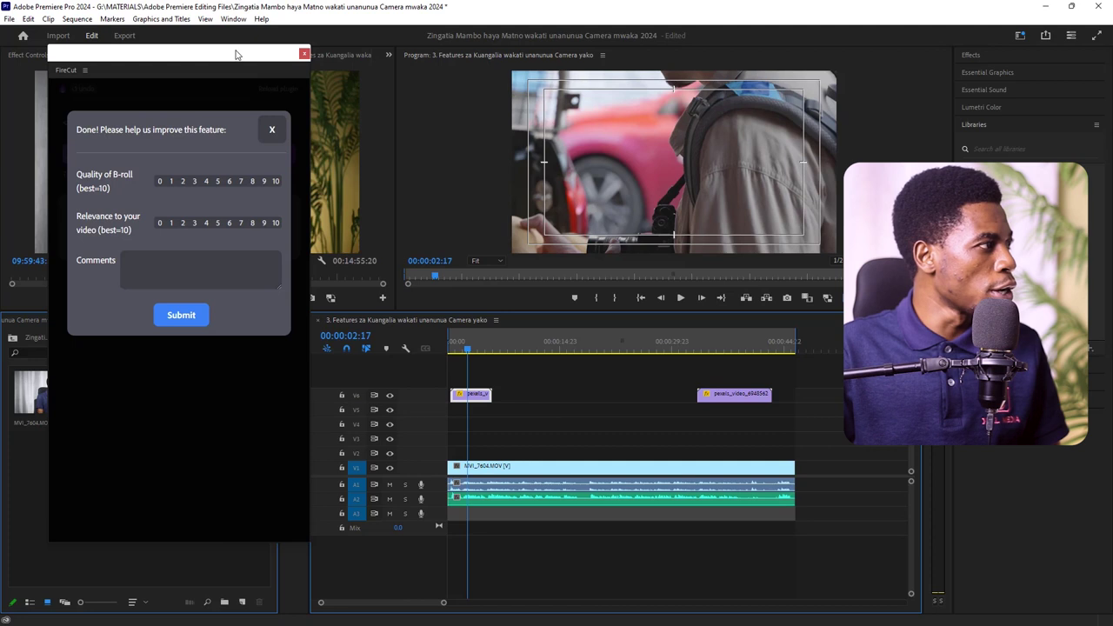
drag(236, 54, 213, 254)
click(32, 55)
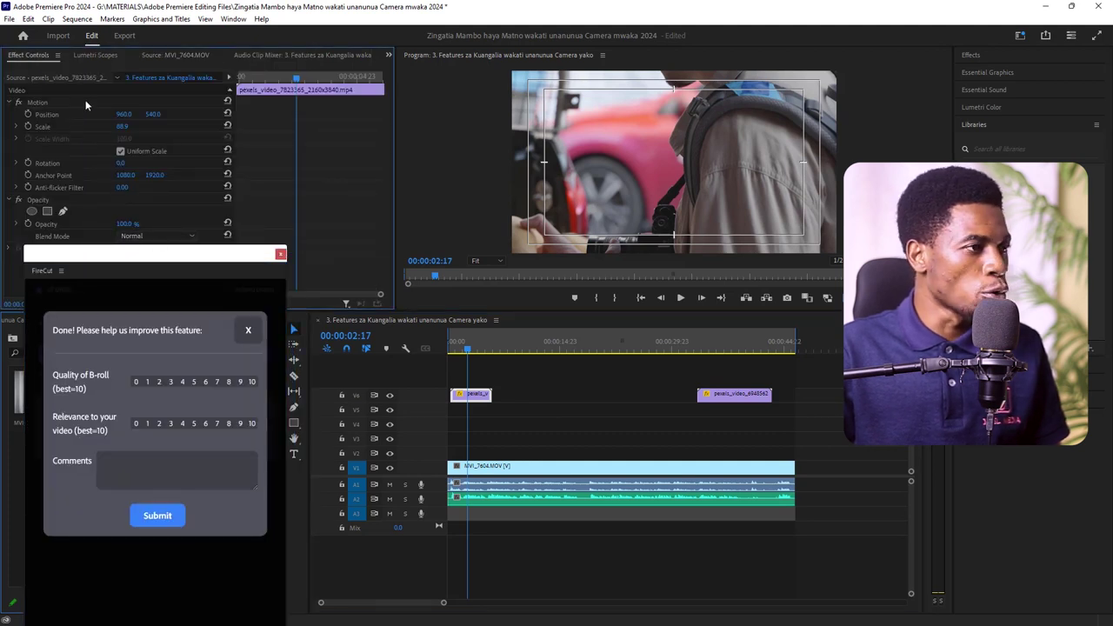
Rescale the first pexels clip to zoom on the camera, then select the second clip at 00:00:38:06.
mouse_move(122, 126)
mouse_down()
mouse_move(62, 126)
mouse_move(75, 126)
mouse_up()
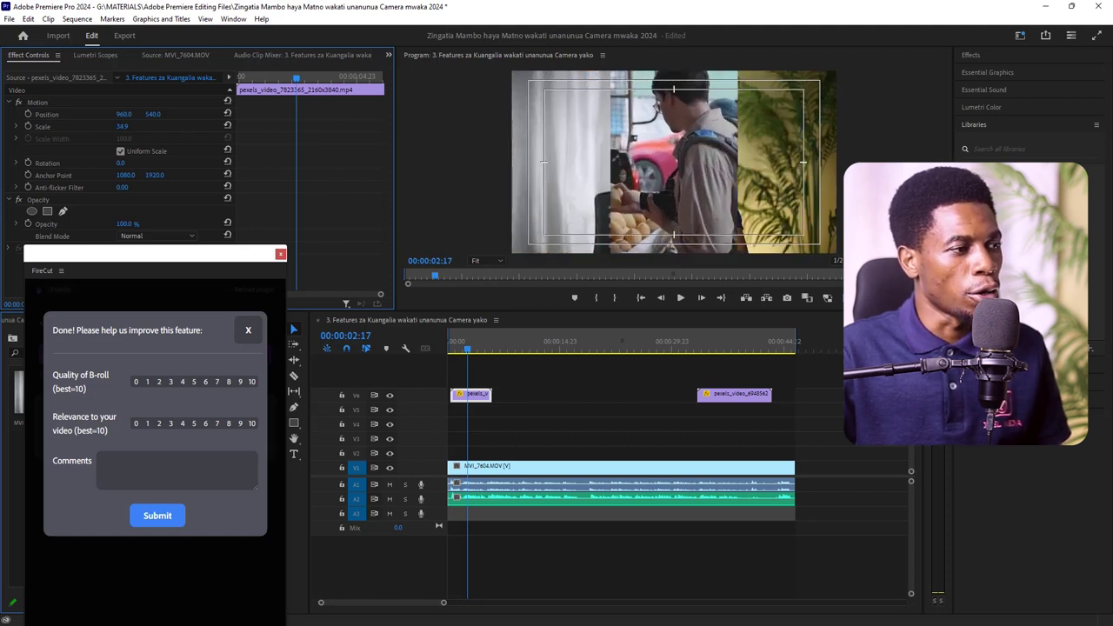
mouse_move(75, 126)
mouse_down()
mouse_move(128, 126)
mouse_move(104, 114)
mouse_up()
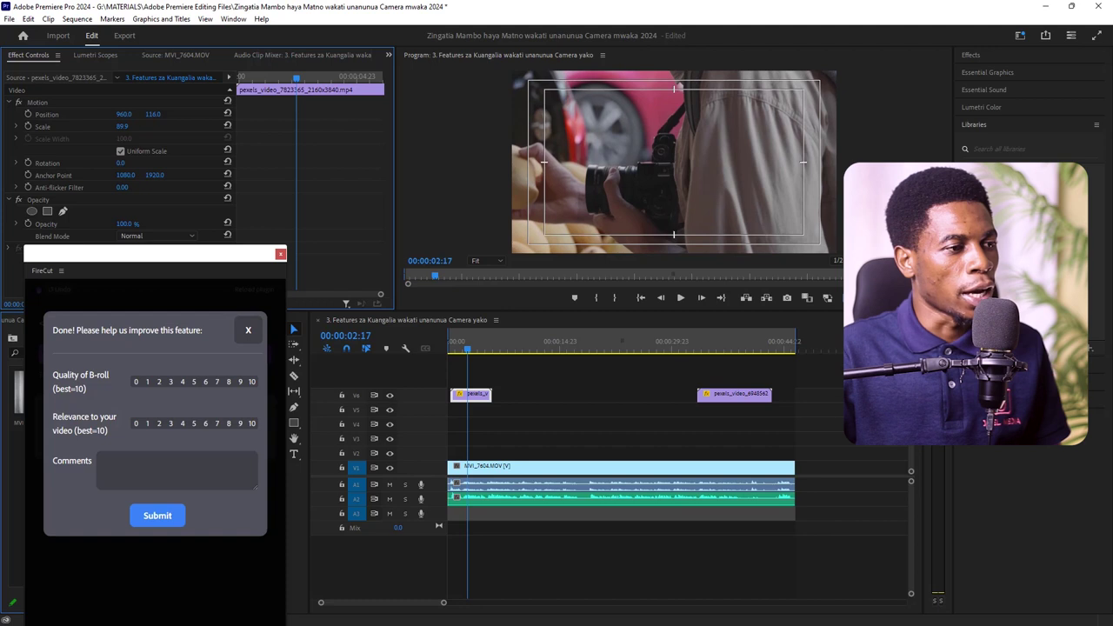
click(705, 349)
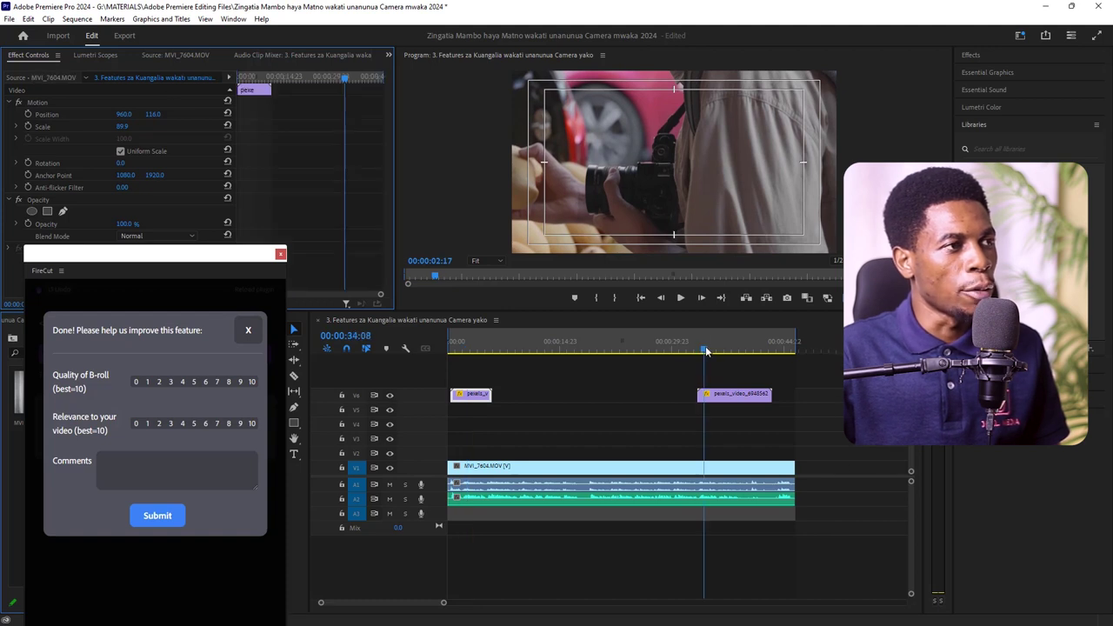
click(733, 349)
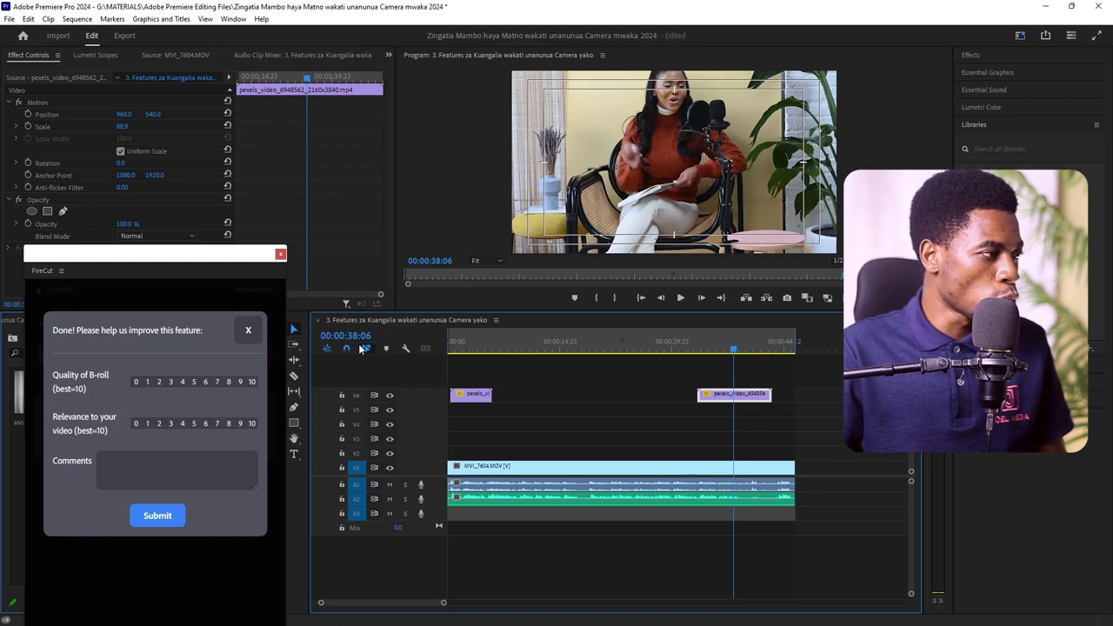
Dismiss the feedback prompt, reposition the FireCut panel, and open Remove silences settings.
click(249, 330)
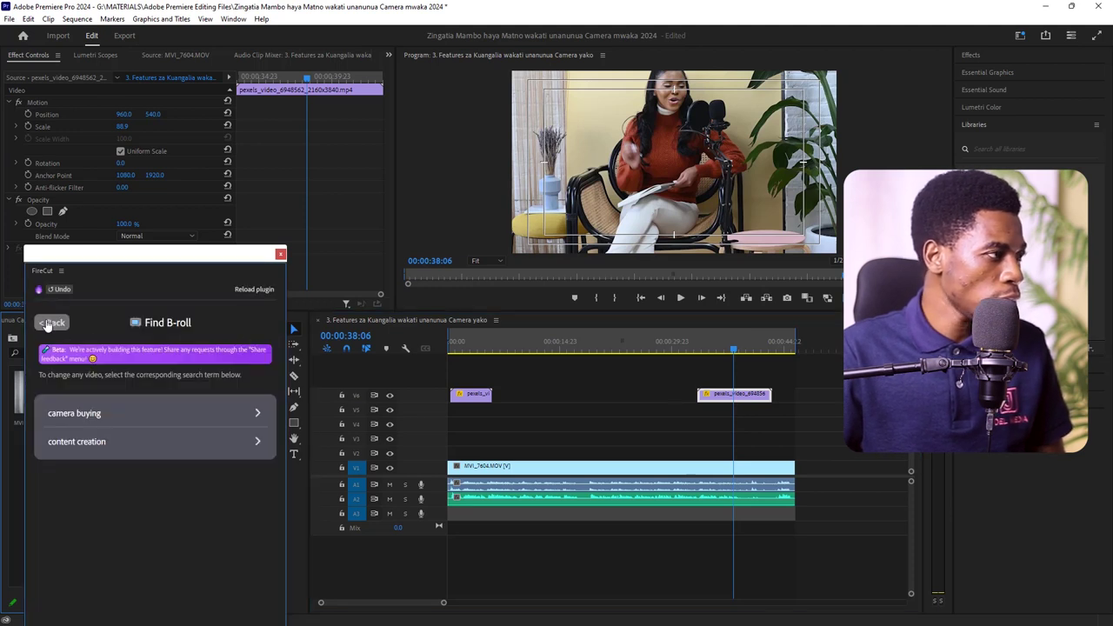
click(50, 324)
drag(172, 254, 223, 82)
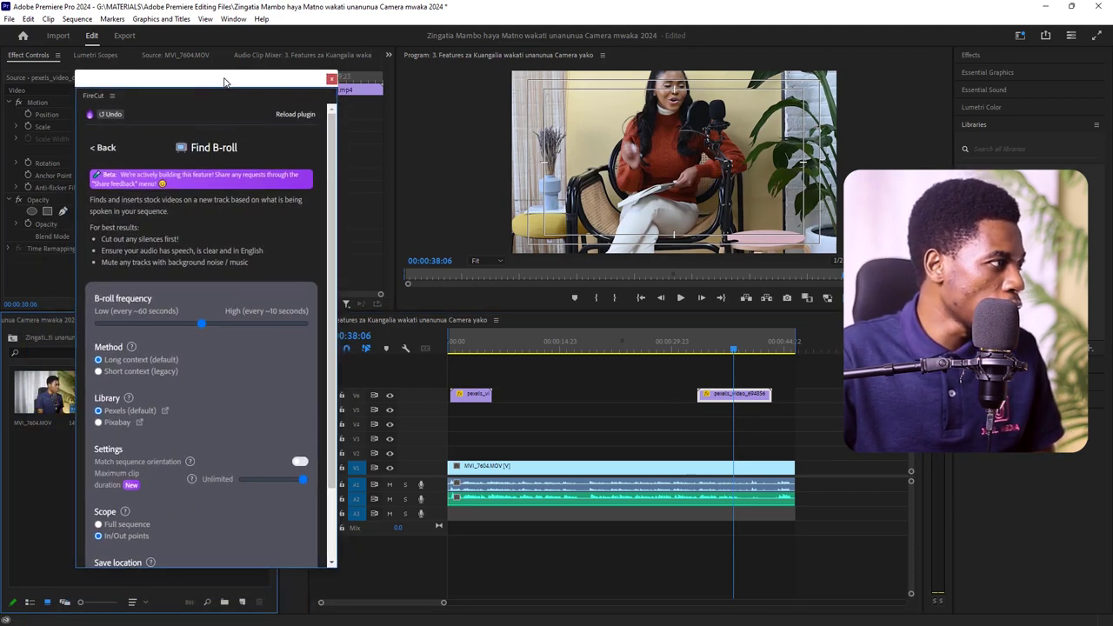
click(103, 148)
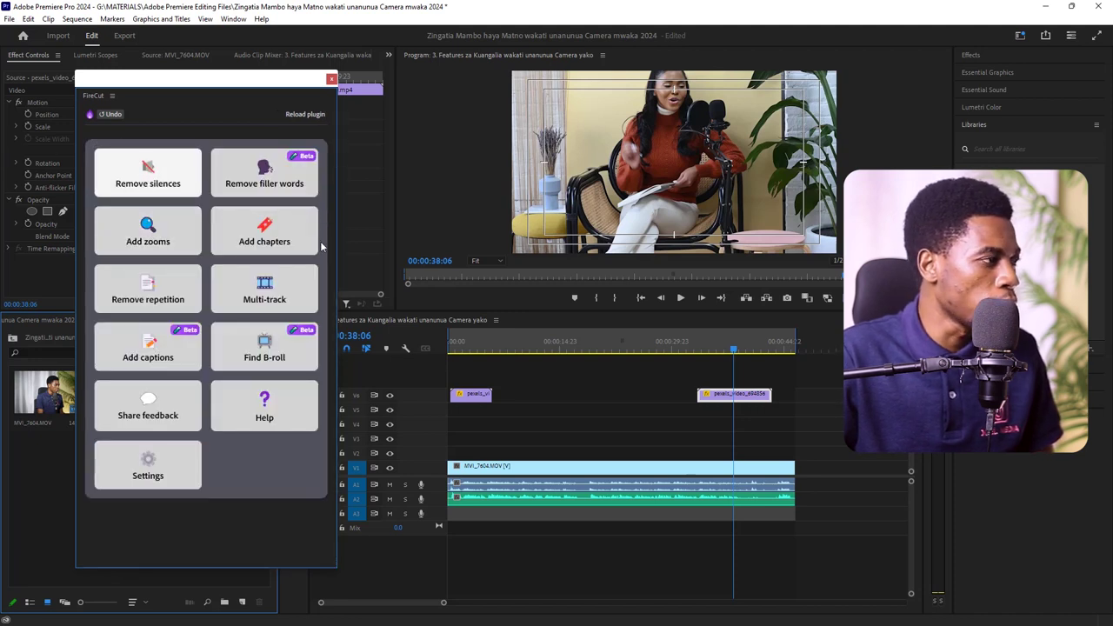
click(149, 175)
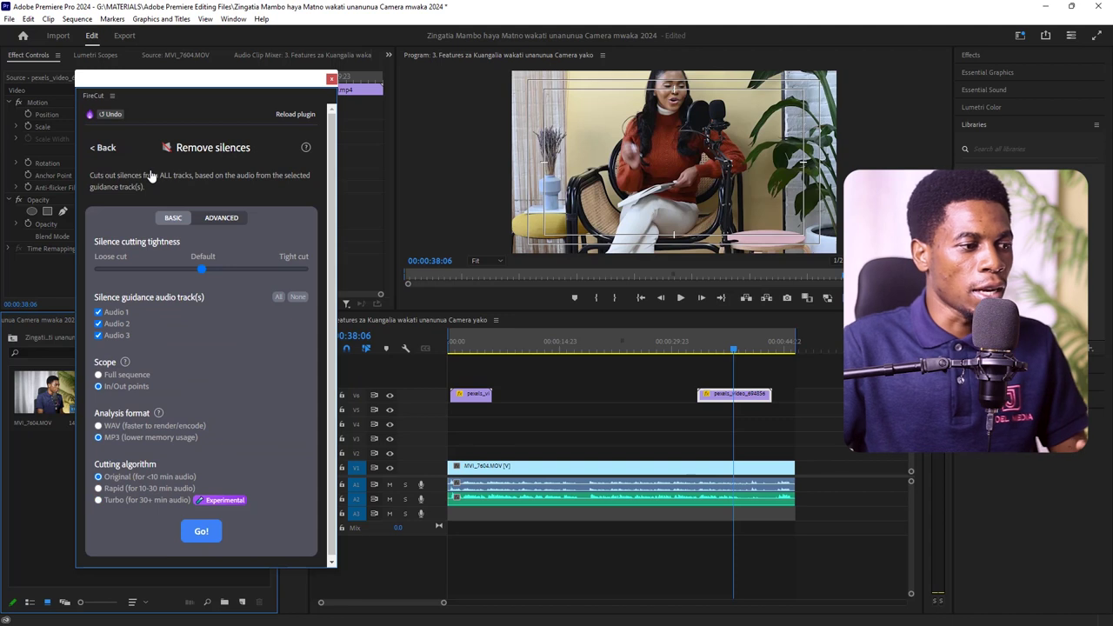
Park the playhead on the presenter footage at 00:00:17:14 and switch to advanced silence settings.
drag(804, 522, 760, 435)
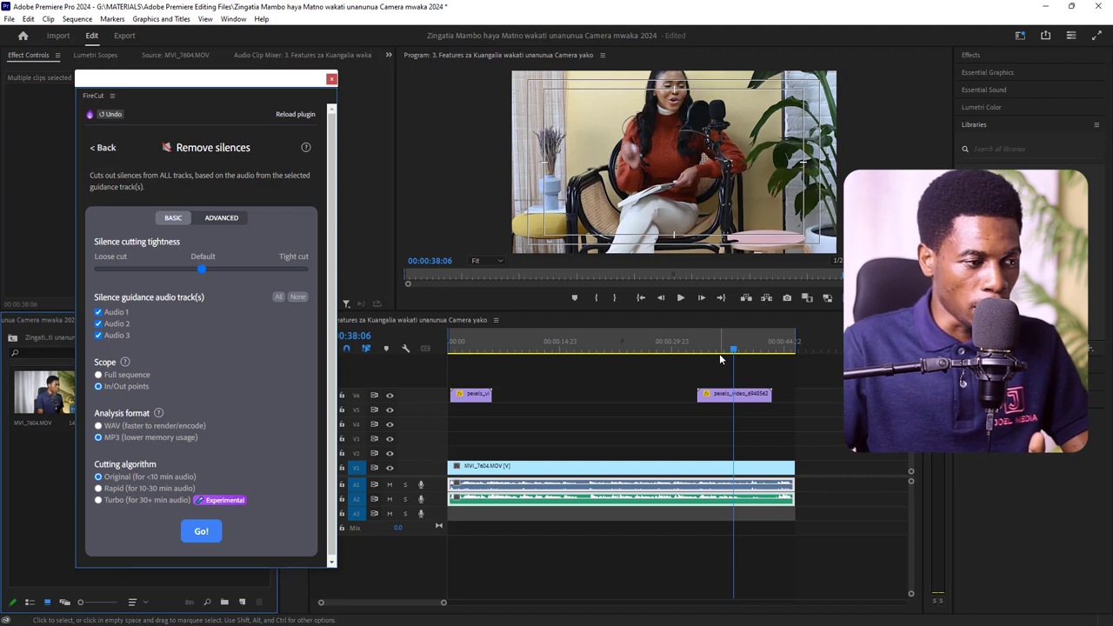
click(628, 545)
click(592, 348)
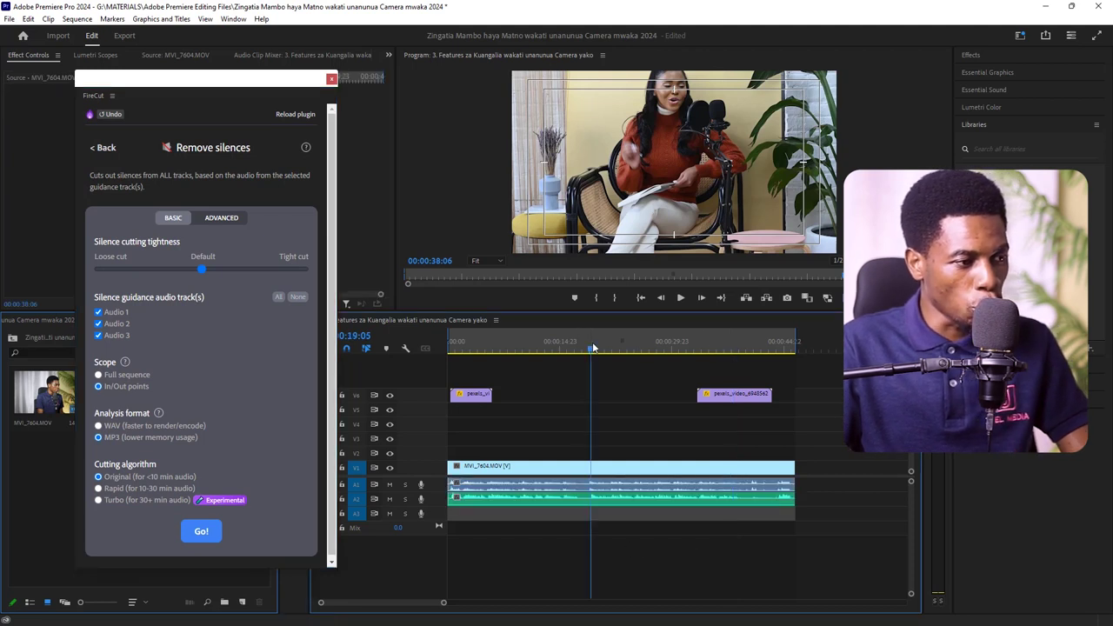
drag(594, 348, 581, 352)
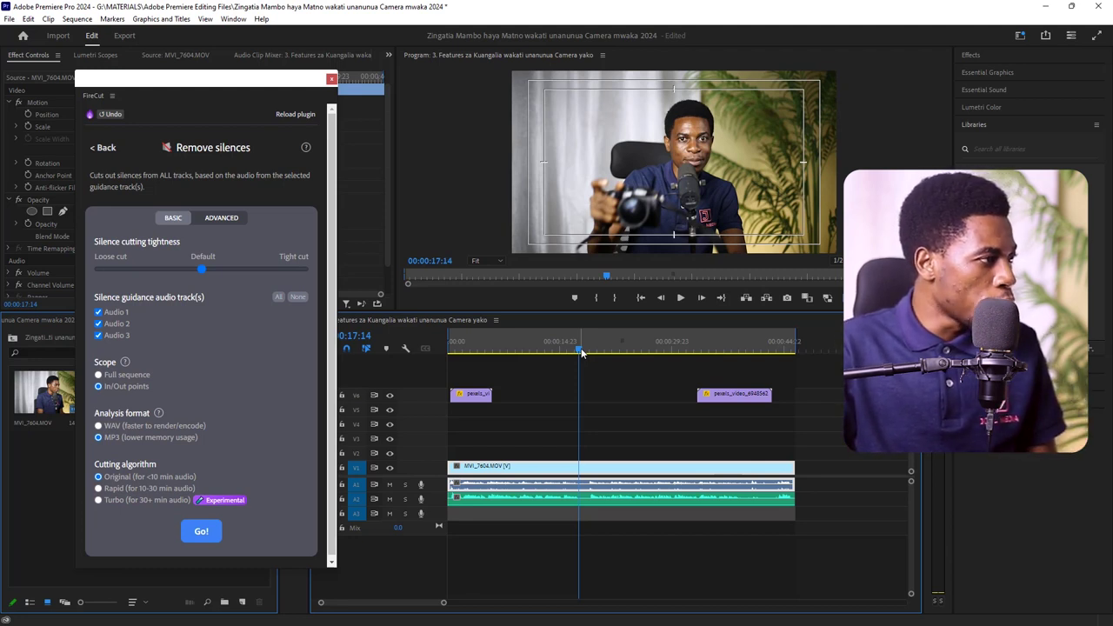
click(174, 221)
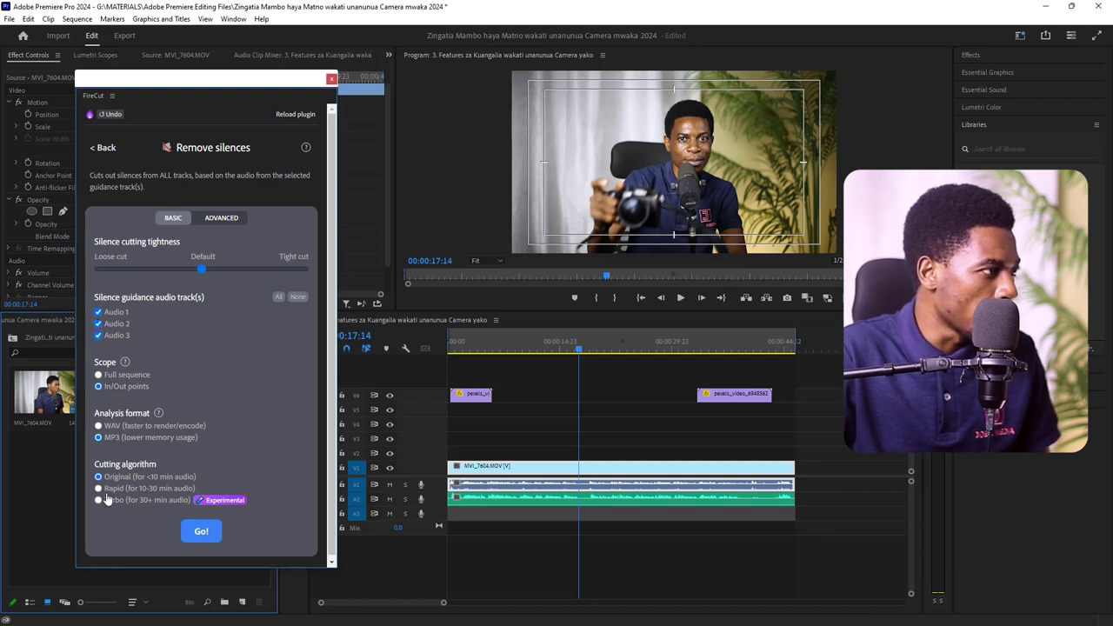
click(215, 222)
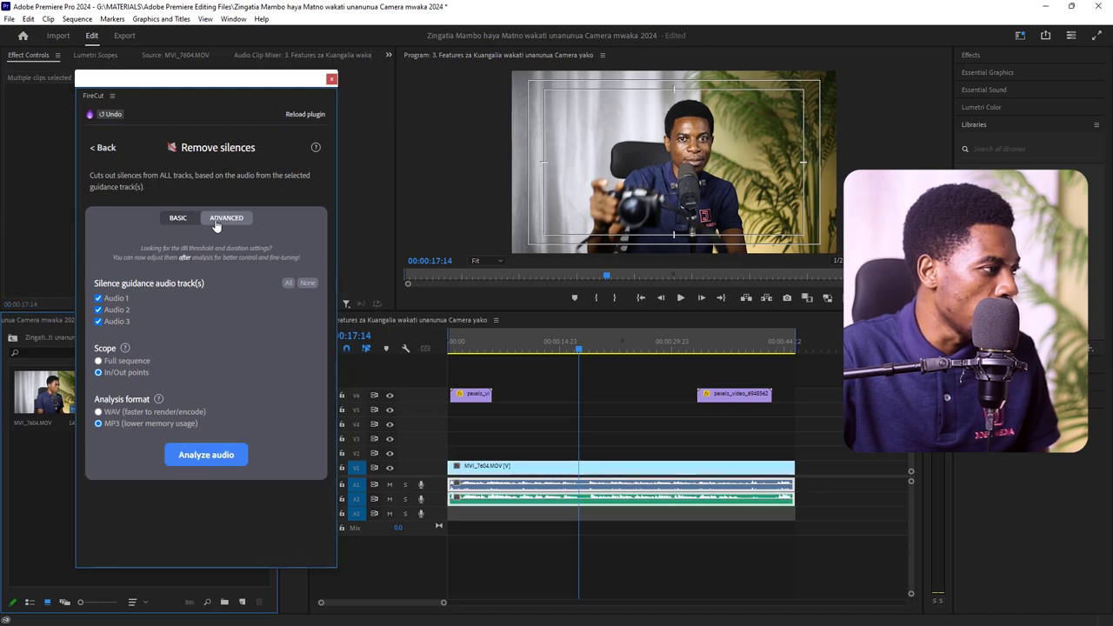
Exclude Audio 3 from silence guidance and analyse audio, giving -45 dBFS and 750 ms minimum silence.
click(98, 322)
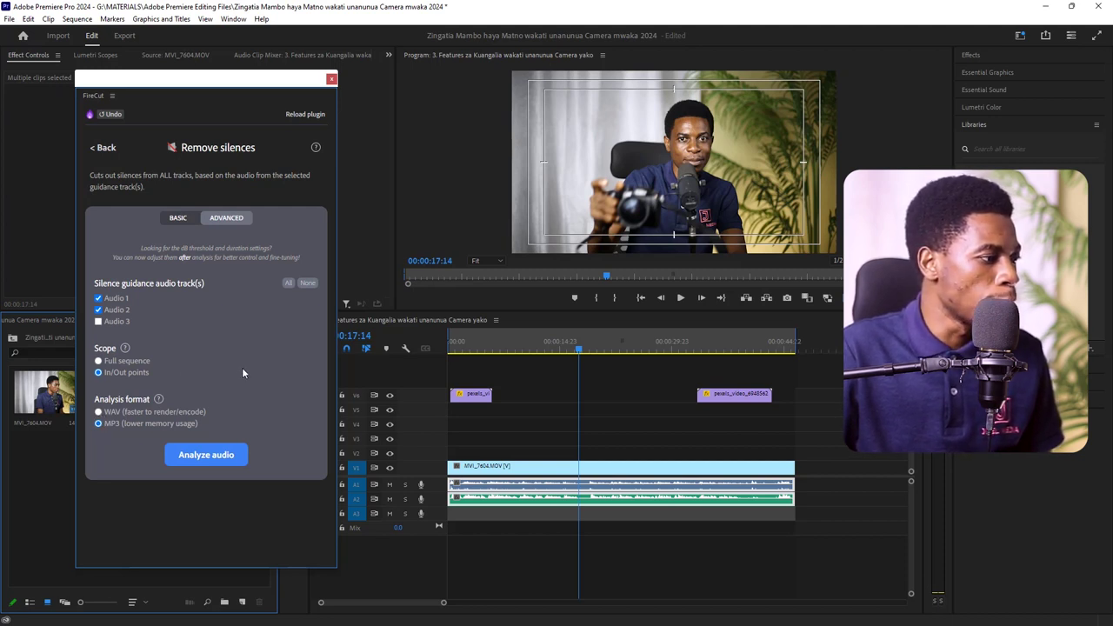
click(203, 461)
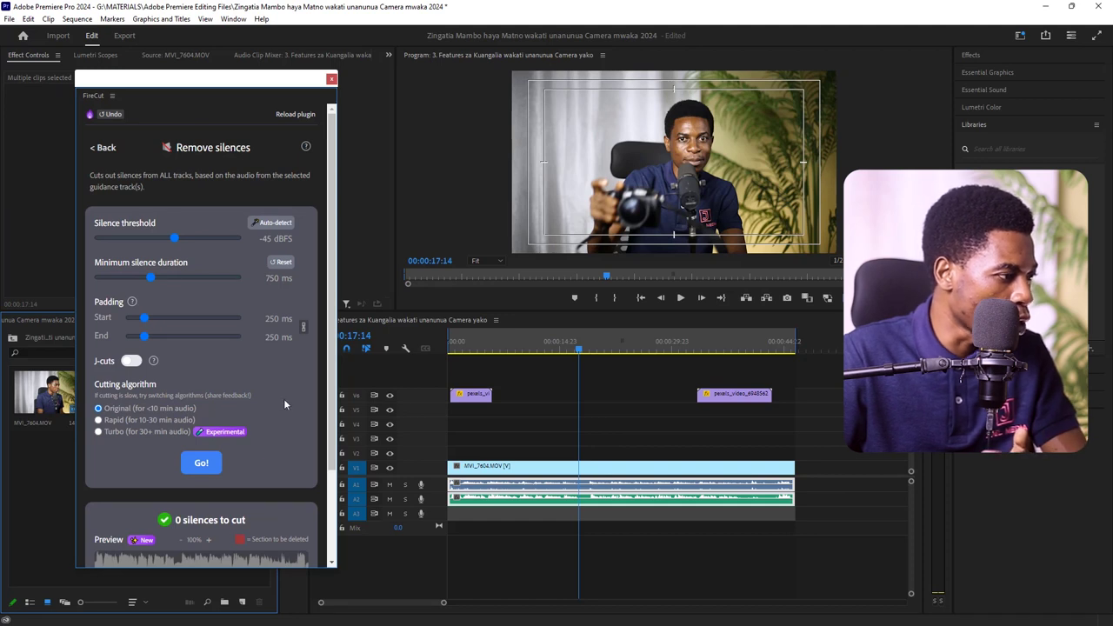
Turn on J-cuts, run Go!, and dismiss the resulting no-valid-silences error.
scroll(285, 402, down, 3)
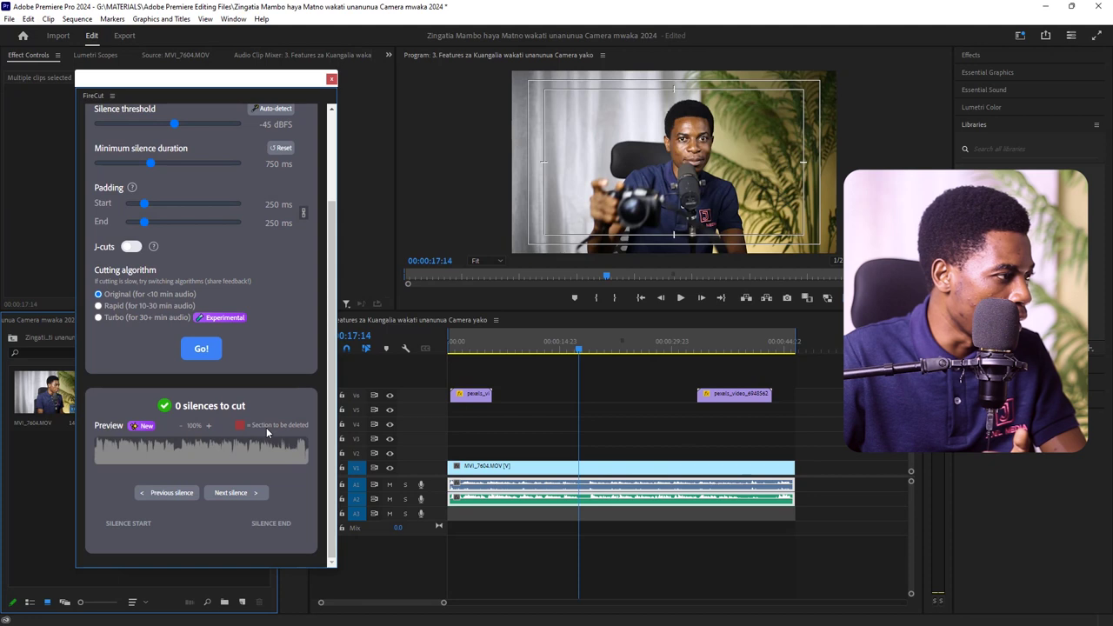
scroll(266, 427, up, 2)
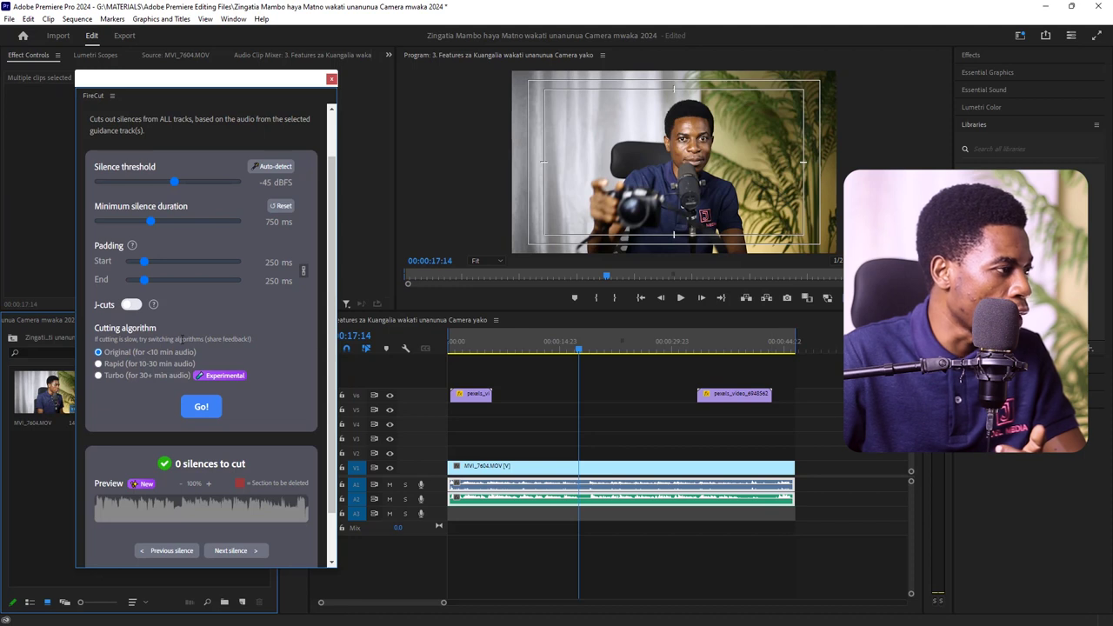
click(132, 305)
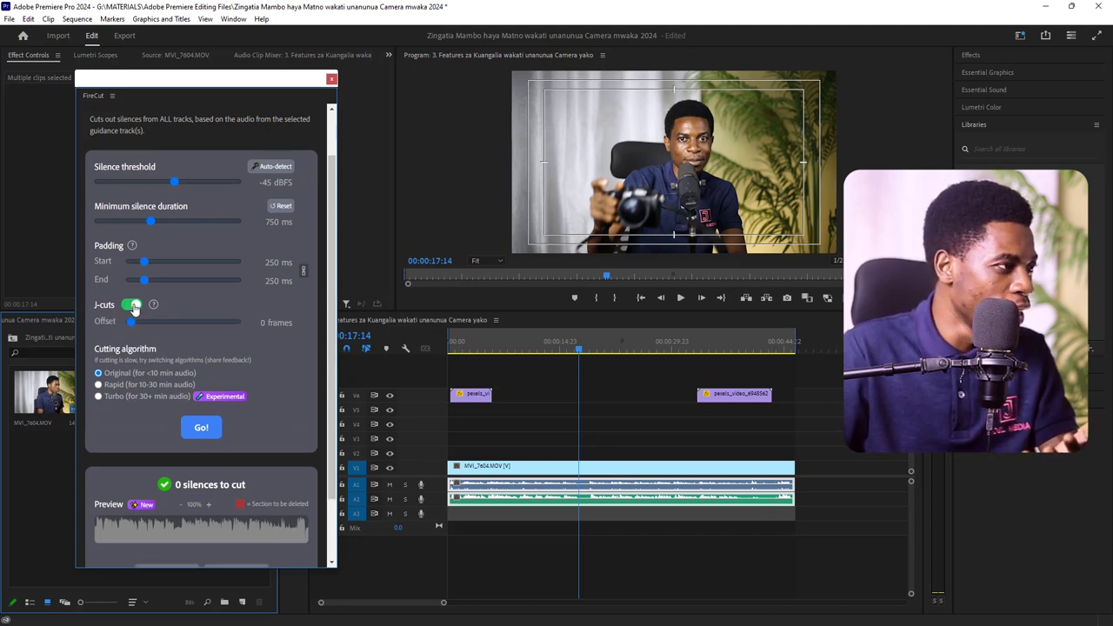
scroll(247, 344, up, 2)
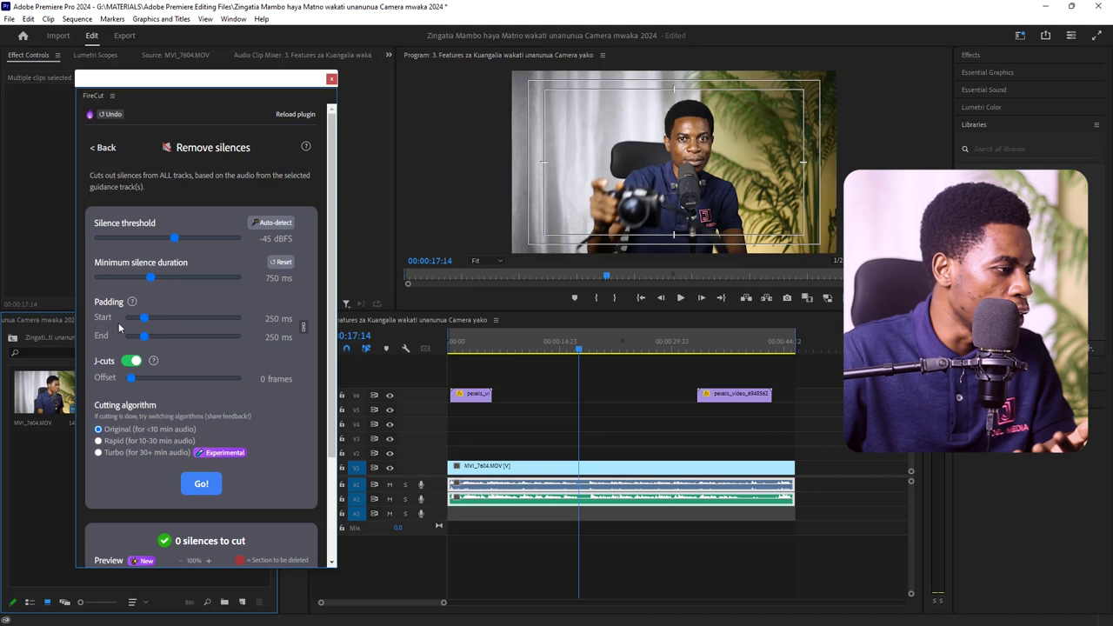
scroll(246, 466, down, 5)
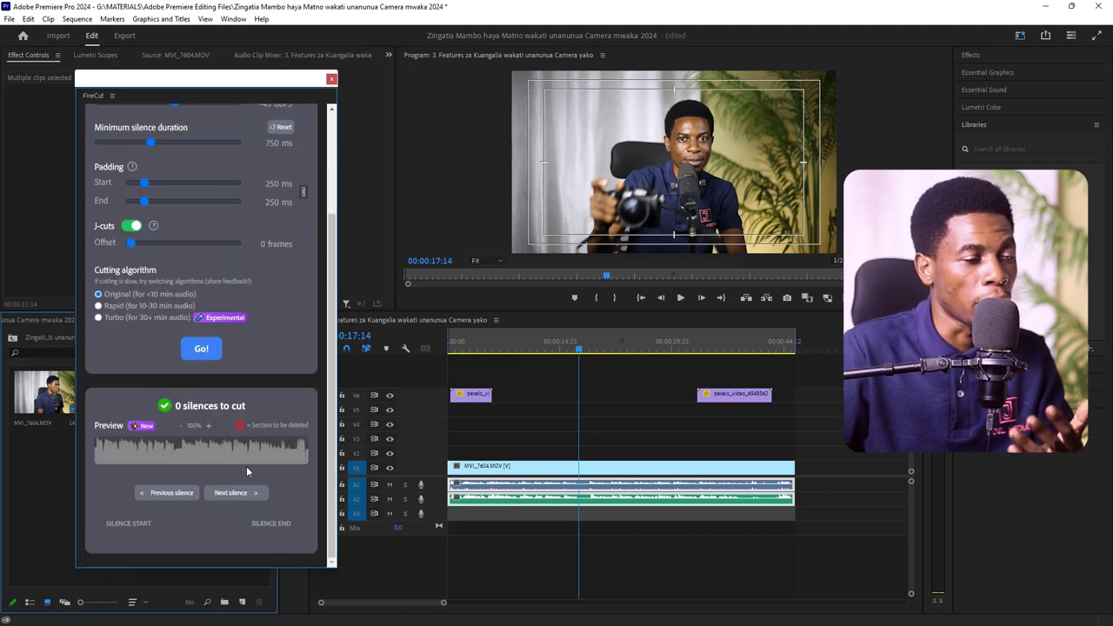
click(202, 348)
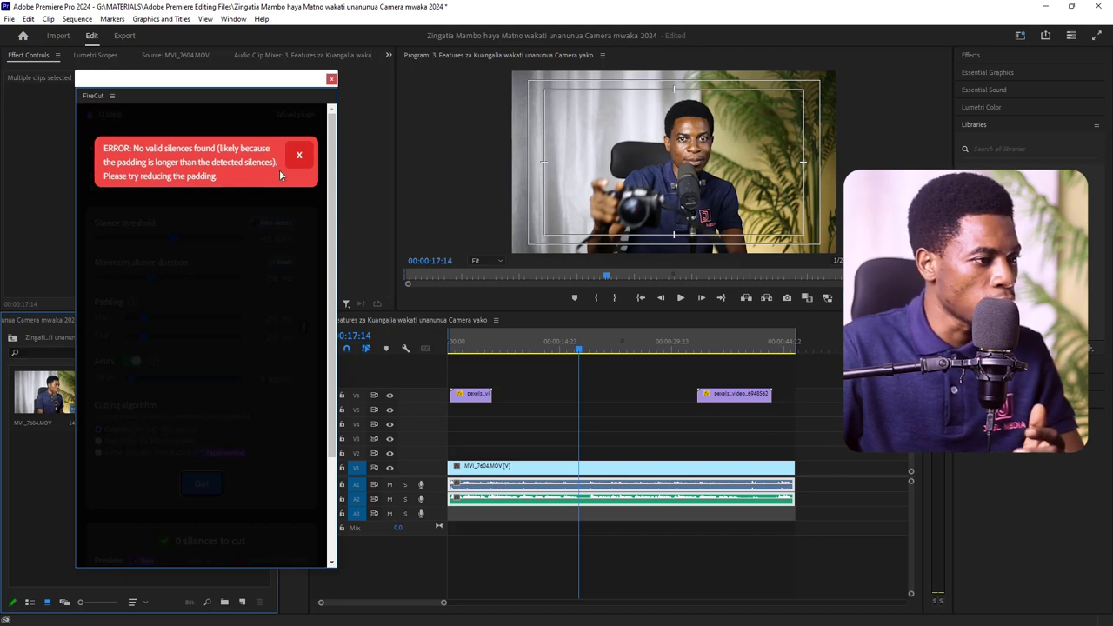
click(299, 155)
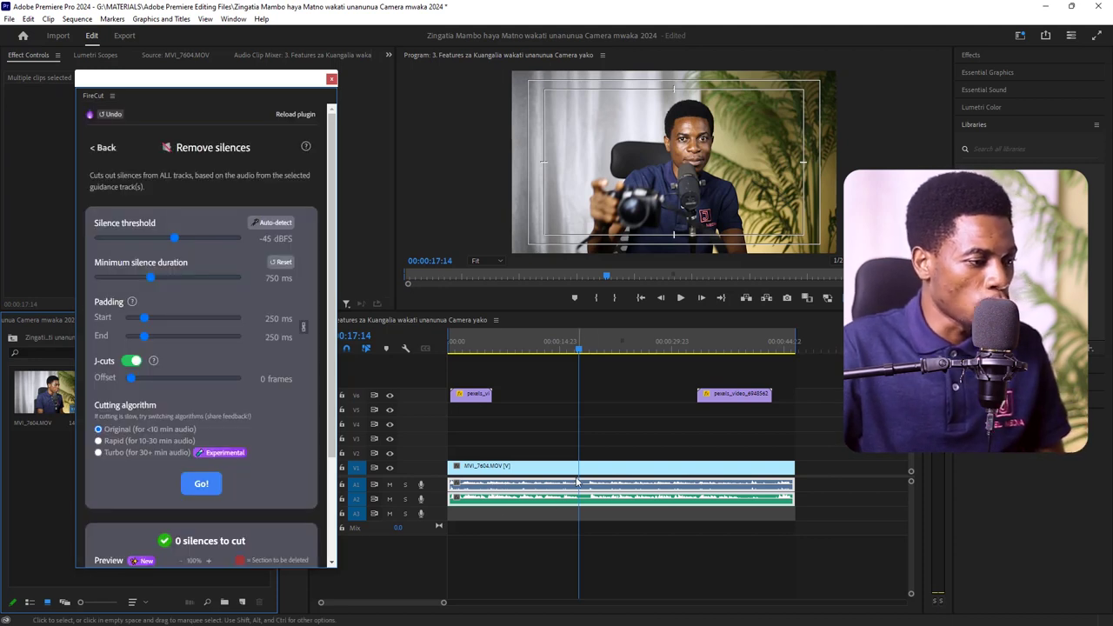
Zoom out and extend the ends of the V1/A1 and A2 clips to the right.
key(minus)
key(minus)
drag(507, 467, 768, 463)
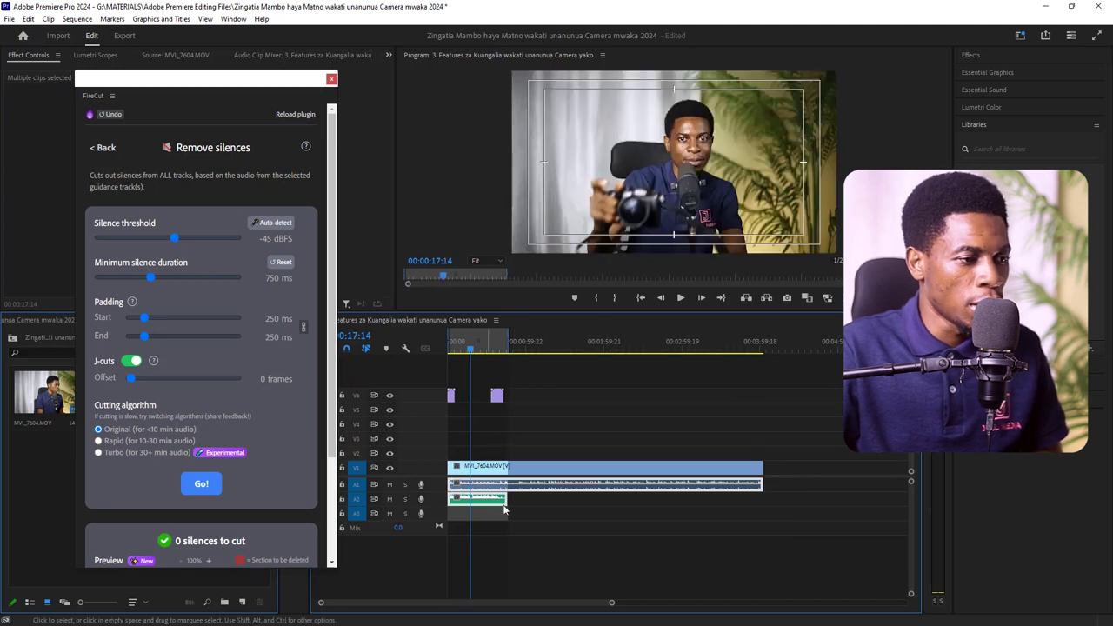
drag(512, 501, 769, 501)
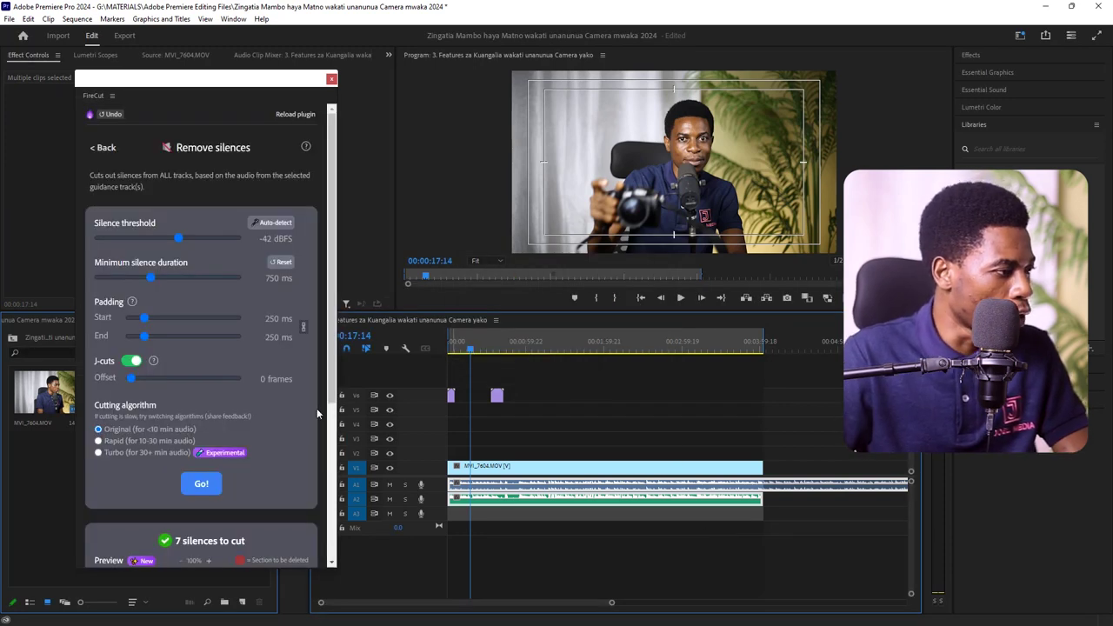
Re-detect at -42 dBFS, inspect the fourth of 7 silences on the timeline, and start cutting.
scroll(317, 408, down, 2)
scroll(233, 432, down, 3)
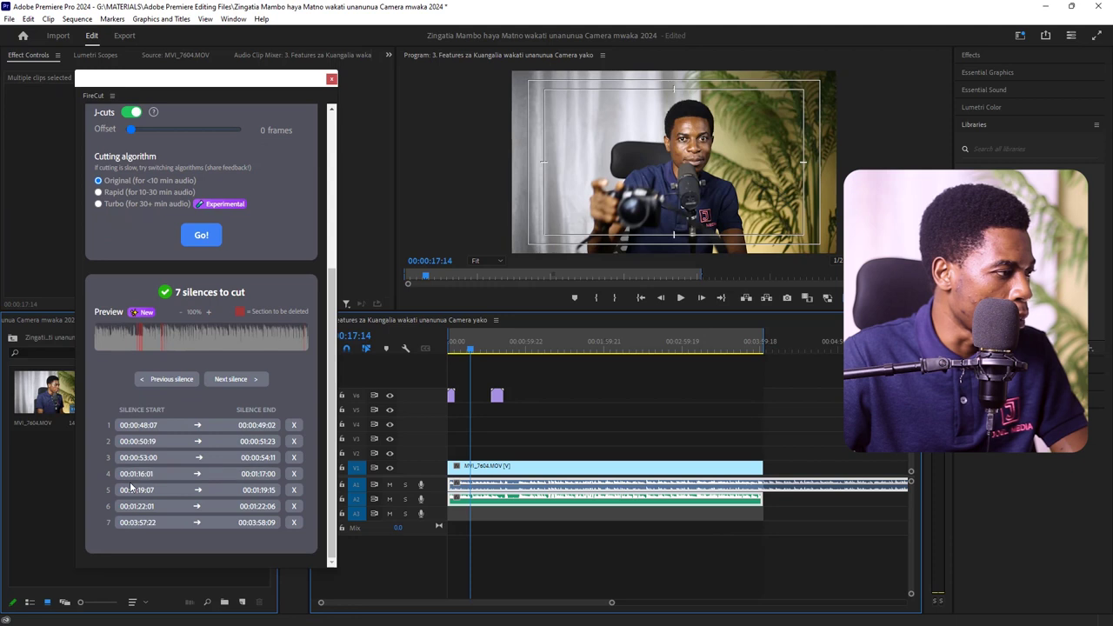
click(132, 405)
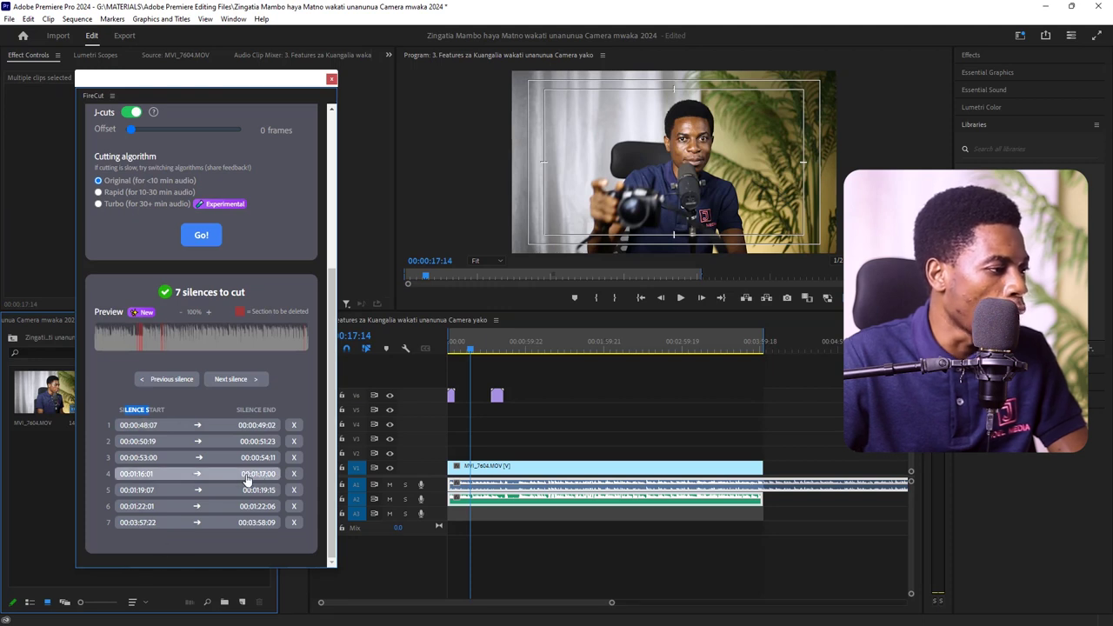
click(196, 475)
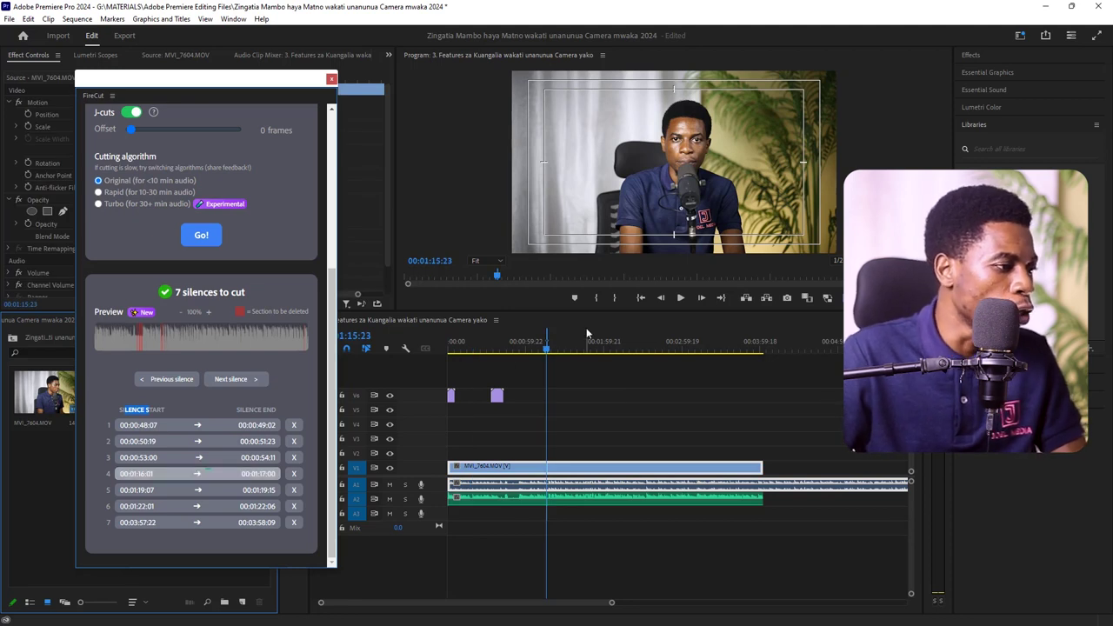
click(296, 477)
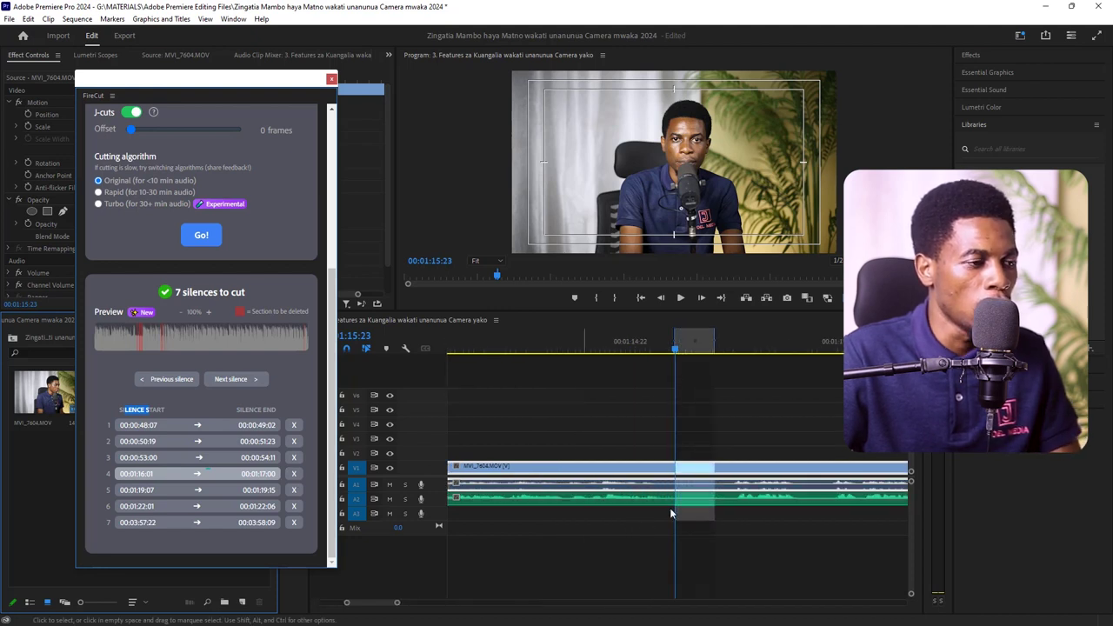
key(=)
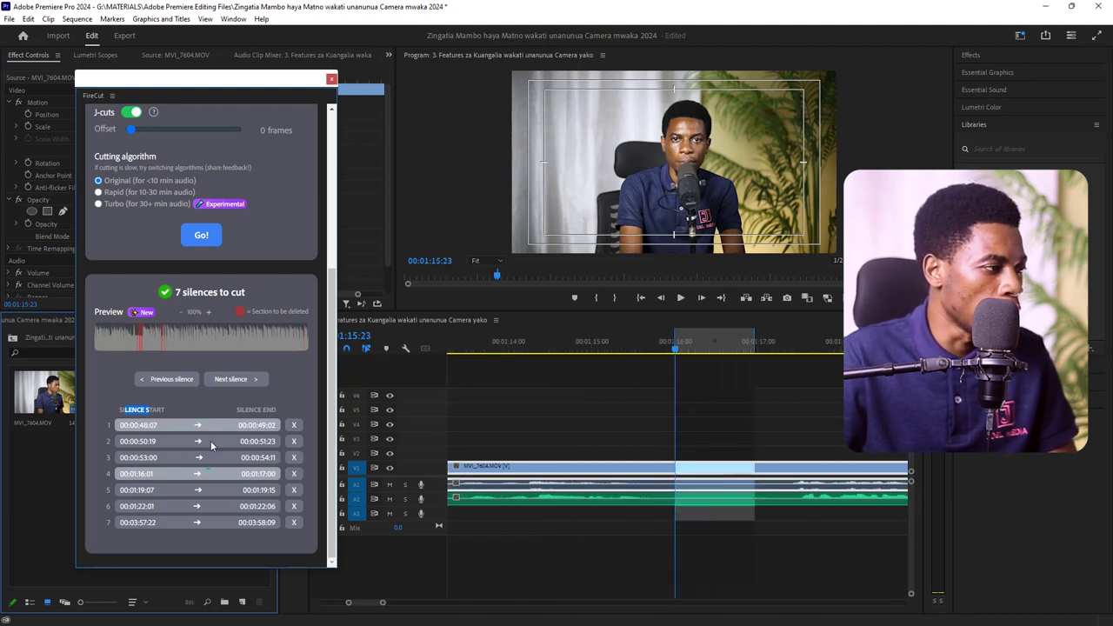
scroll(212, 430, up, 3)
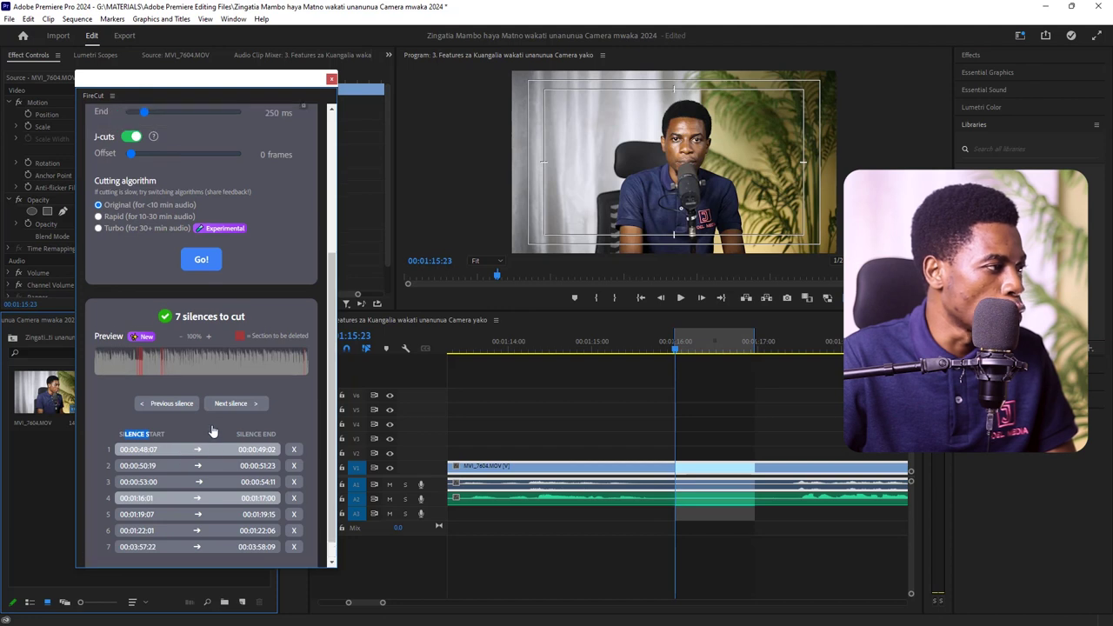
scroll(212, 430, up, 2)
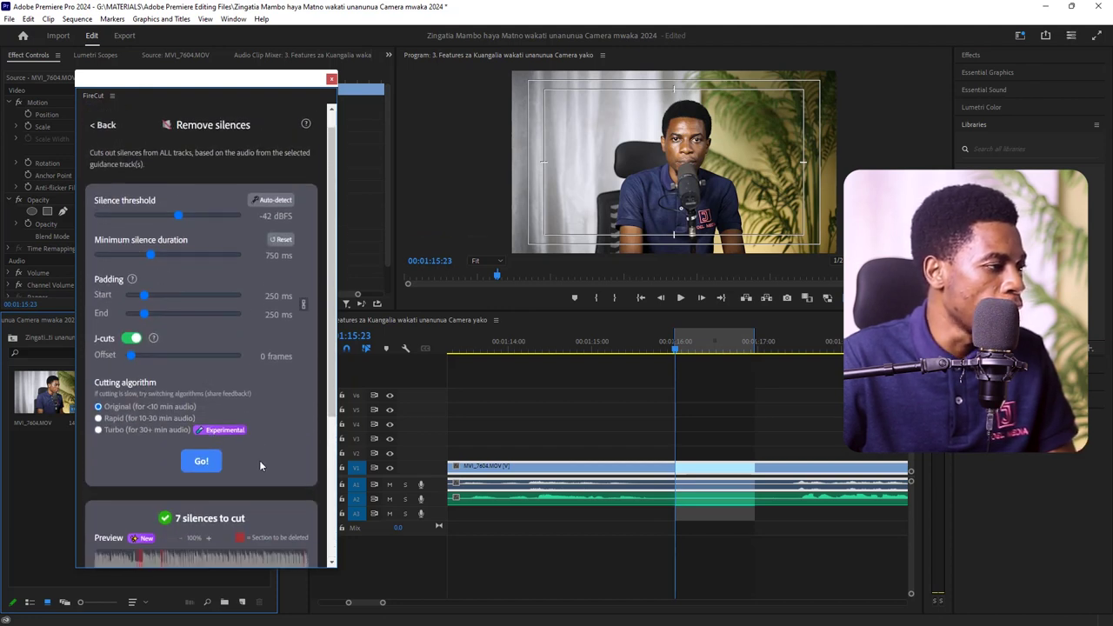
scroll(259, 460, down, 2)
click(201, 369)
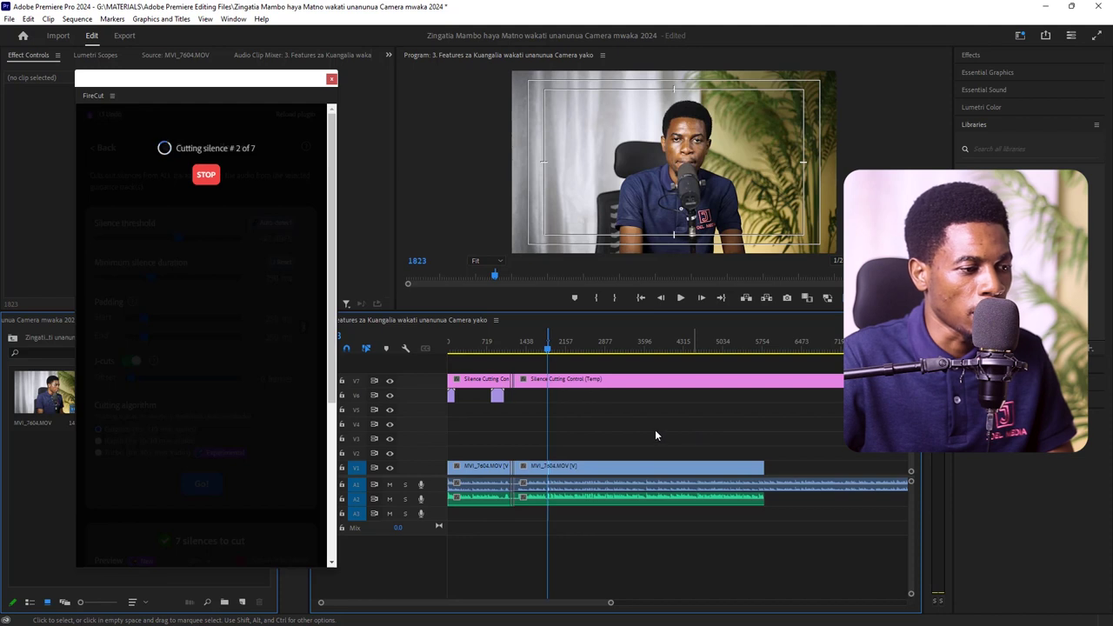
Adjust the timeline zoom bar while FireCut cuts the 7 silences.
drag(611, 603, 509, 600)
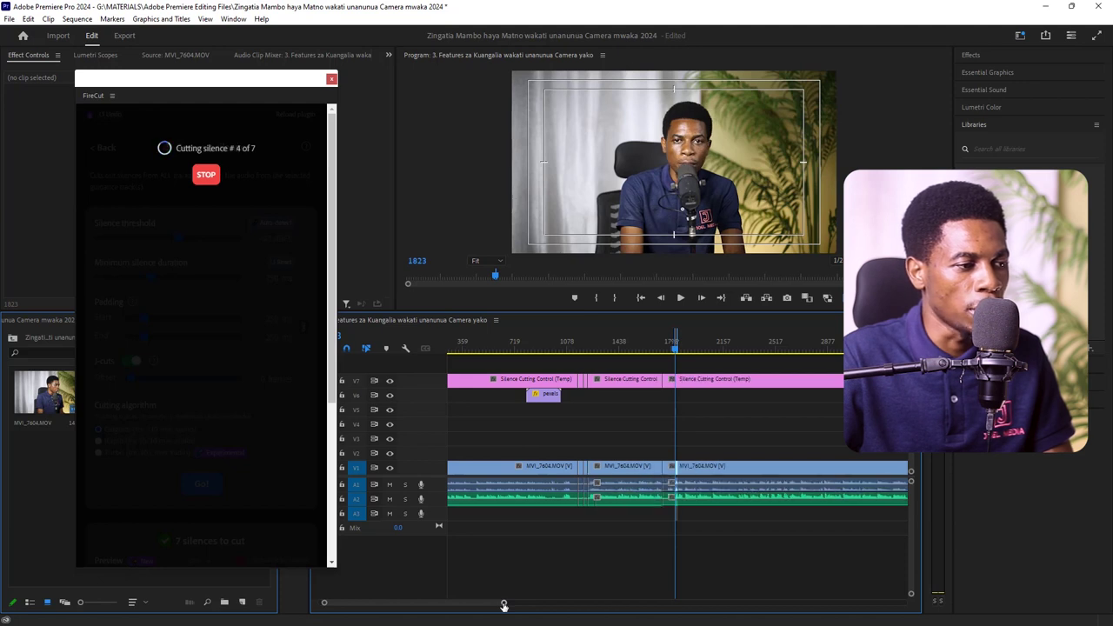
drag(504, 606, 644, 605)
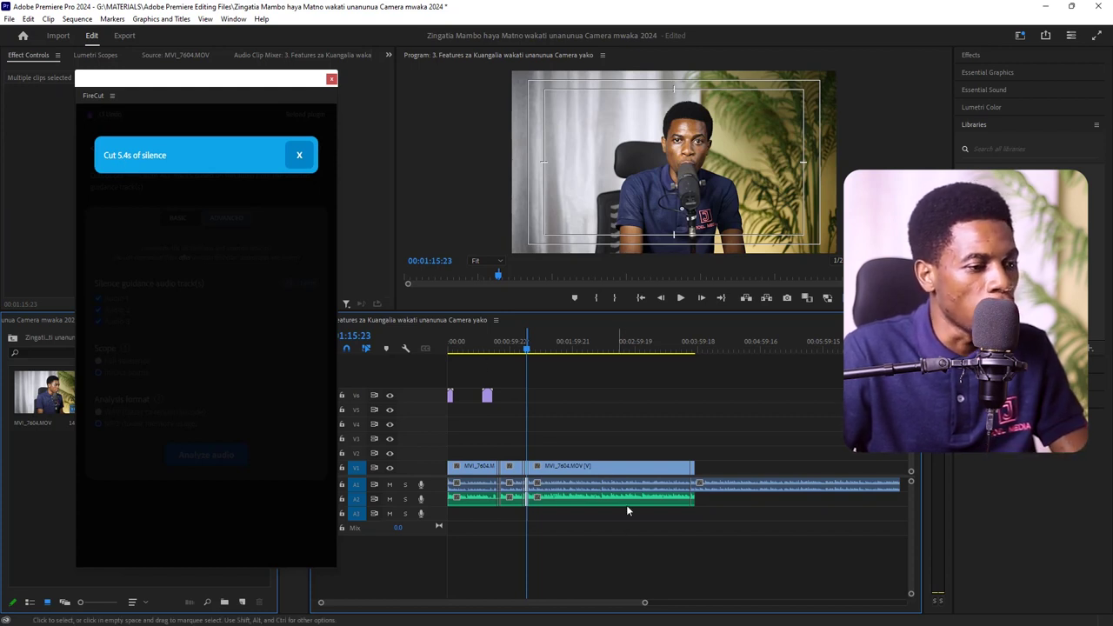
Check the cut at 00:01:16:15, dismiss the 5.4 s result, and return to FireCut's feature list.
mouse_move(646, 604)
mouse_down()
mouse_move(534, 601)
mouse_move(619, 599)
mouse_up()
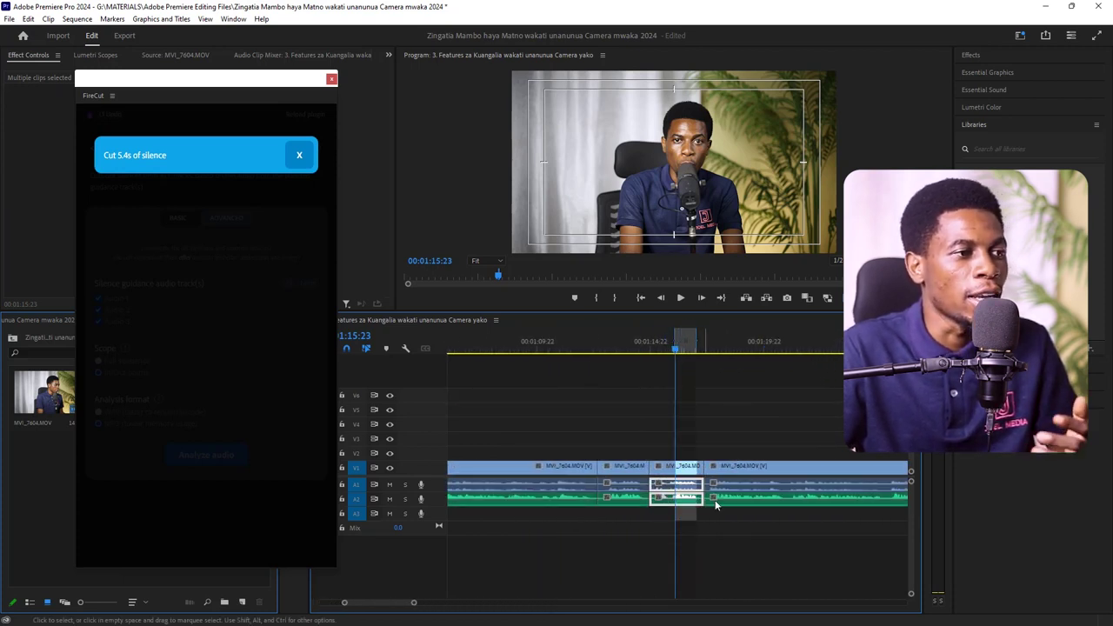
click(689, 349)
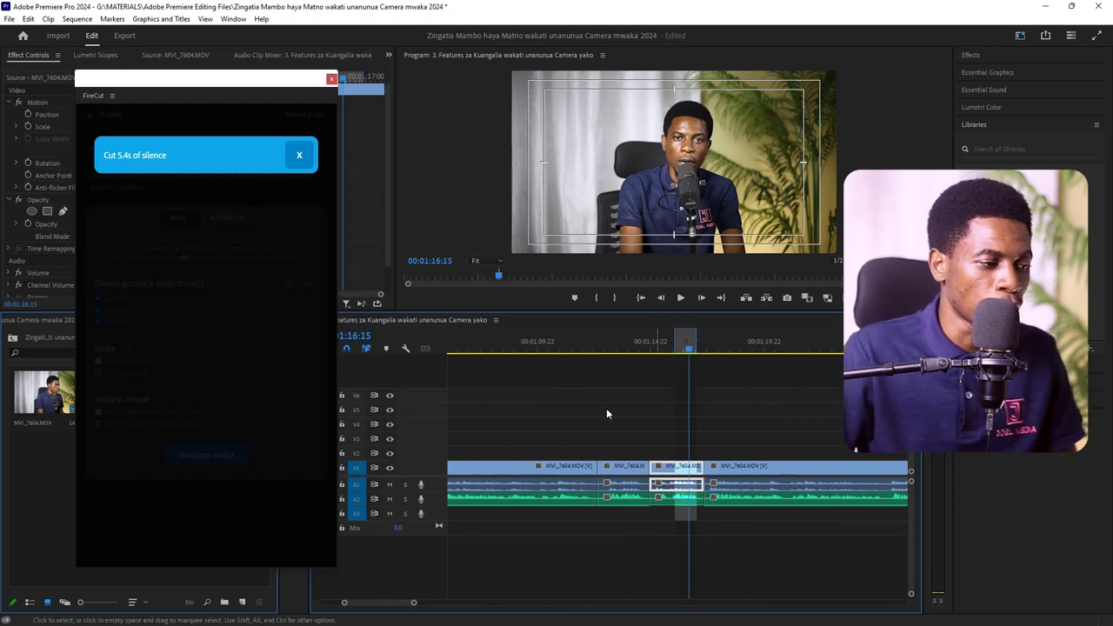
drag(415, 603, 722, 591)
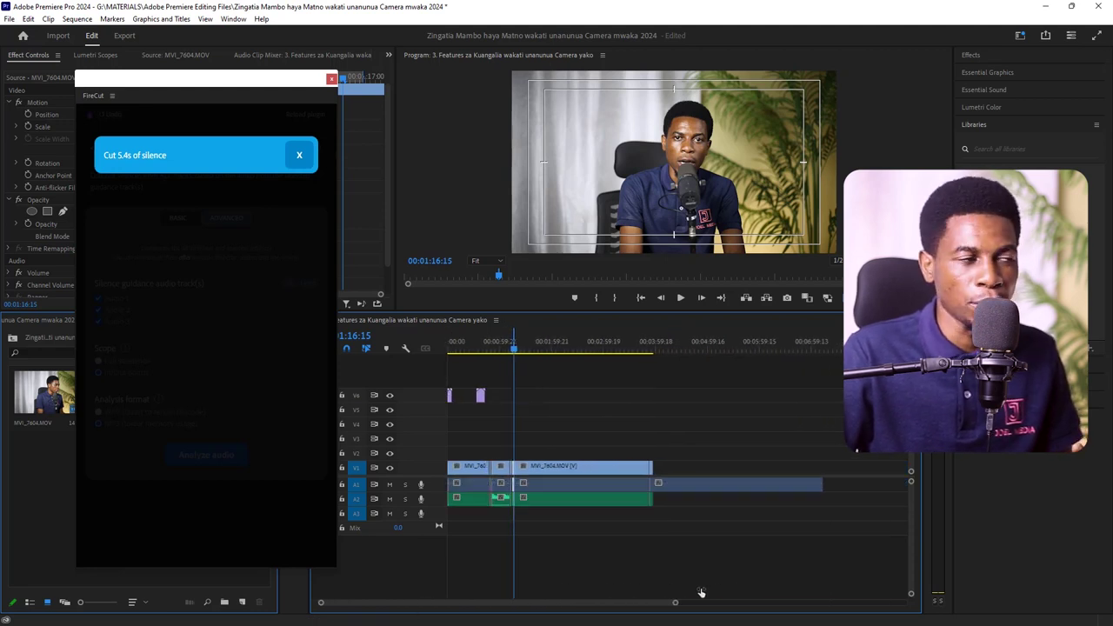
drag(723, 592, 533, 602)
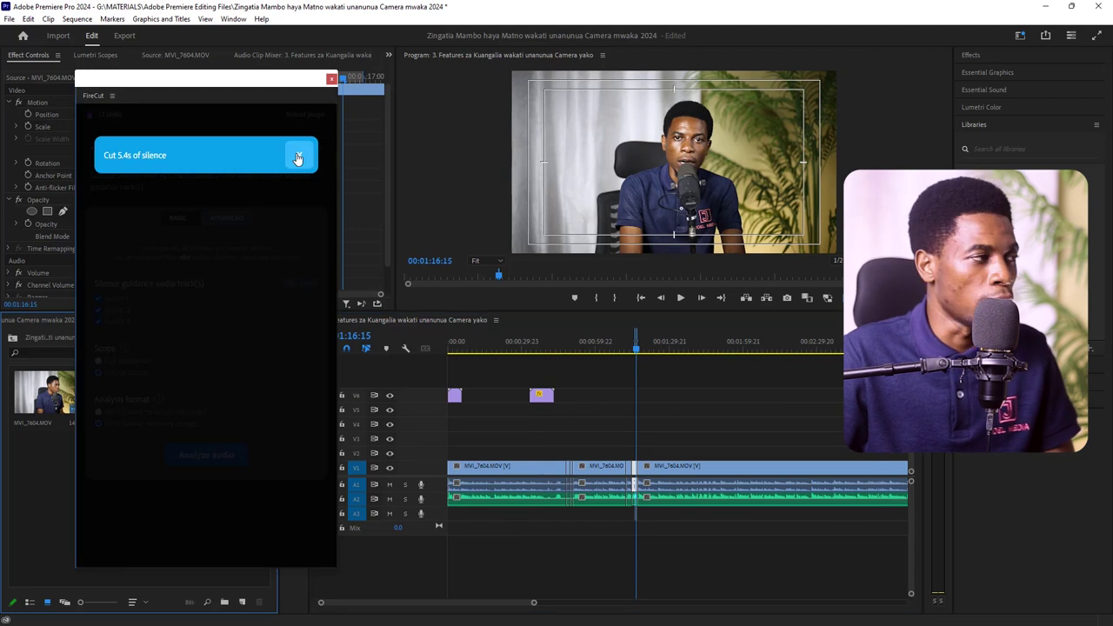
click(298, 156)
click(100, 148)
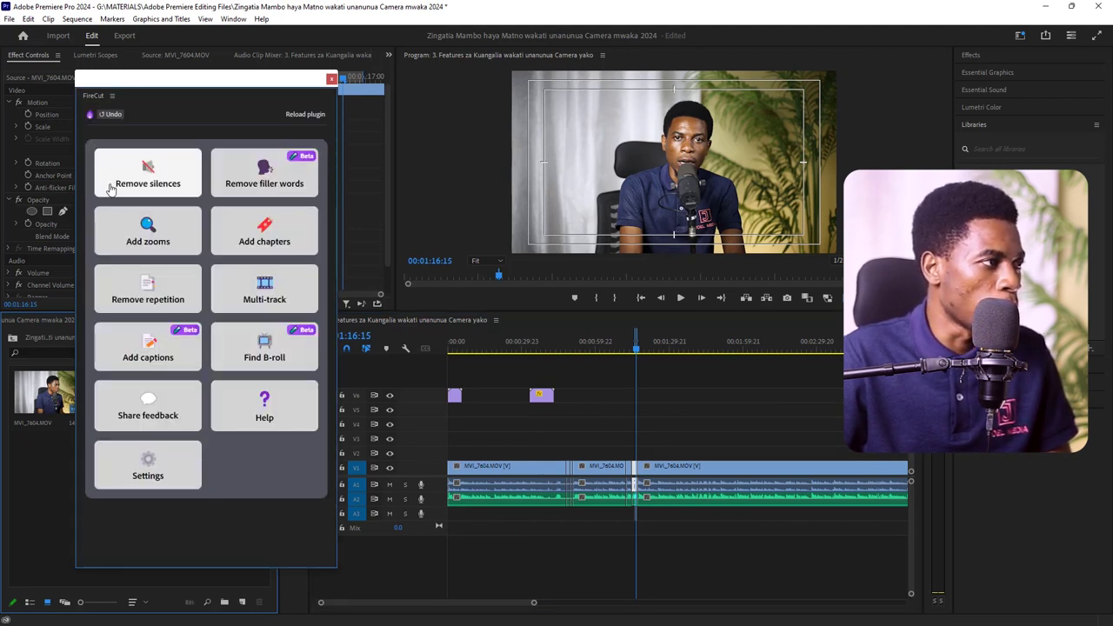
Open the filler-word remover and delete the clips after the opening section.
click(264, 179)
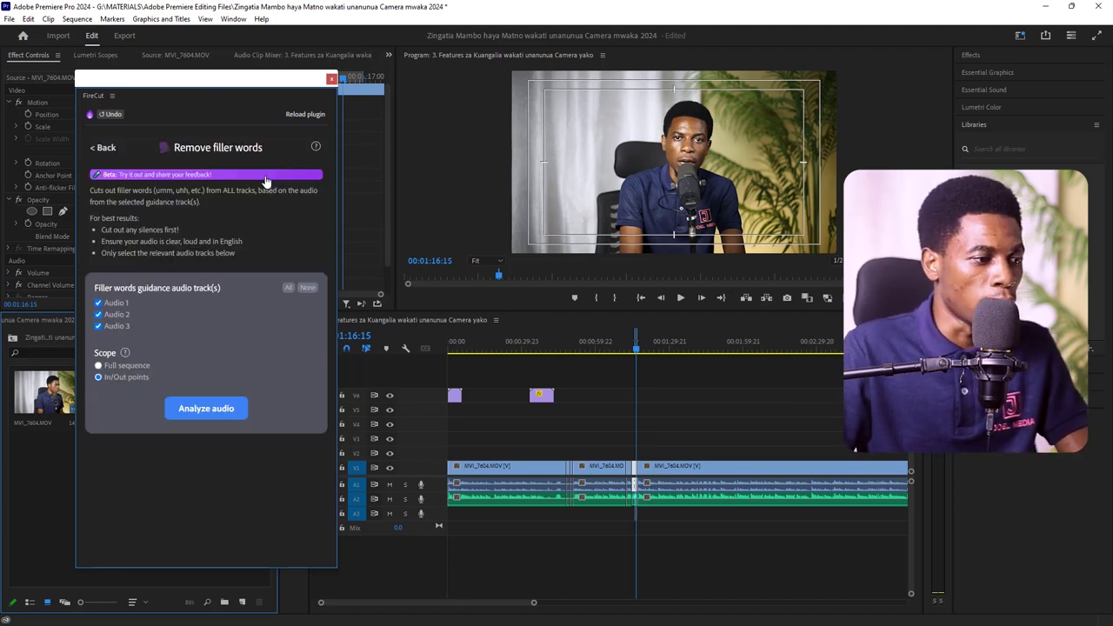
drag(534, 602, 600, 602)
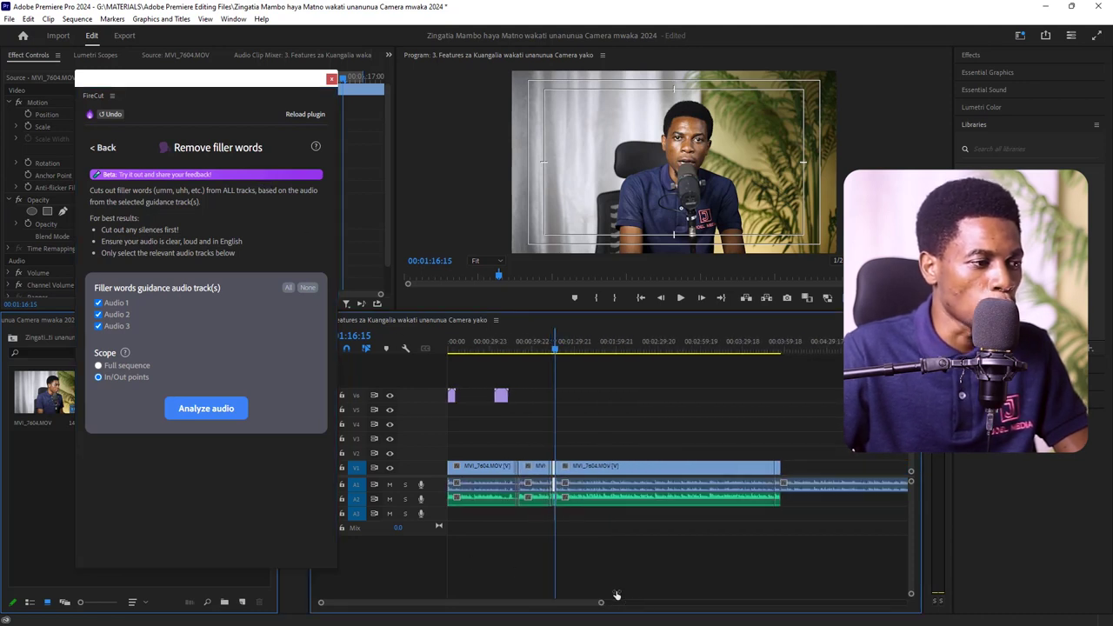
mouse_move(826, 410)
mouse_down()
mouse_move(514, 551)
mouse_move(534, 549)
mouse_up()
key(Delete)
drag(590, 421, 516, 517)
Mark an in/out range around the opening clip and return to the sequence start.
click(498, 352)
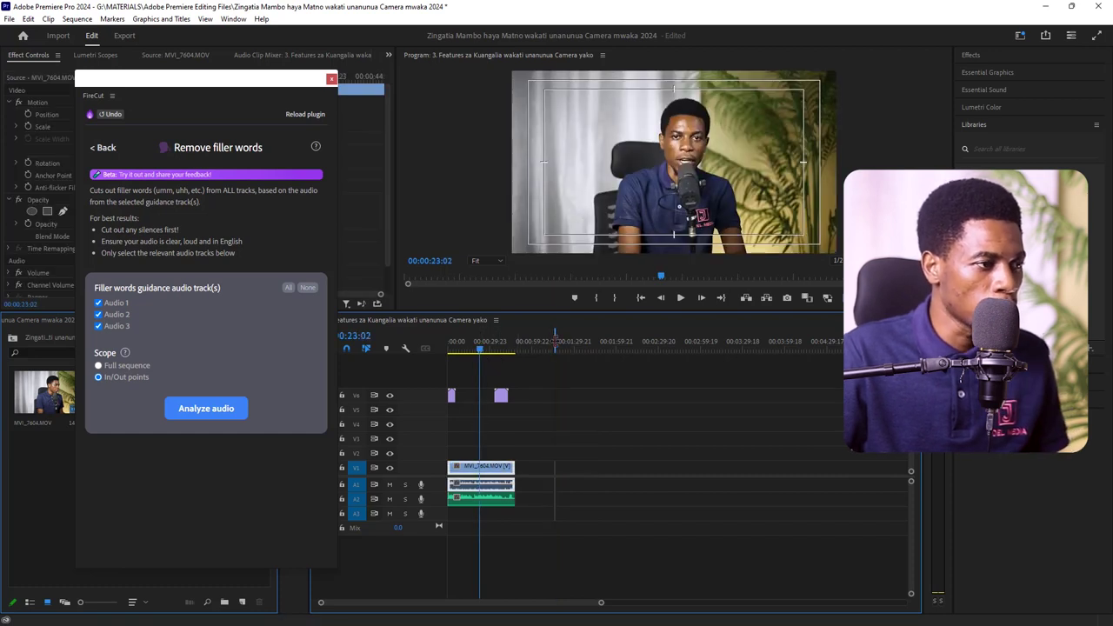
drag(555, 341, 555, 344)
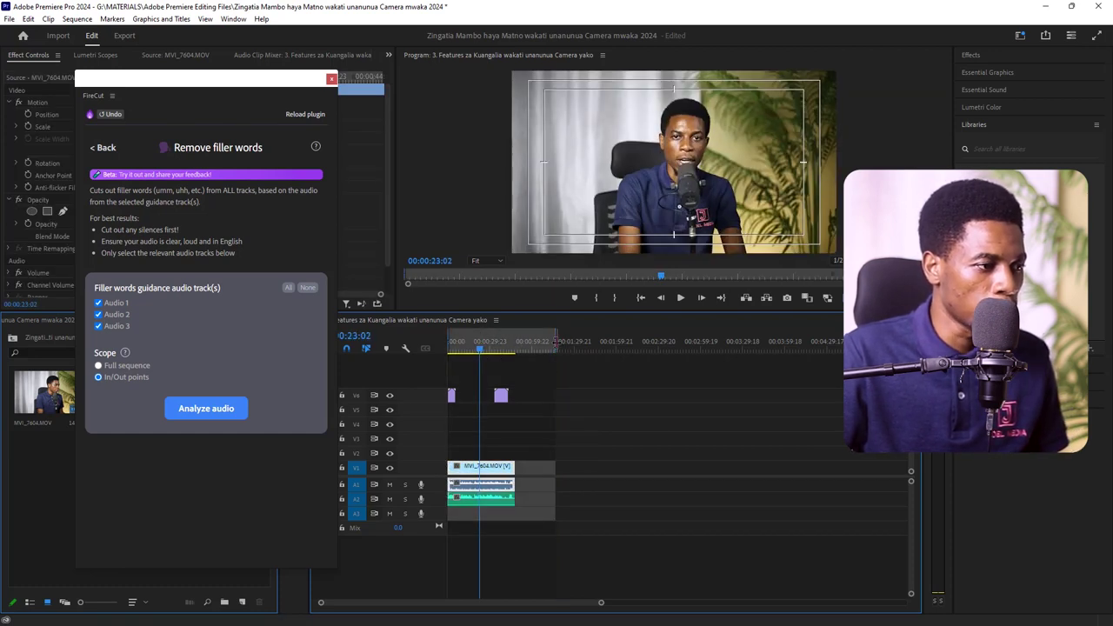
drag(555, 342, 514, 344)
key(Home)
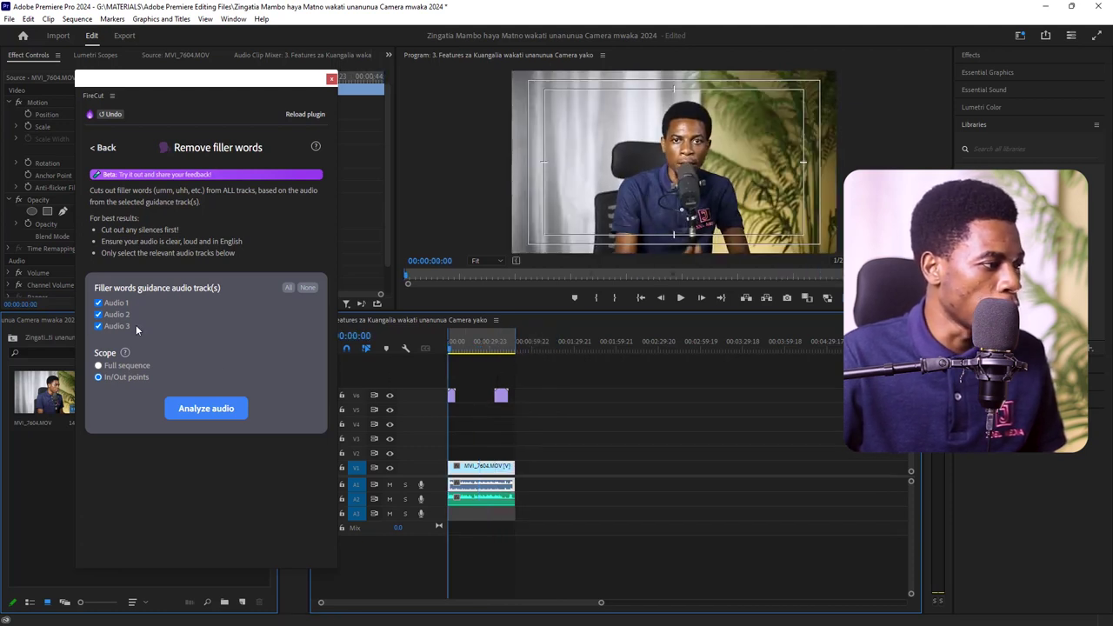
click(220, 418)
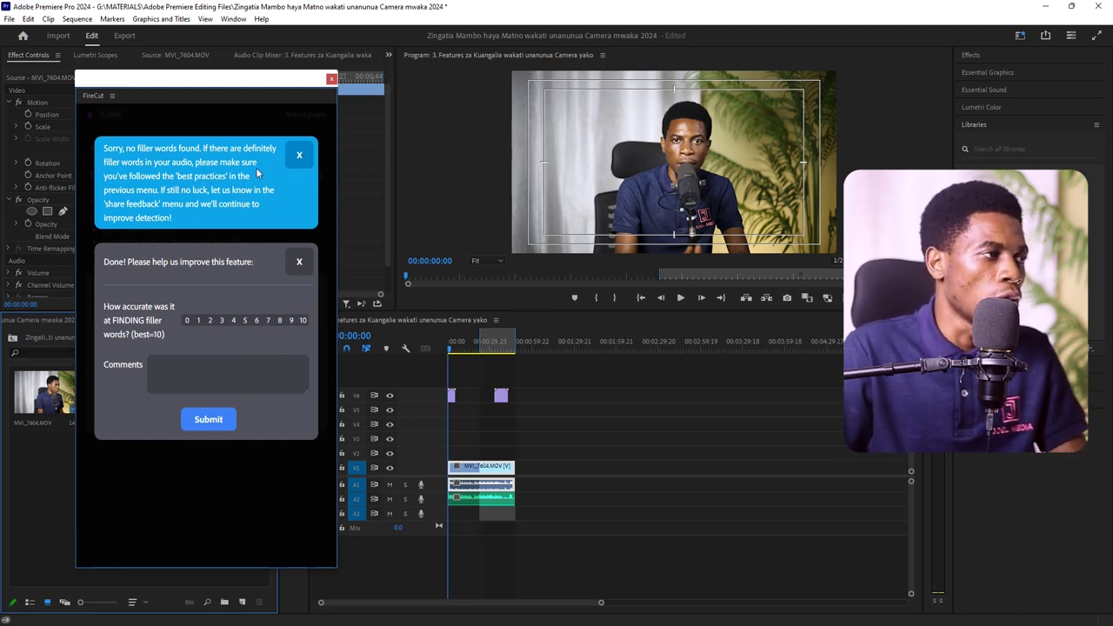
click(299, 155)
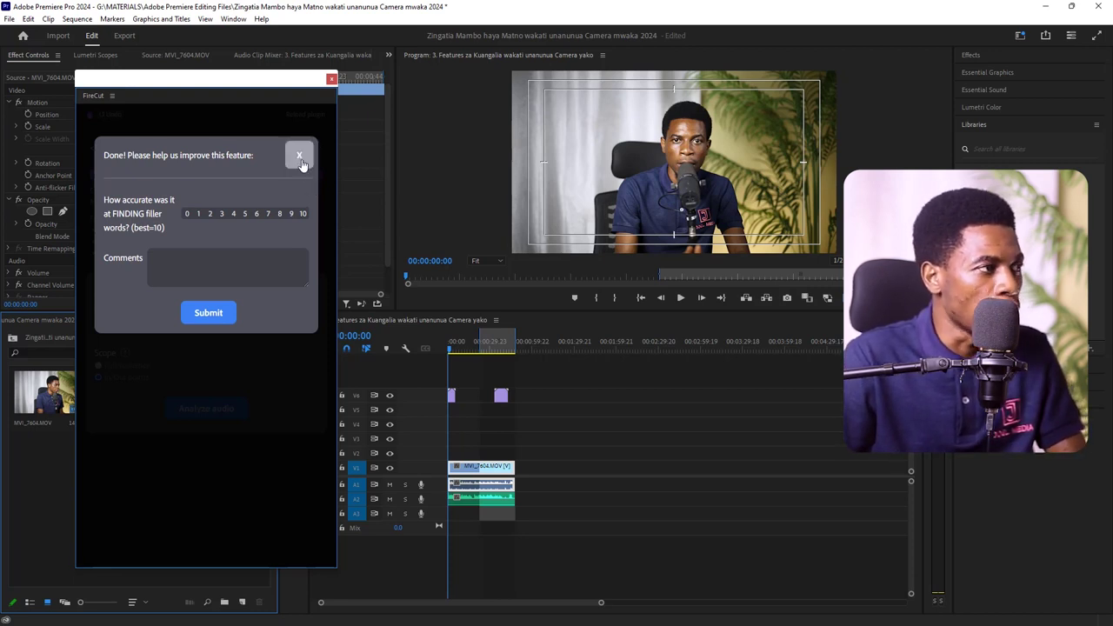
click(298, 155)
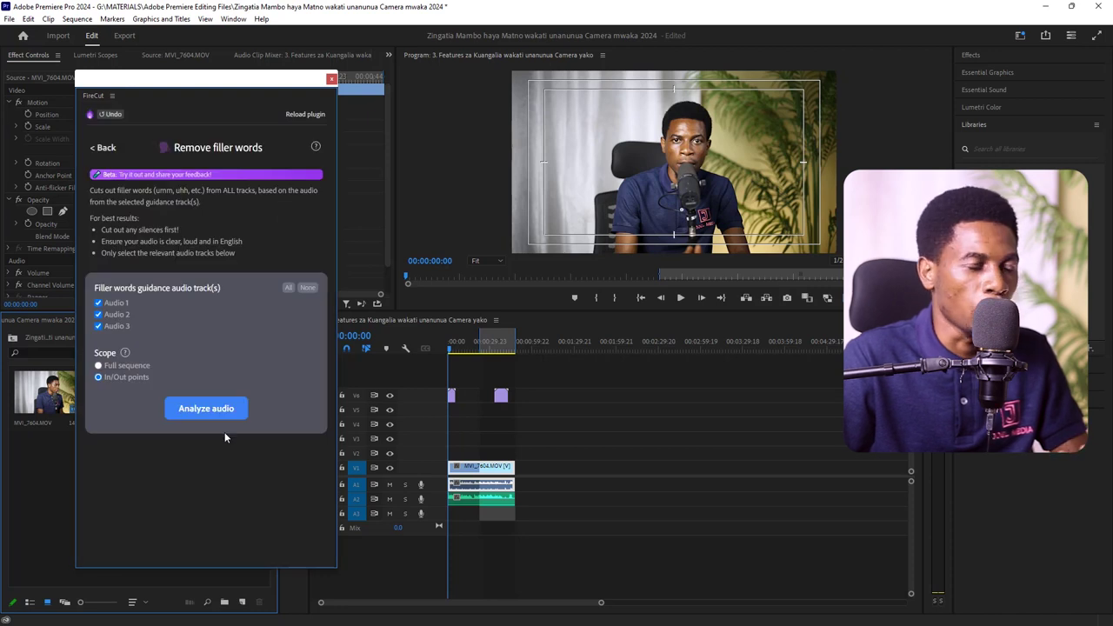
click(104, 148)
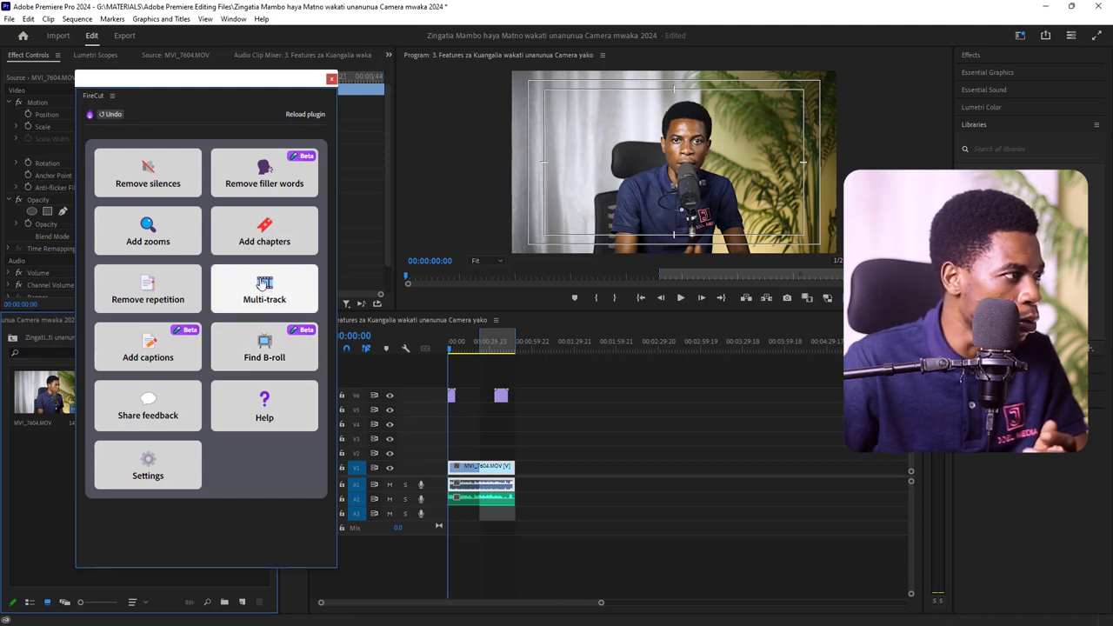
Open FireCut's Add zooms at scale 130 and center the zooms on the detected face.
click(148, 245)
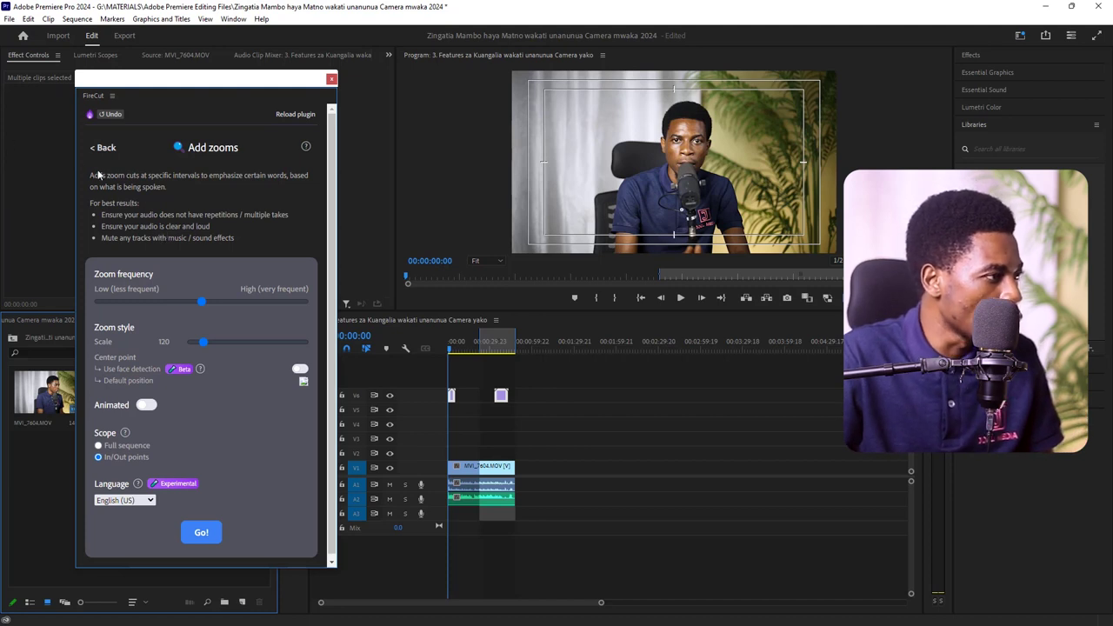
scroll(186, 259, down, 1)
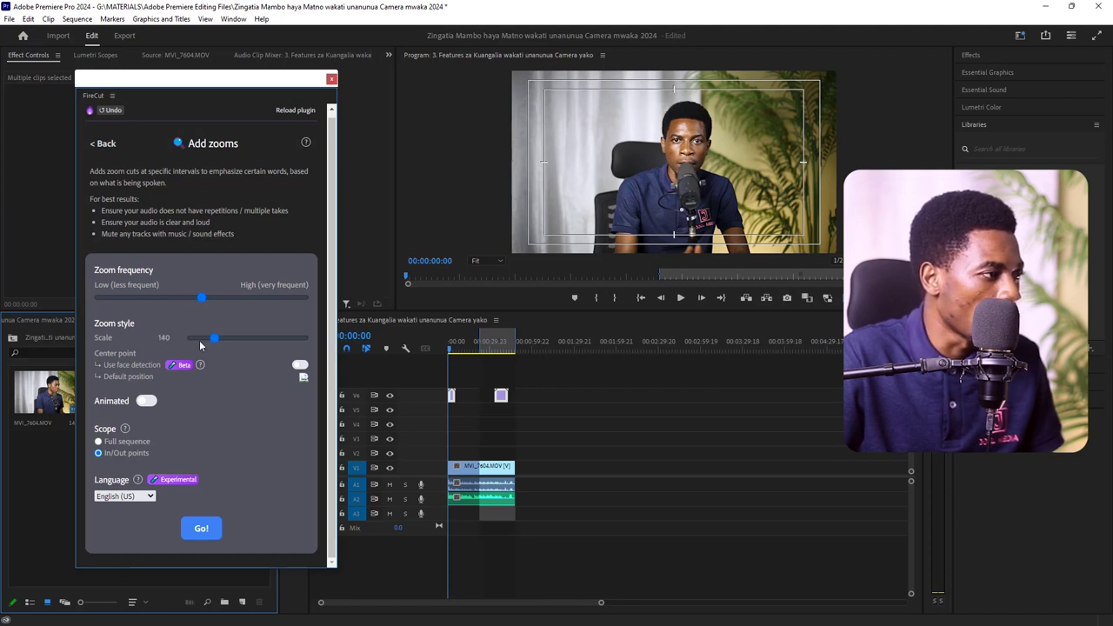
click(301, 367)
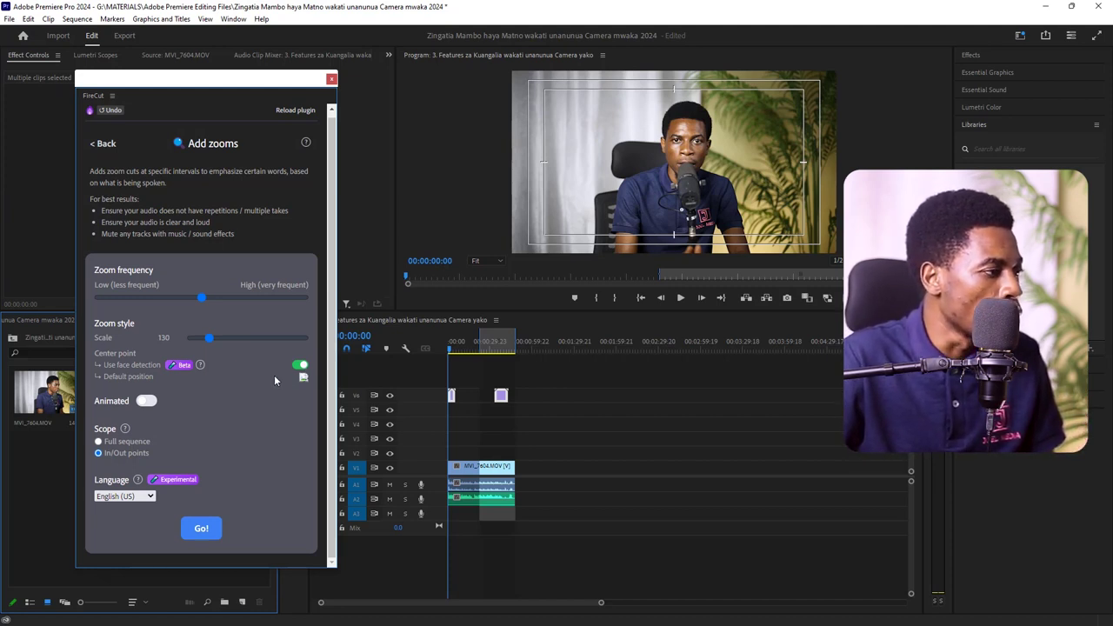
Make the zooms animated with the gentler easing curve over 0.75 sec.
click(146, 402)
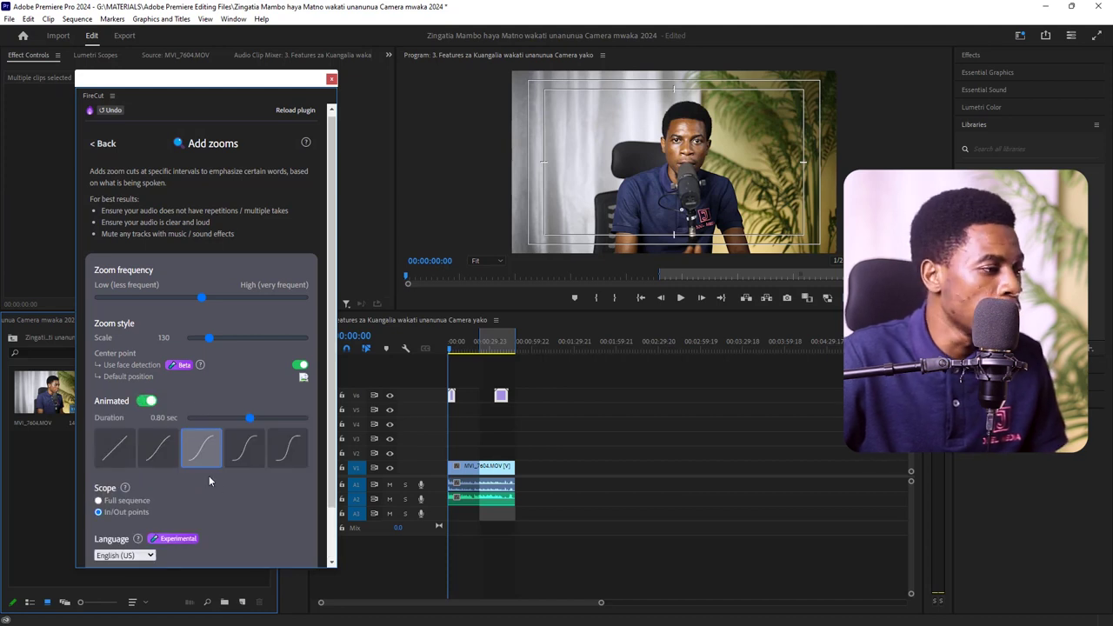
click(244, 449)
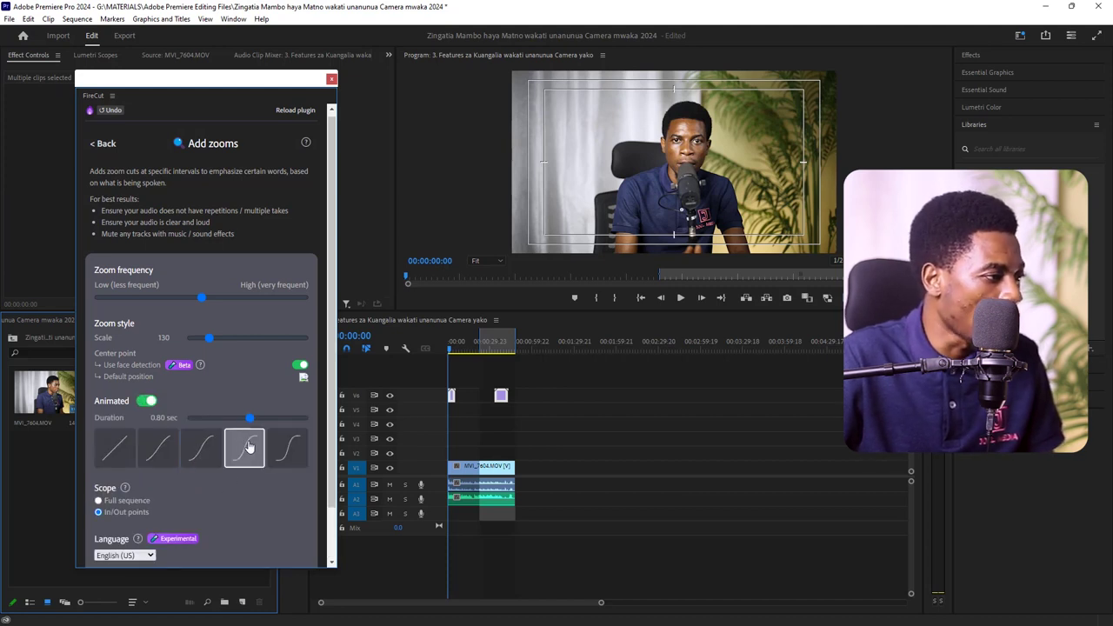
click(157, 449)
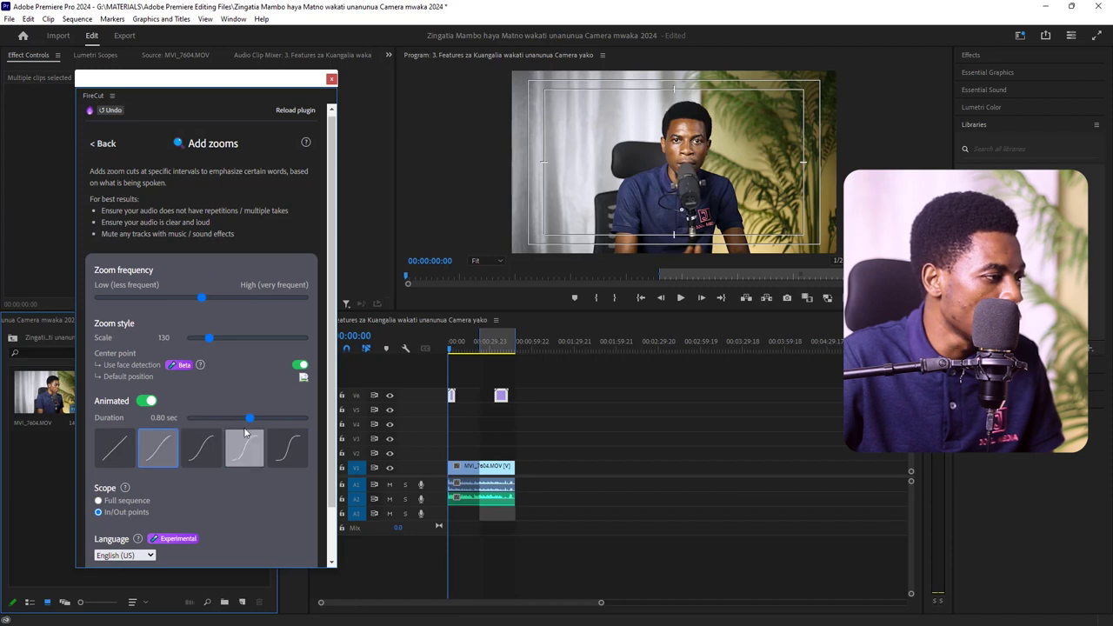
drag(239, 422, 245, 422)
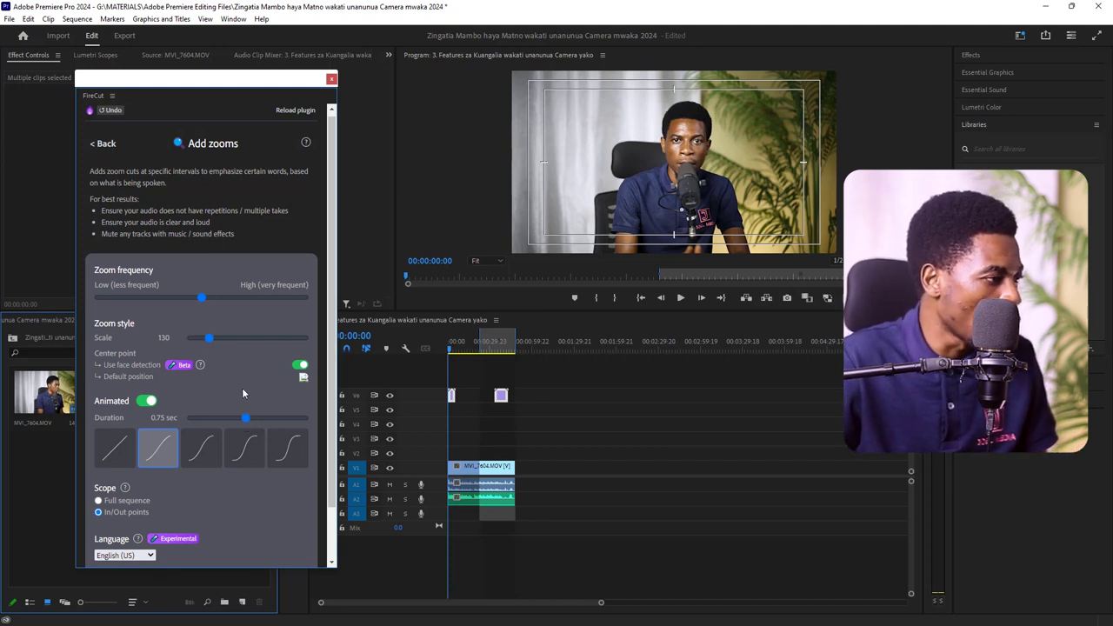
Extend the zoom in point to the sequence start and apply the automatic zooms.
scroll(243, 394, down, 2)
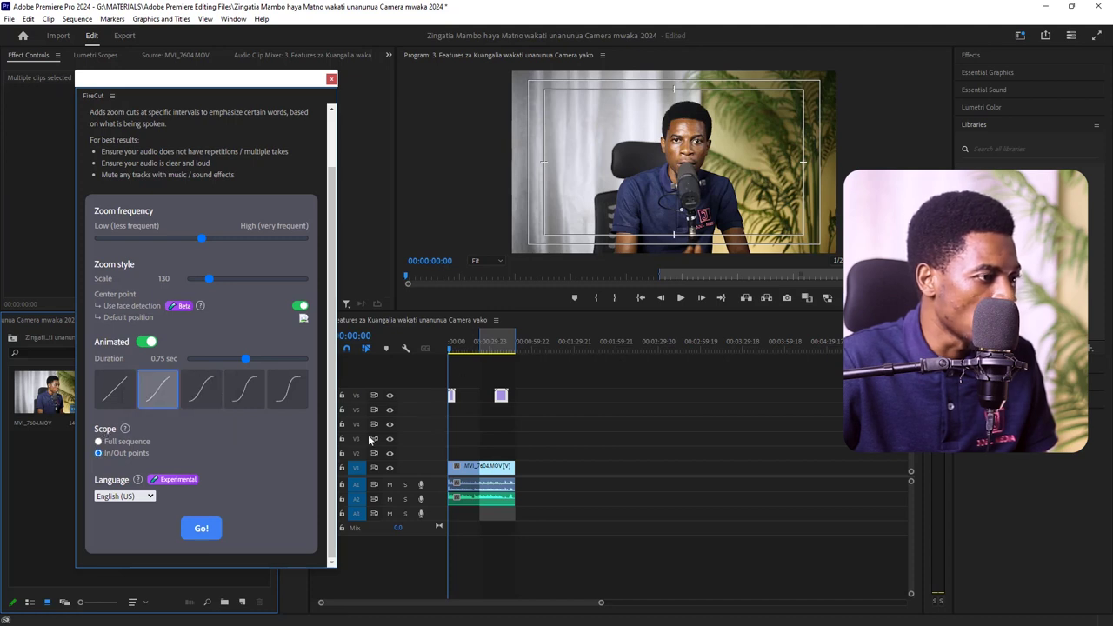
drag(481, 339, 407, 347)
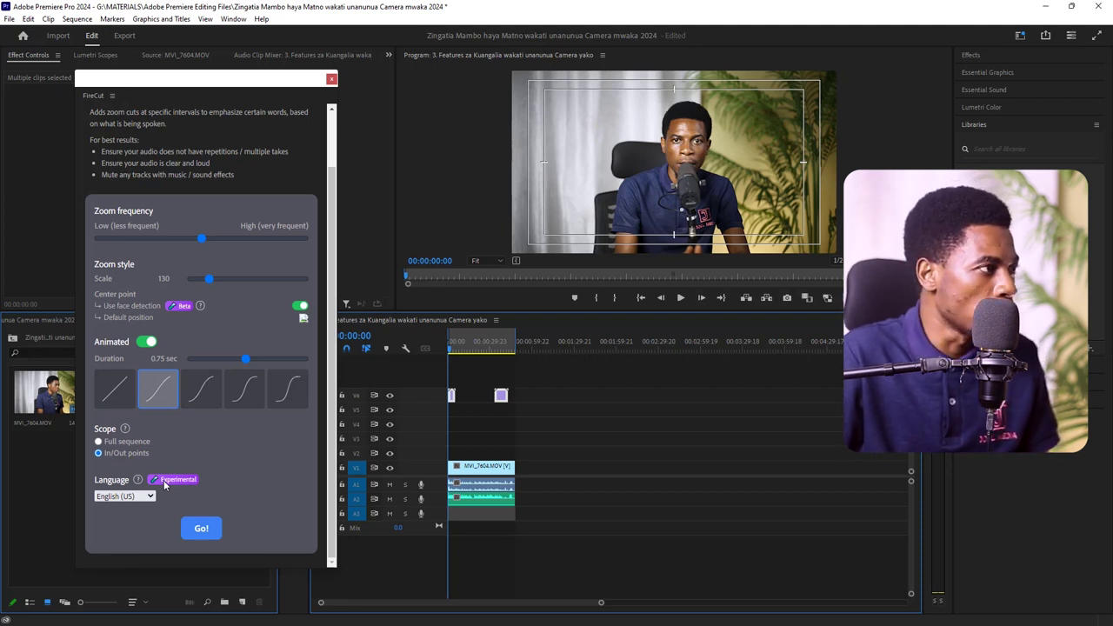
scroll(217, 465, up, 2)
scroll(218, 465, down, 2)
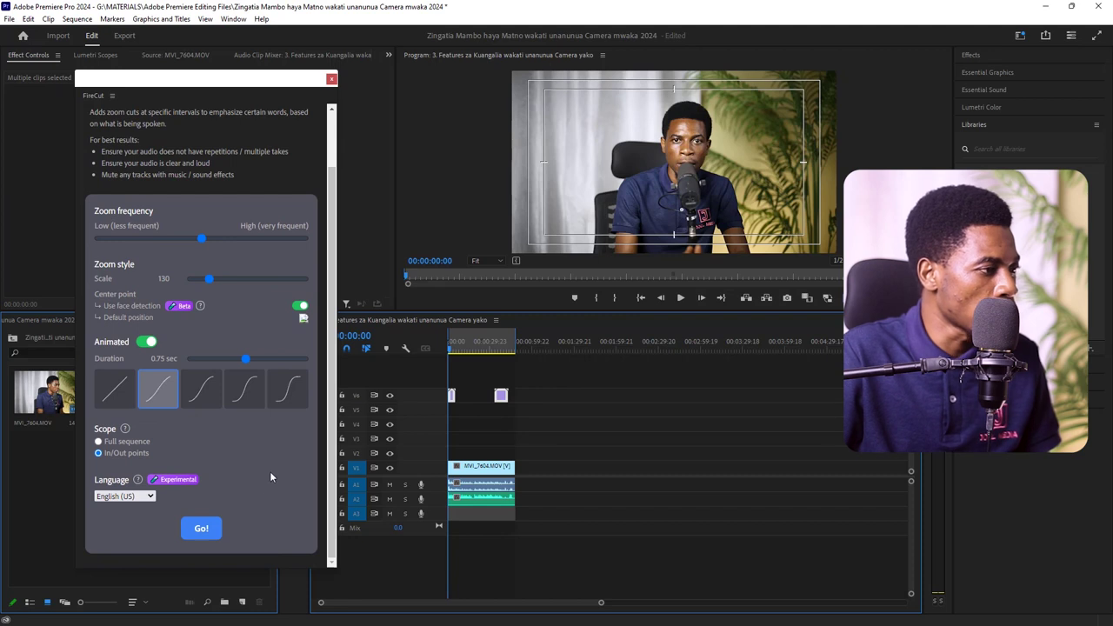
click(200, 530)
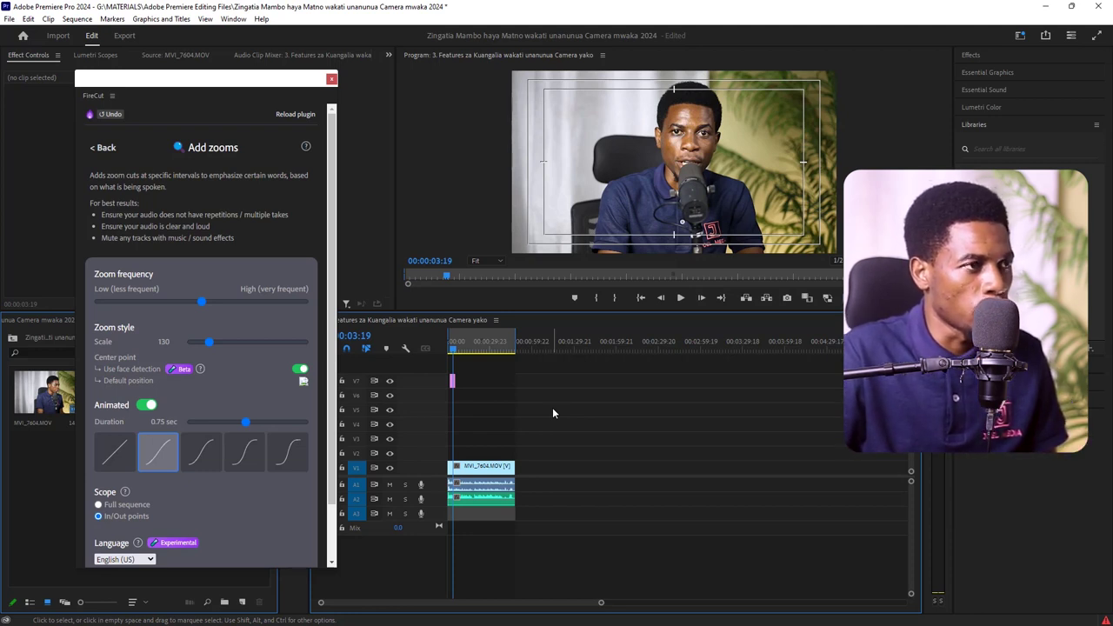
Rewind to the sequence start and preview the zoom, stopping playback at 00:00:07:10.
scroll(548, 606, up, 2)
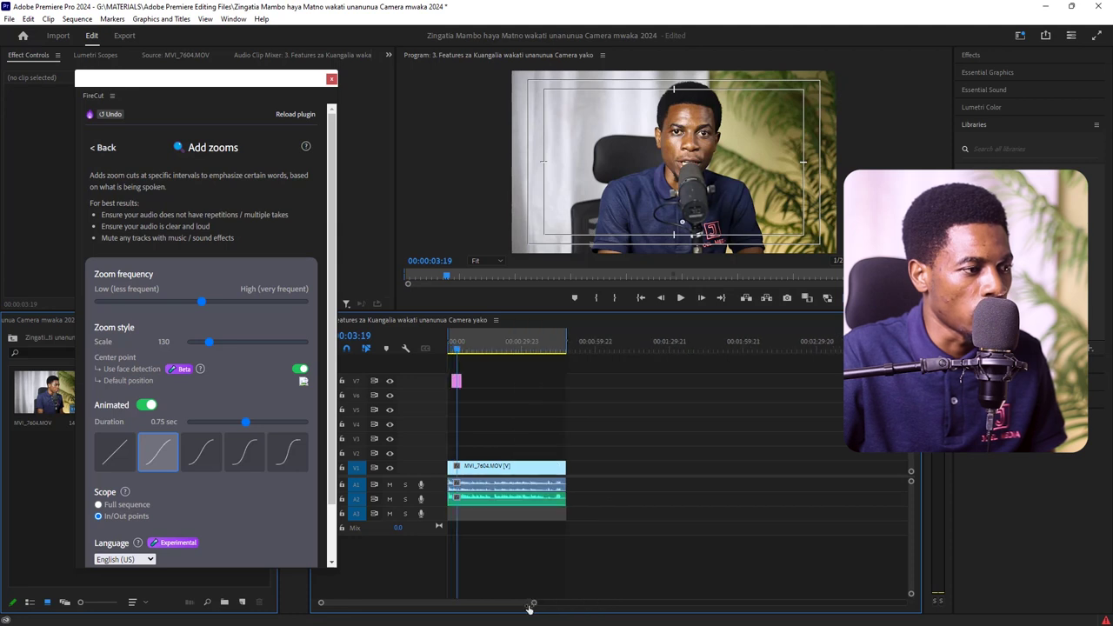
scroll(529, 605, up, 3)
scroll(522, 606, up, 3)
drag(480, 345, 436, 352)
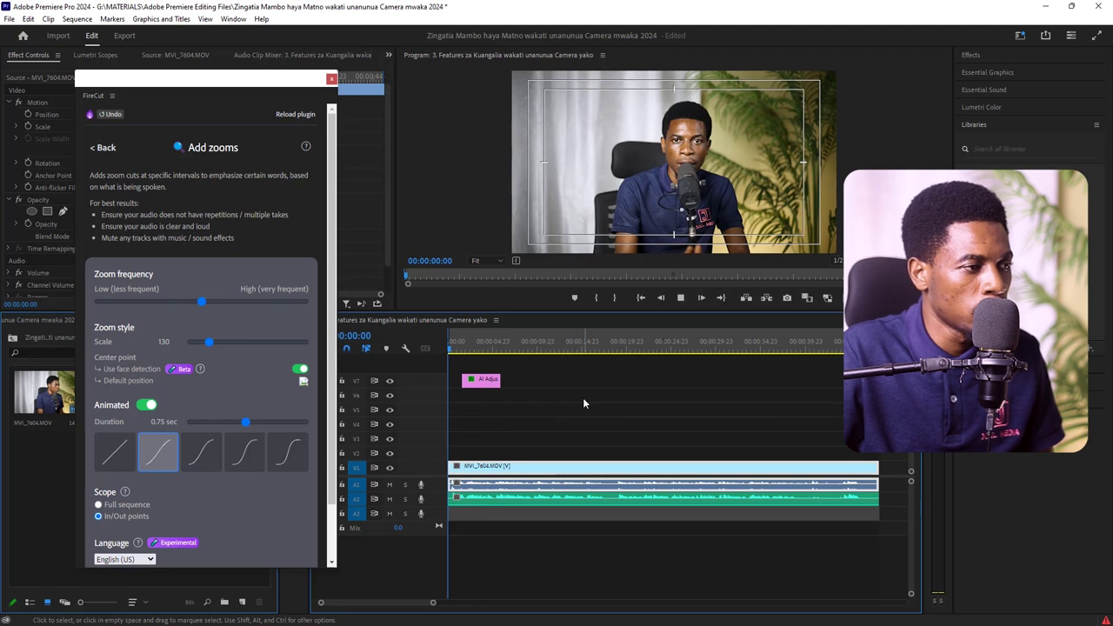
key(space)
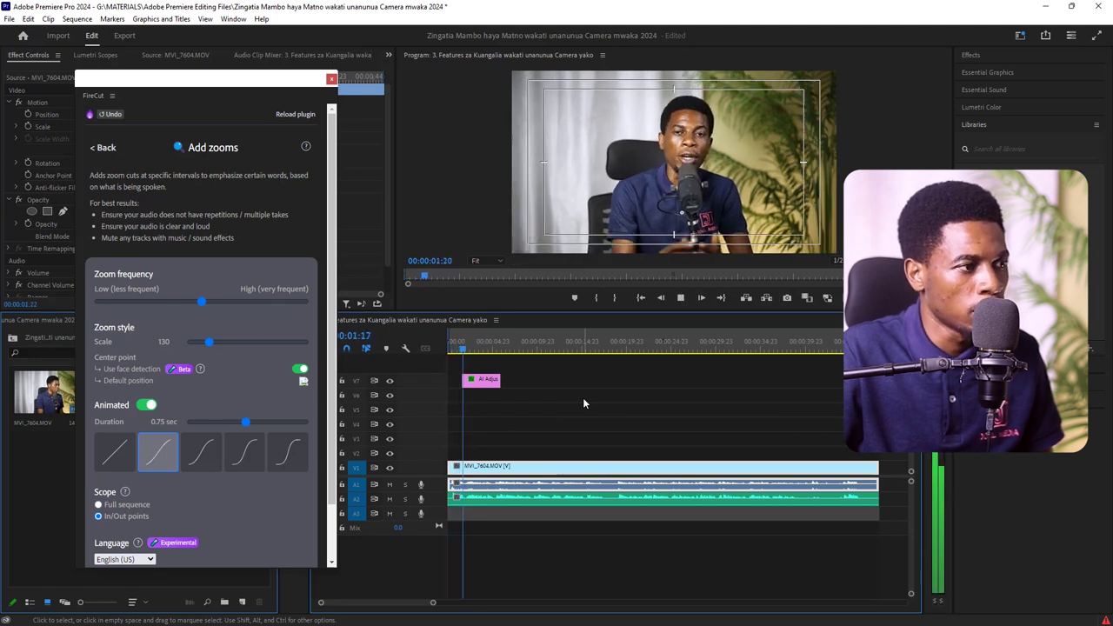
key(space)
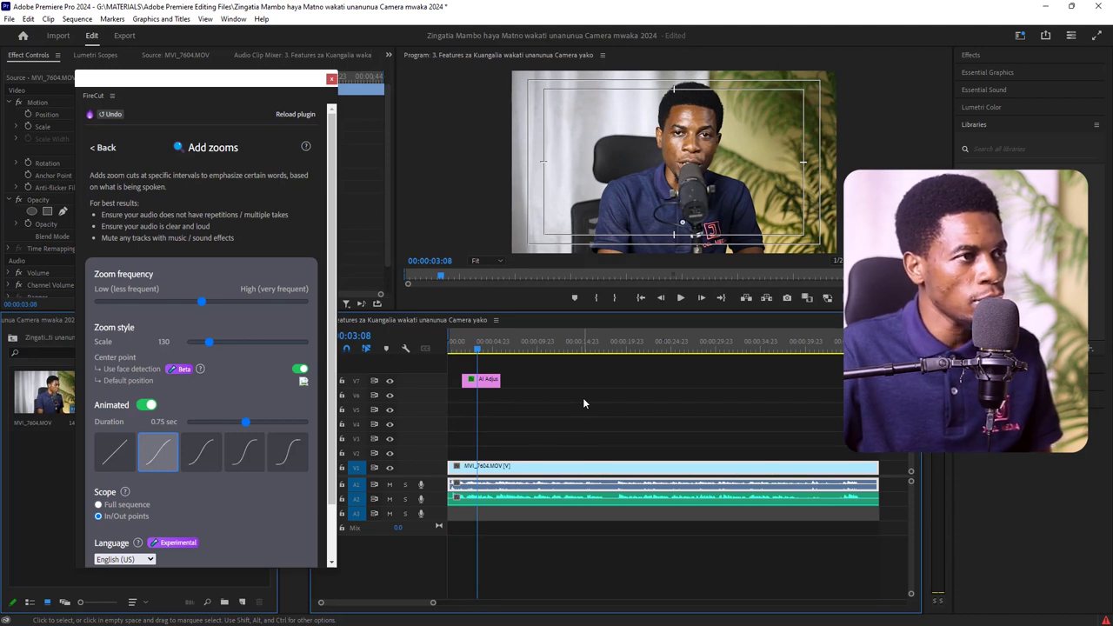
key(space)
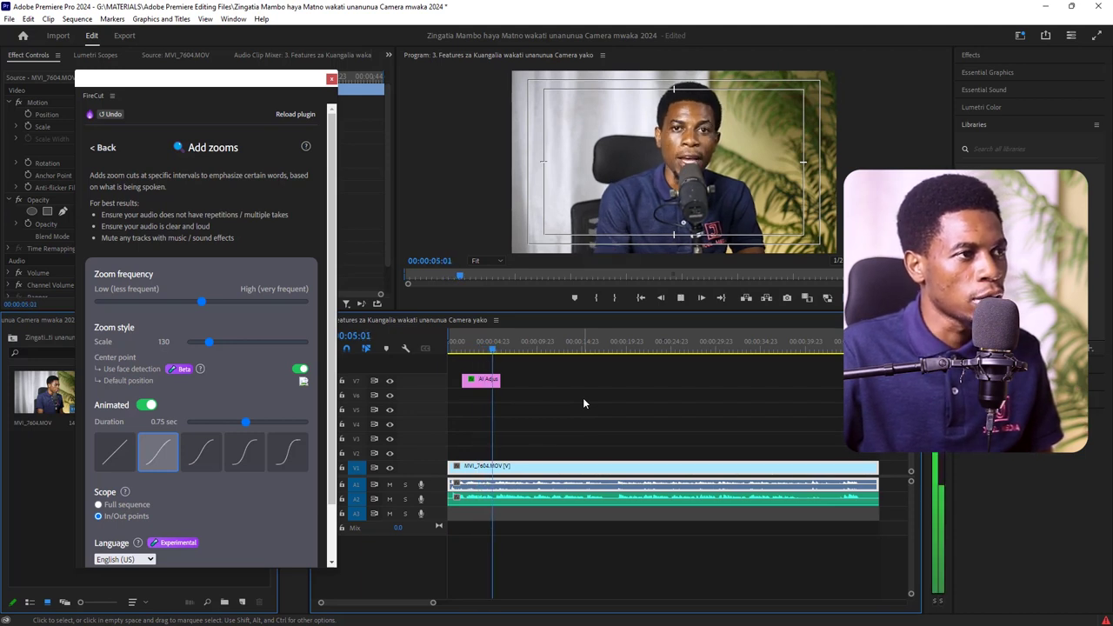
key(space)
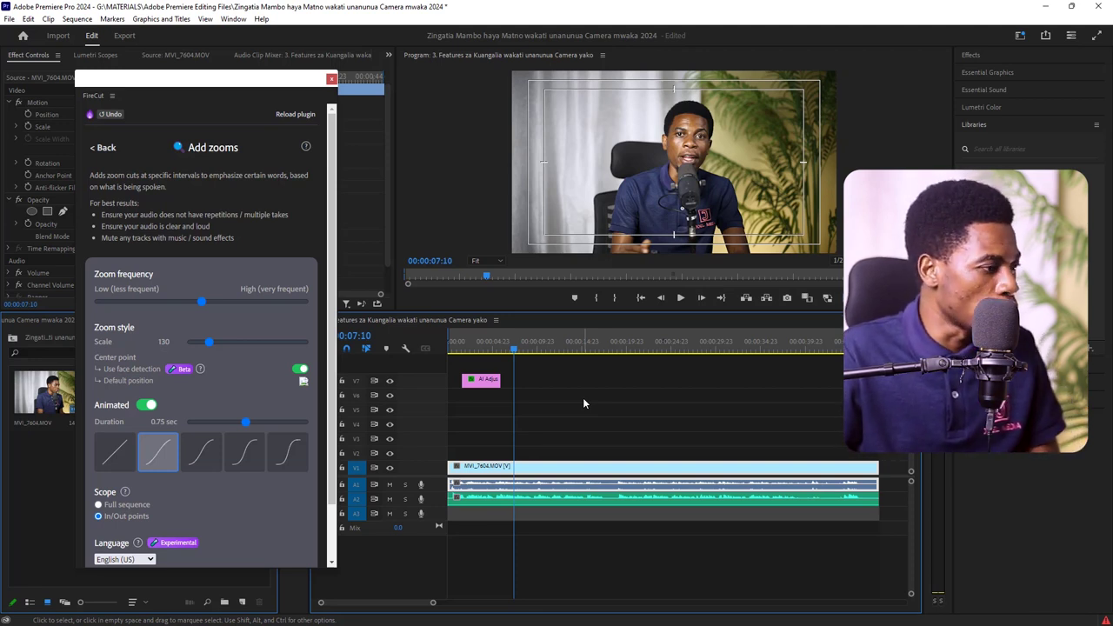
scroll(228, 455, down, 2)
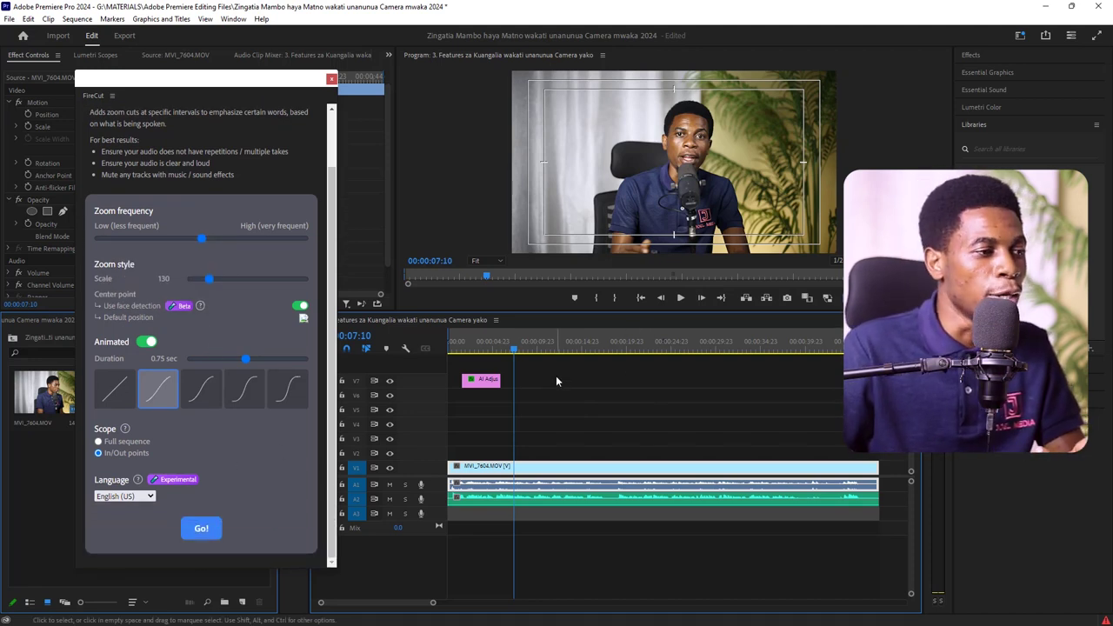
Delete the AI Adjust zoom clip from track V7.
click(481, 379)
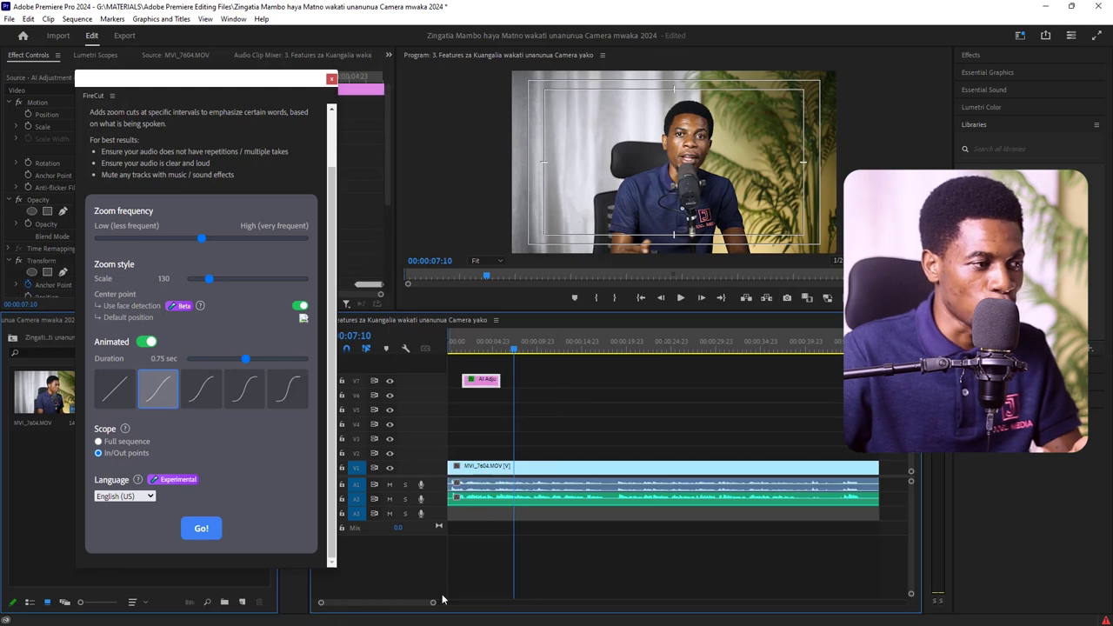
drag(434, 604, 531, 603)
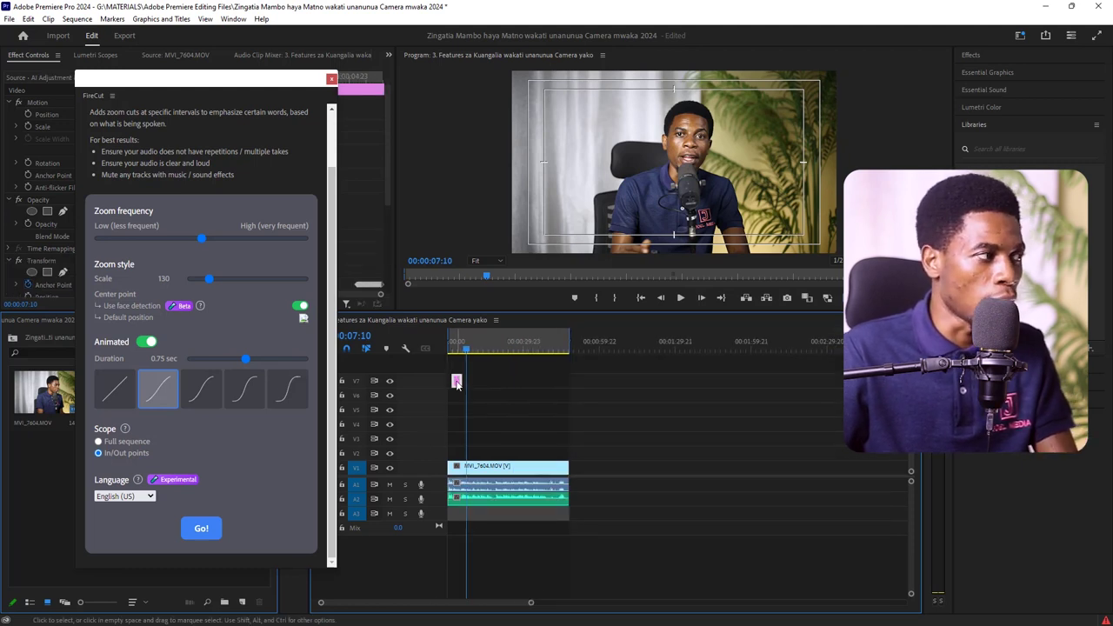
key(Delete)
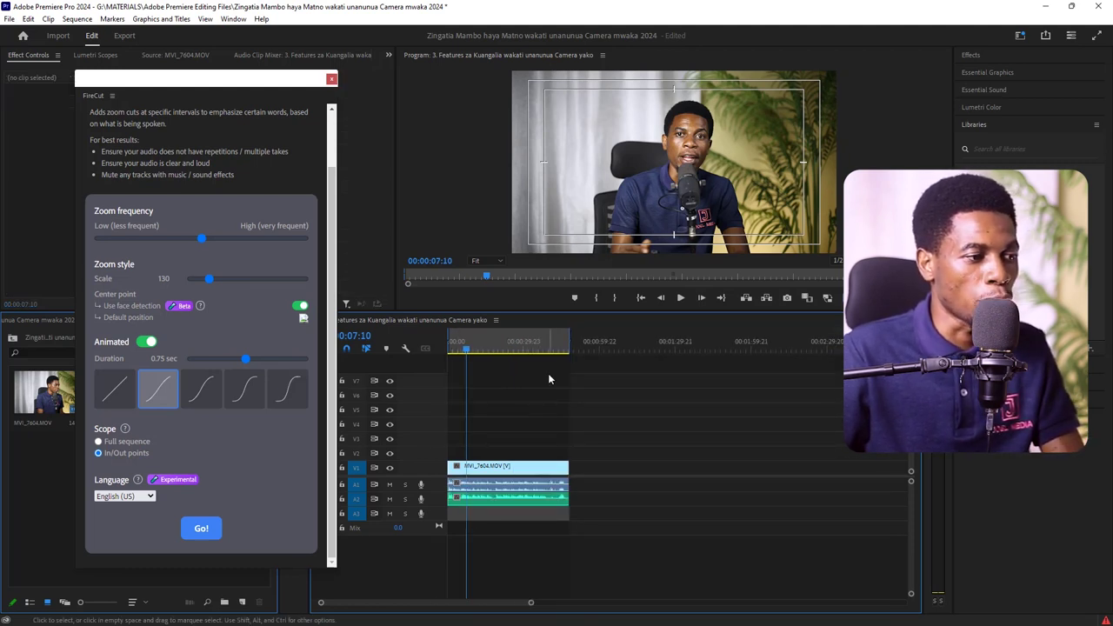
Extend the MVI_7604.MOV video and its A2 audio to full length, 00:01:33:19.
drag(565, 483, 684, 483)
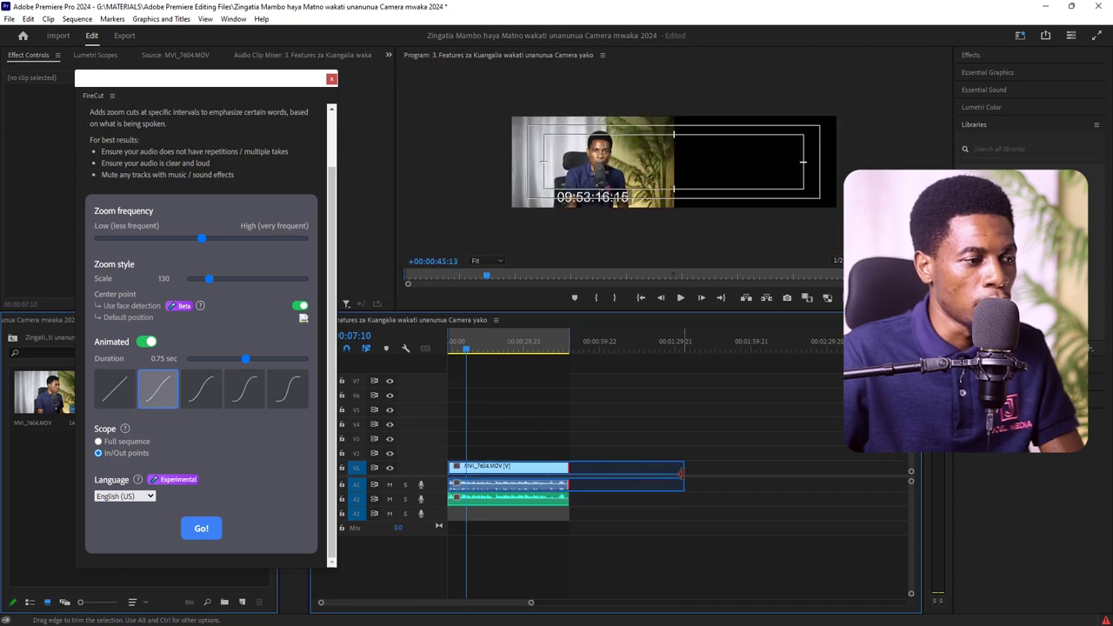
drag(570, 499, 684, 499)
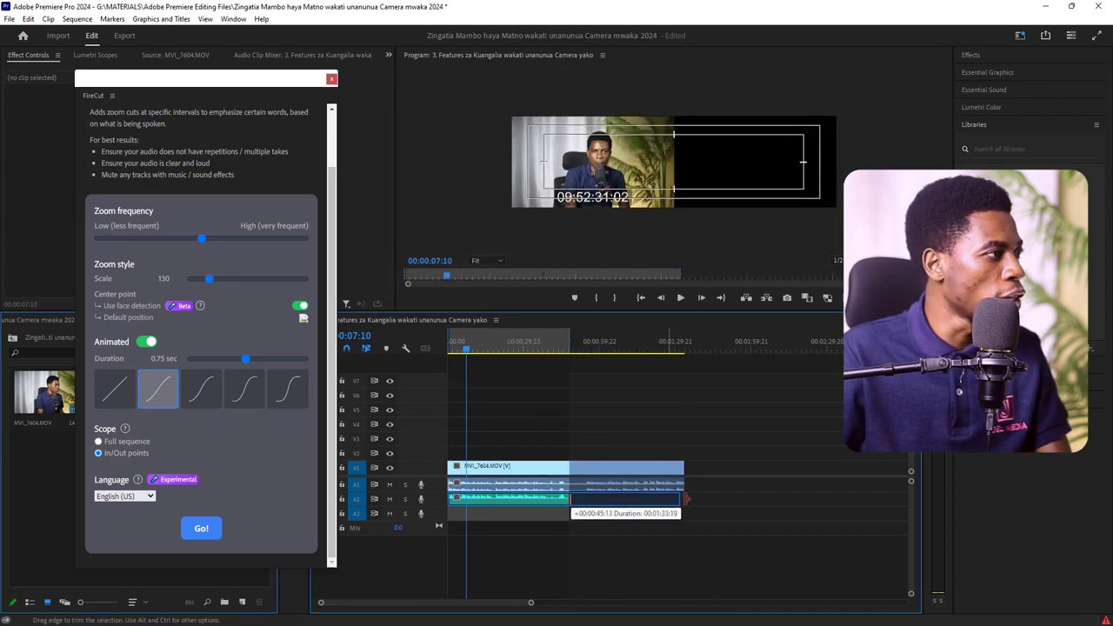
scroll(131, 182, up, 5)
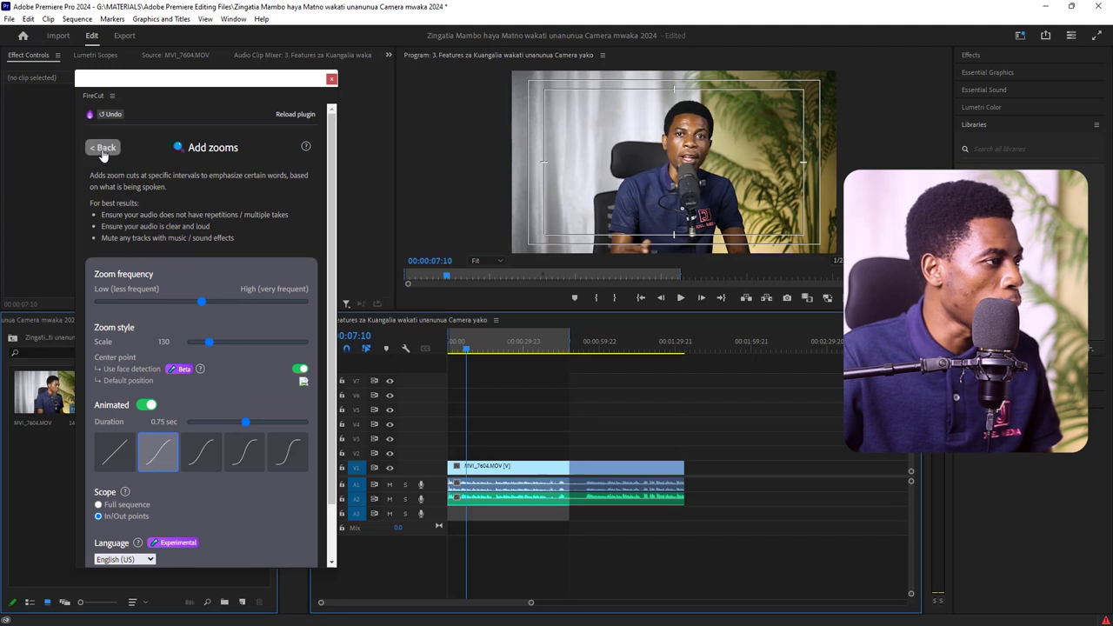
Open FireCut's Add chapters, extend the out point to the clip end, and detect chapters.
click(100, 147)
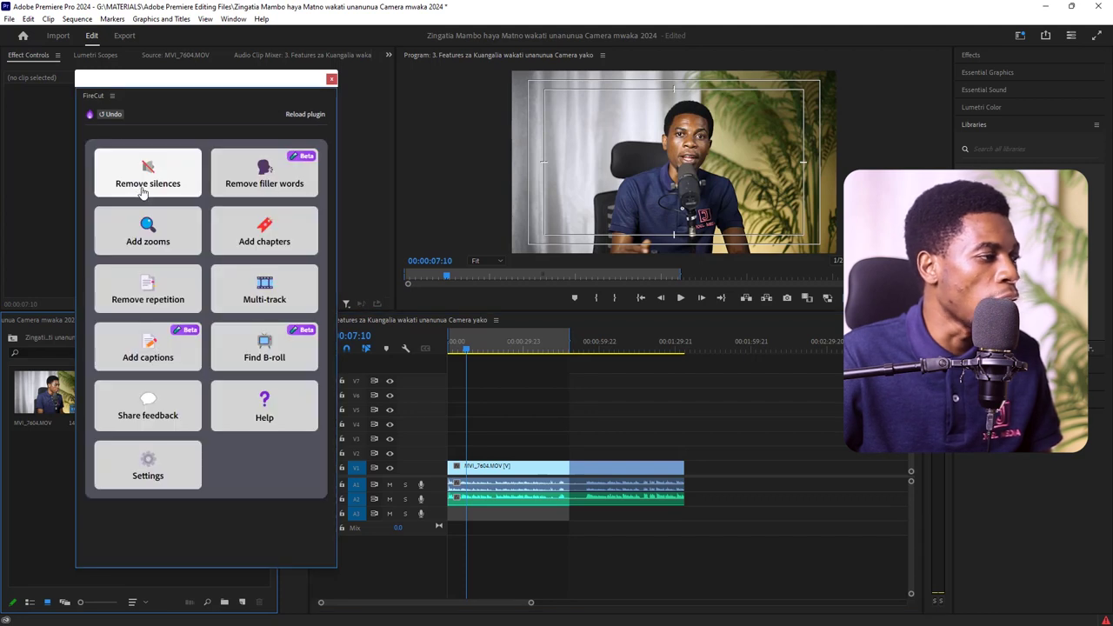
click(265, 242)
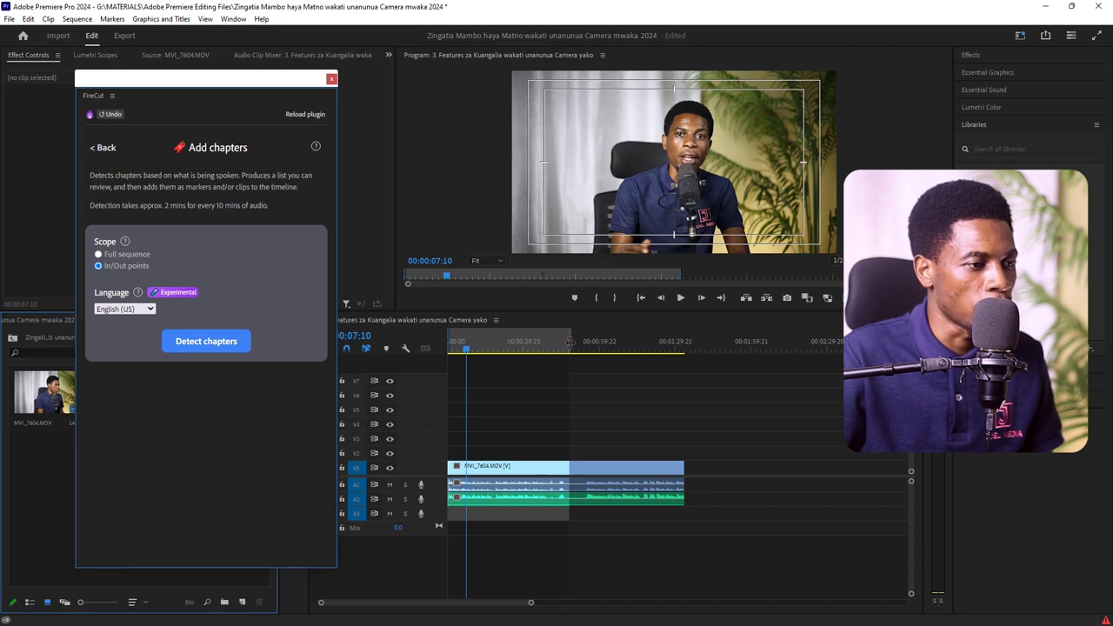
drag(570, 342, 685, 342)
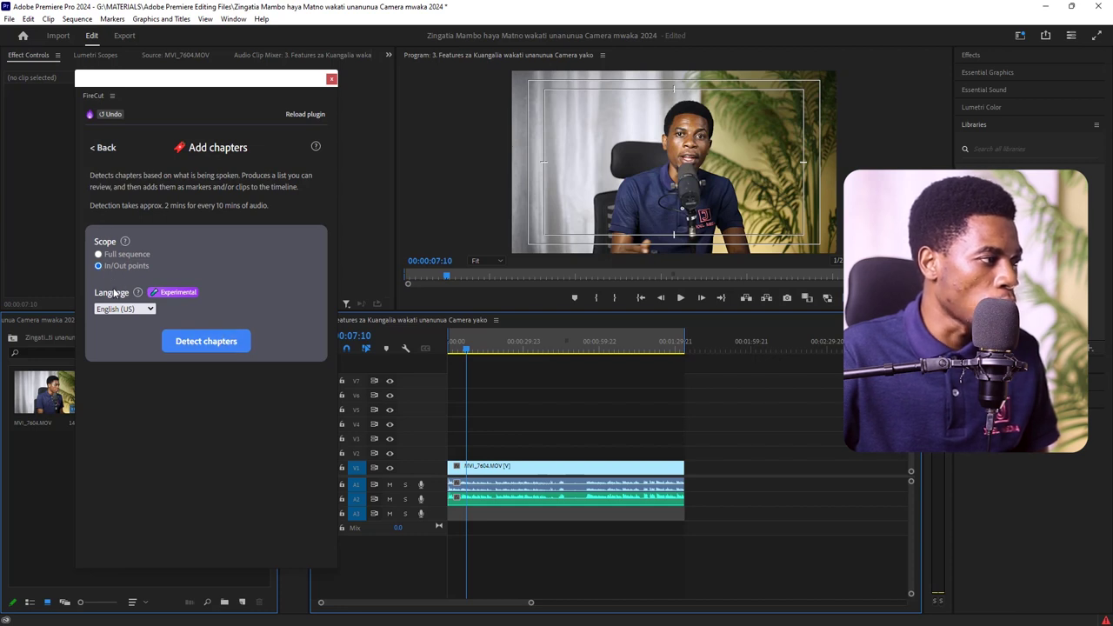
click(221, 345)
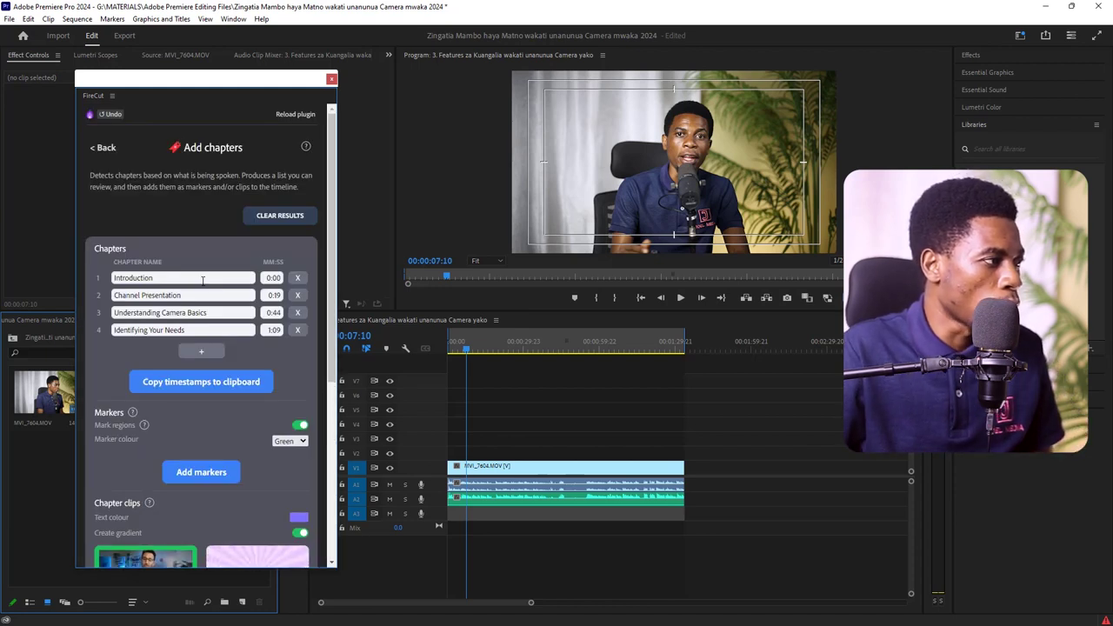
Review the four detected chapters at 0:00, 0:19, 0:44 and 1:09.
drag(121, 262, 180, 264)
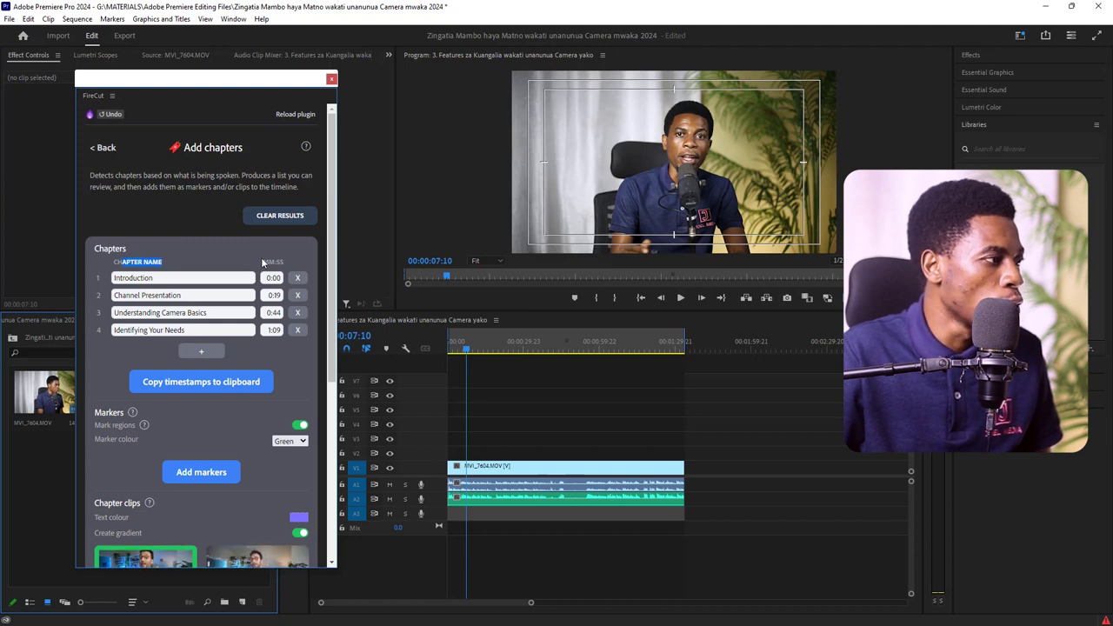
drag(261, 260, 285, 262)
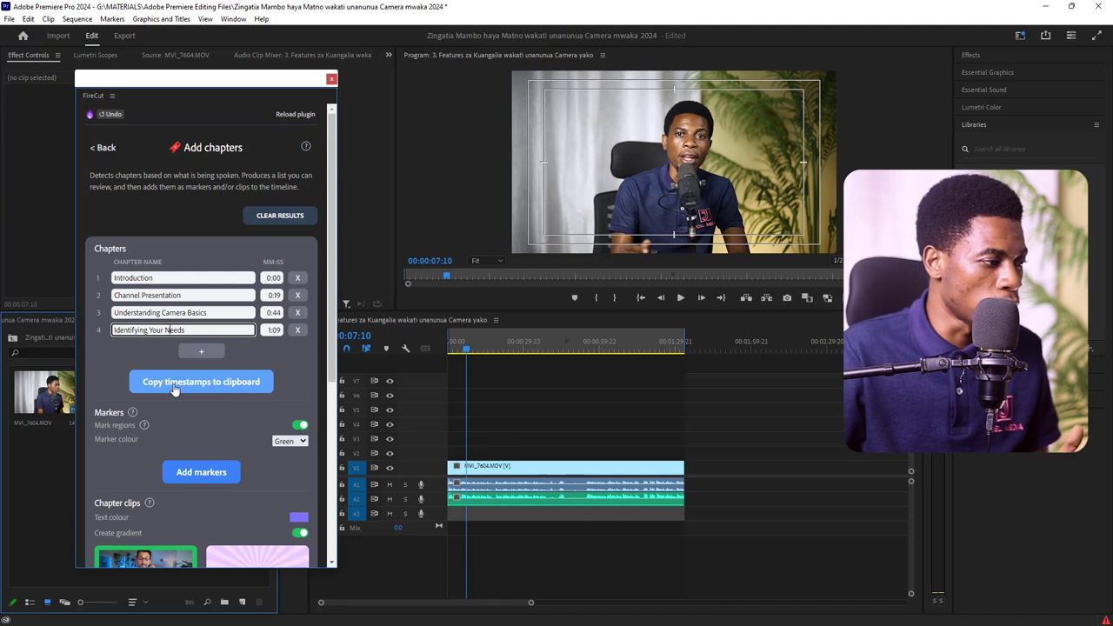
scroll(212, 417, down, 3)
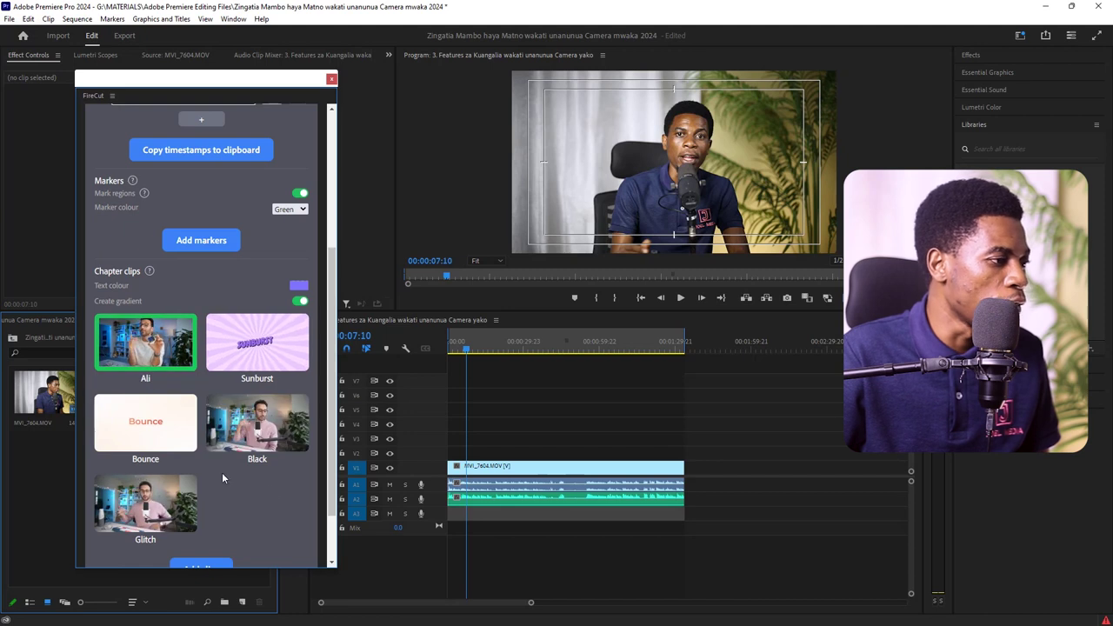
Choose the Black style for the chapter title clips.
scroll(276, 489, down, 1)
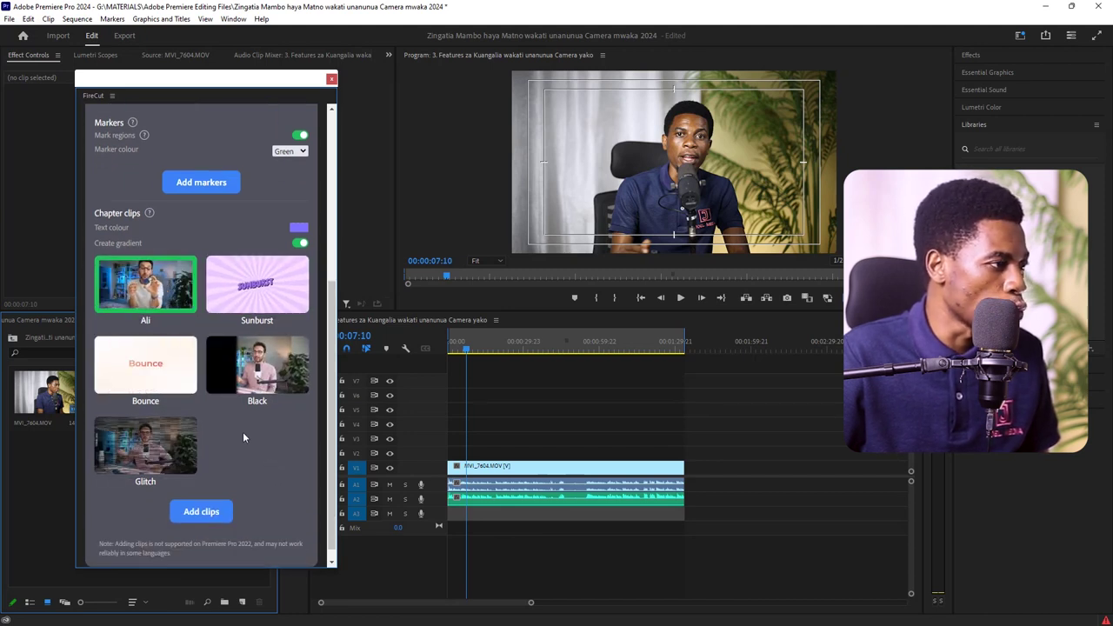
scroll(243, 431, up, 1)
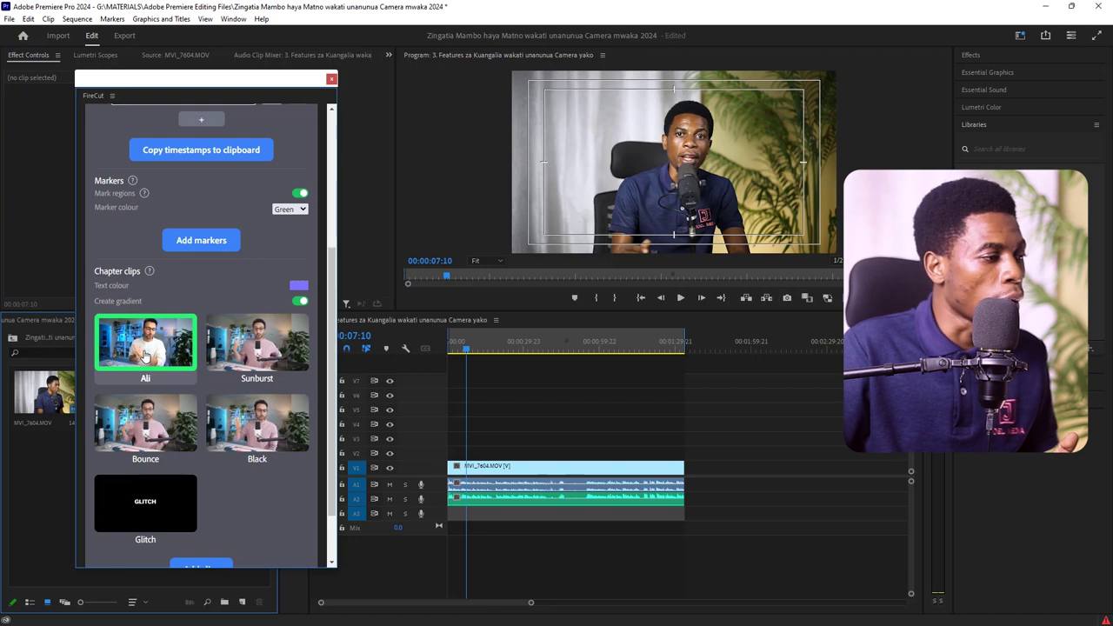
scroll(145, 357, up, 2)
scroll(145, 356, down, 3)
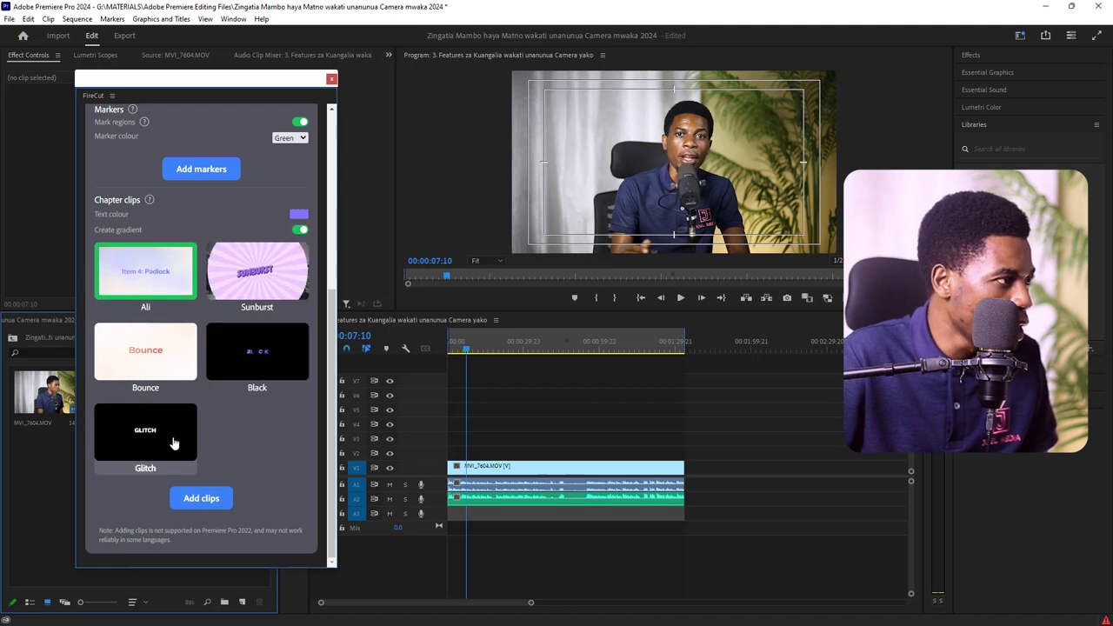
scroll(182, 363, up, 3)
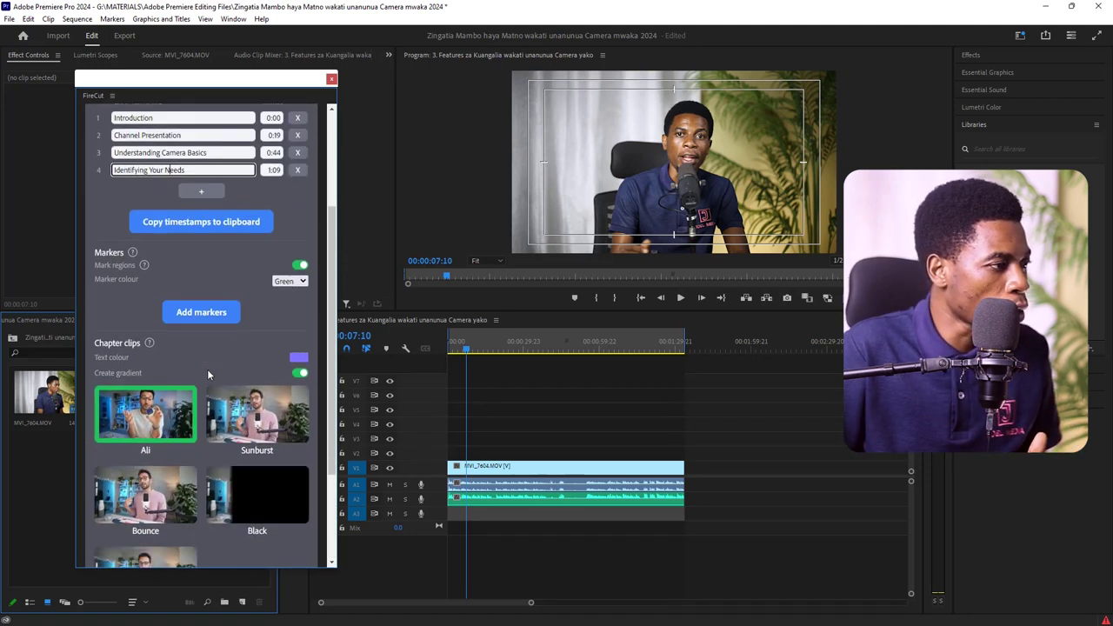
scroll(207, 369, down, 2)
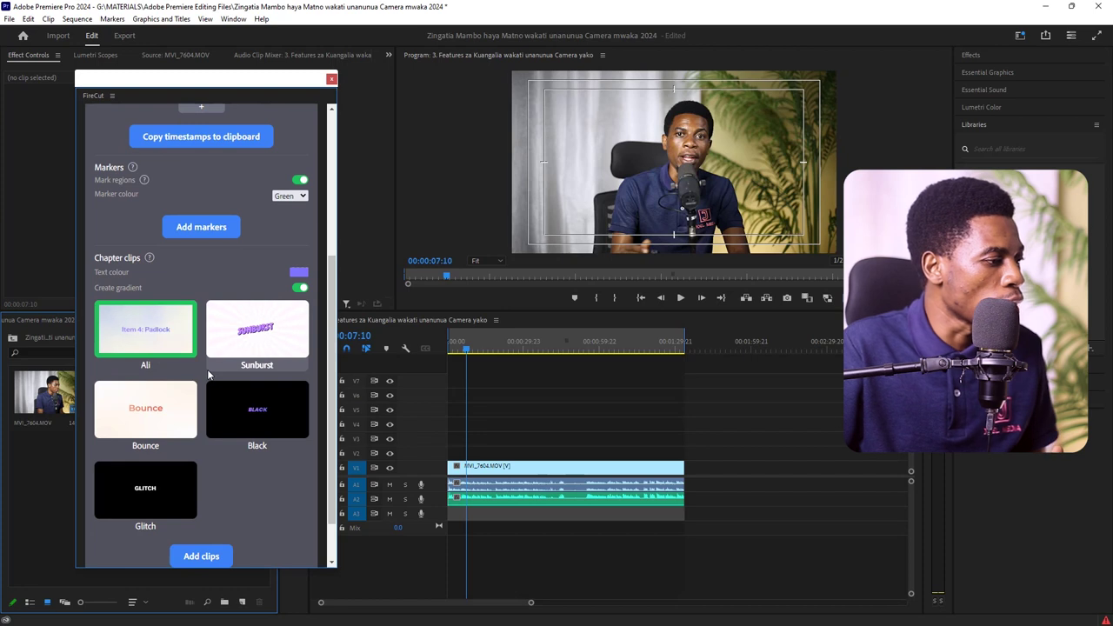
scroll(290, 470, up, 1)
scroll(291, 468, up, 2)
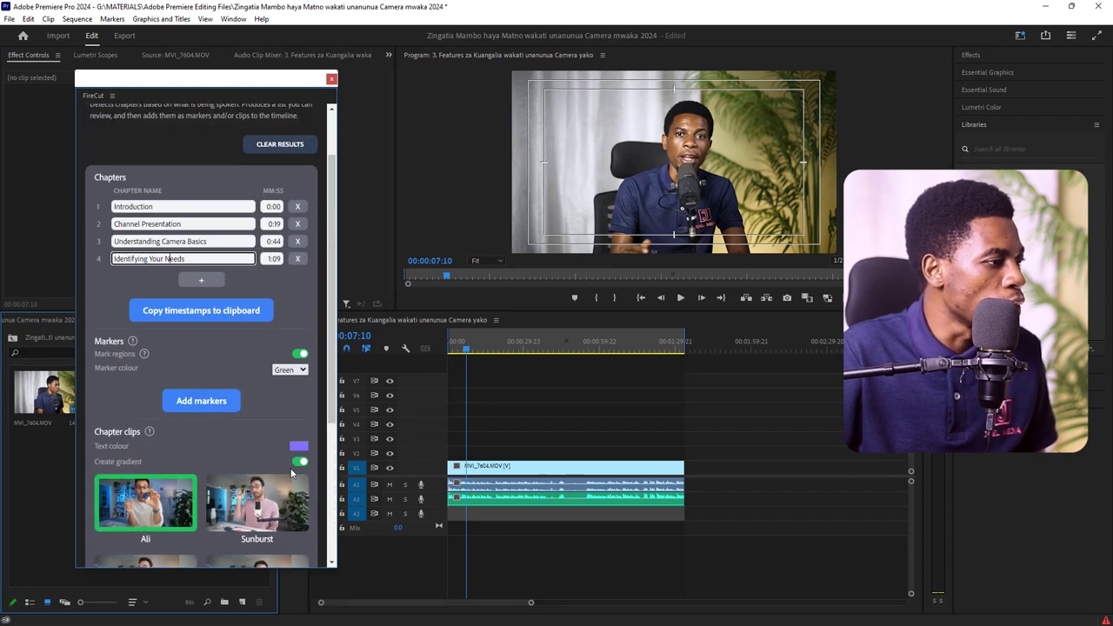
scroll(291, 470, down, 4)
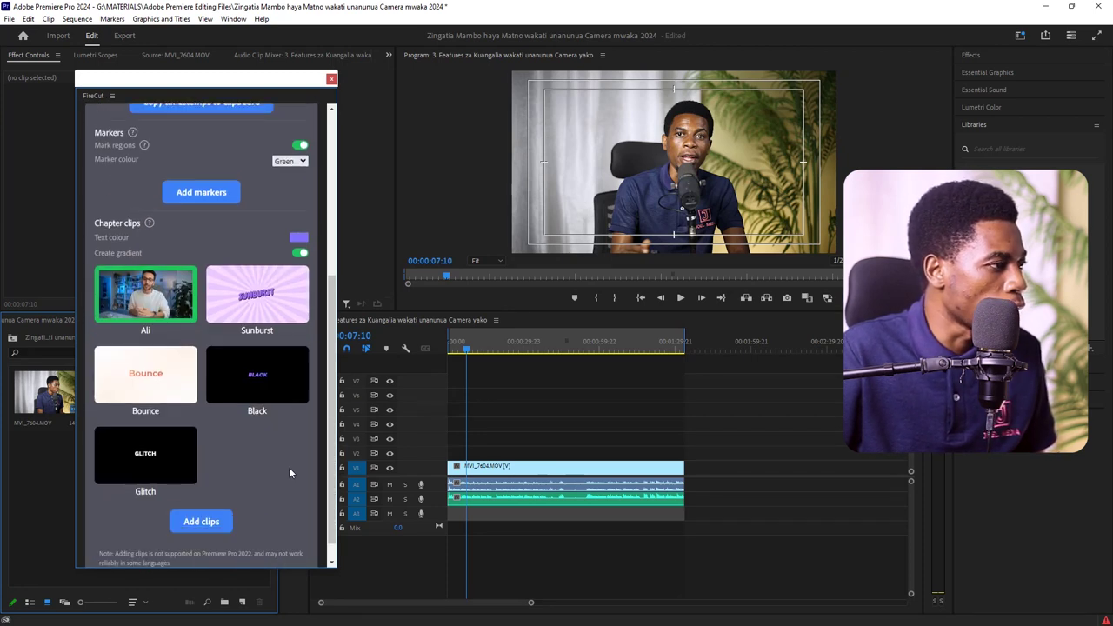
click(260, 357)
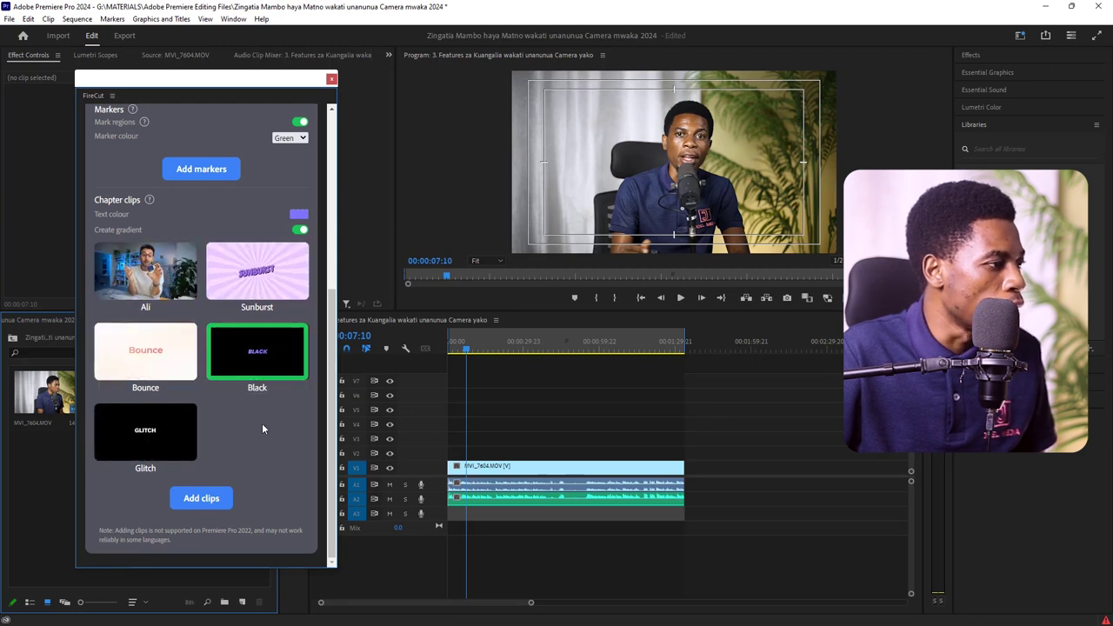
Keep the marker colour Green and open the chapter text colour picker.
scroll(264, 427, up, 4)
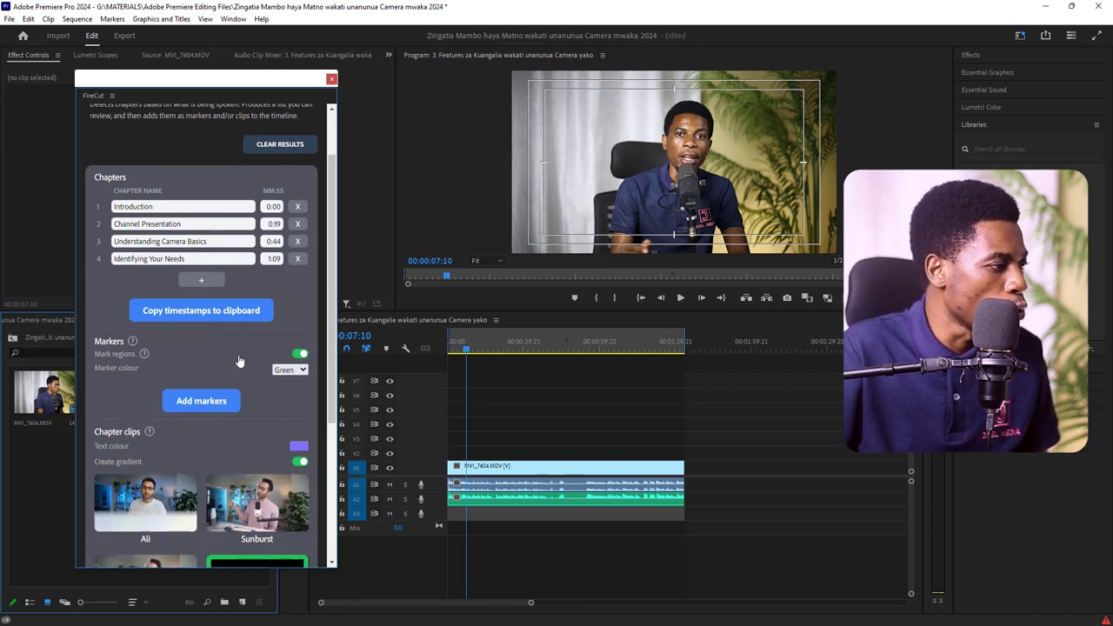
scroll(239, 361, up, 1)
scroll(209, 369, down, 2)
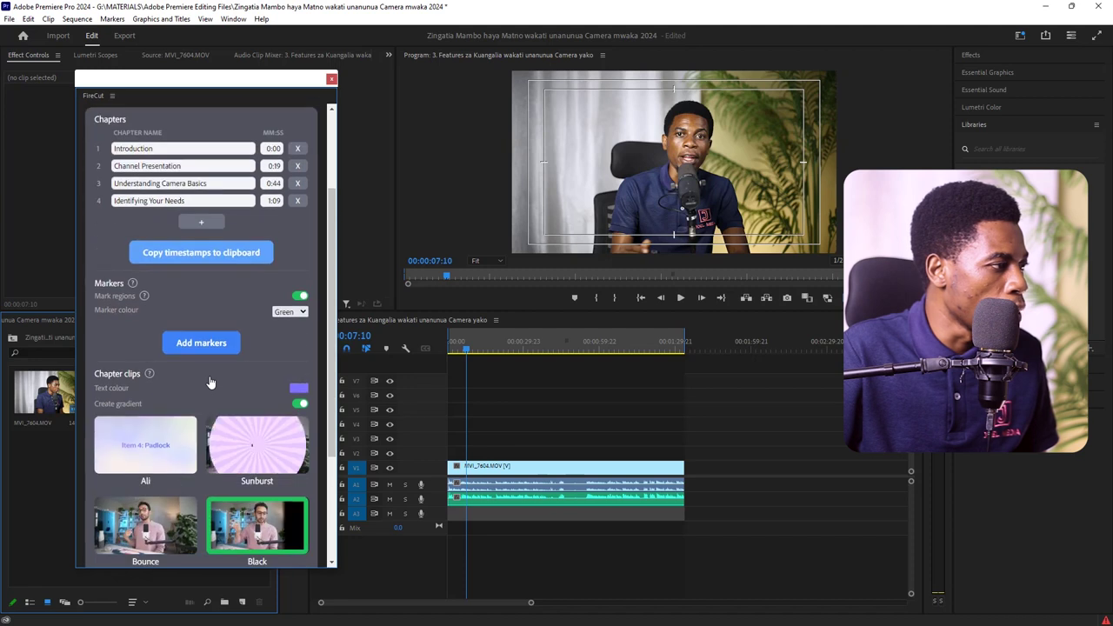
click(290, 311)
click(170, 300)
scroll(218, 342, down, 2)
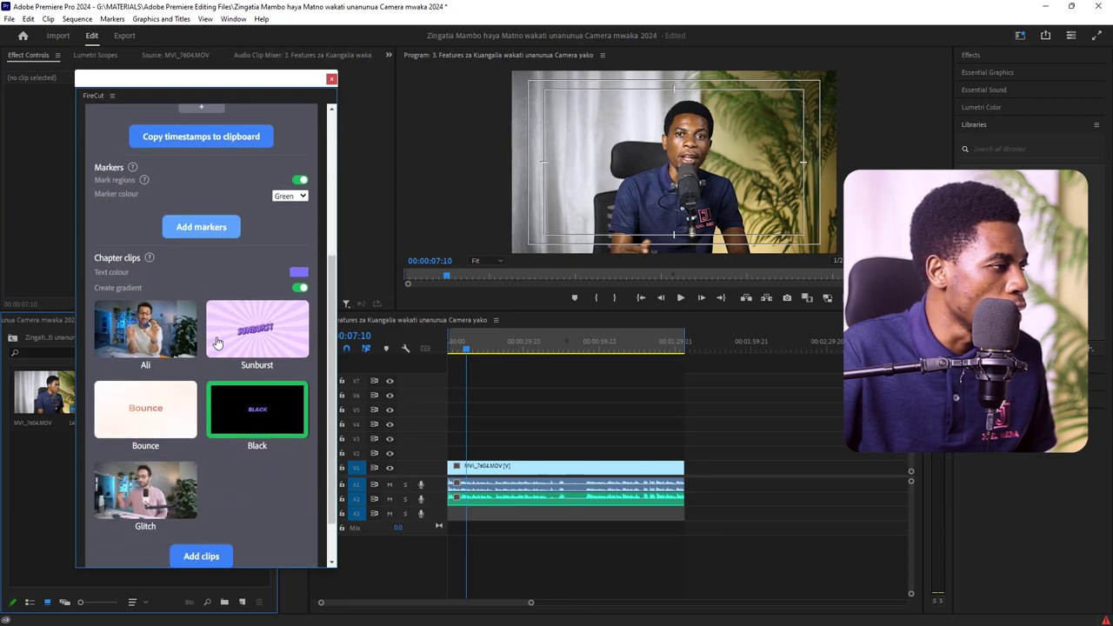
click(298, 273)
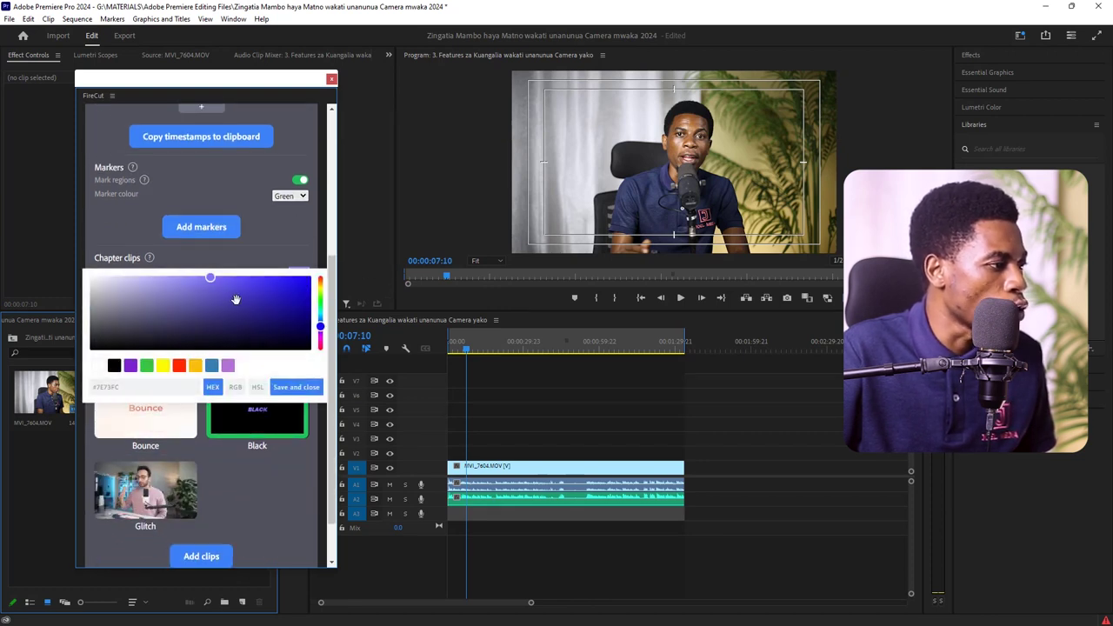
Set the chapter title text colour to purple and add the title clips to the timeline.
click(212, 365)
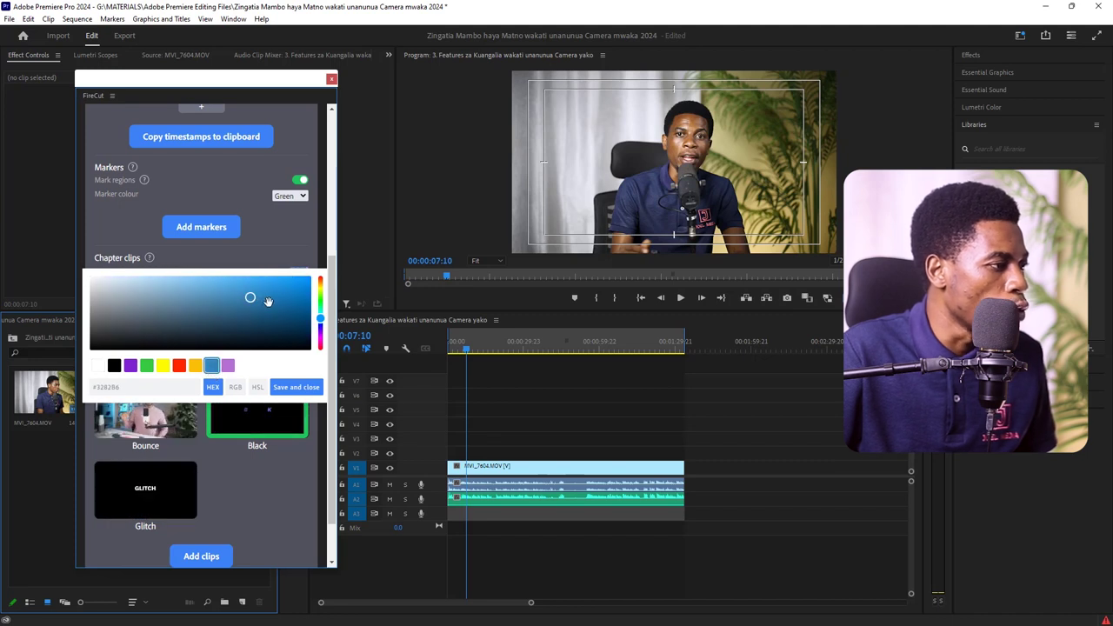
mouse_move(320, 319)
mouse_down()
mouse_move(321, 329)
mouse_move(270, 293)
mouse_up()
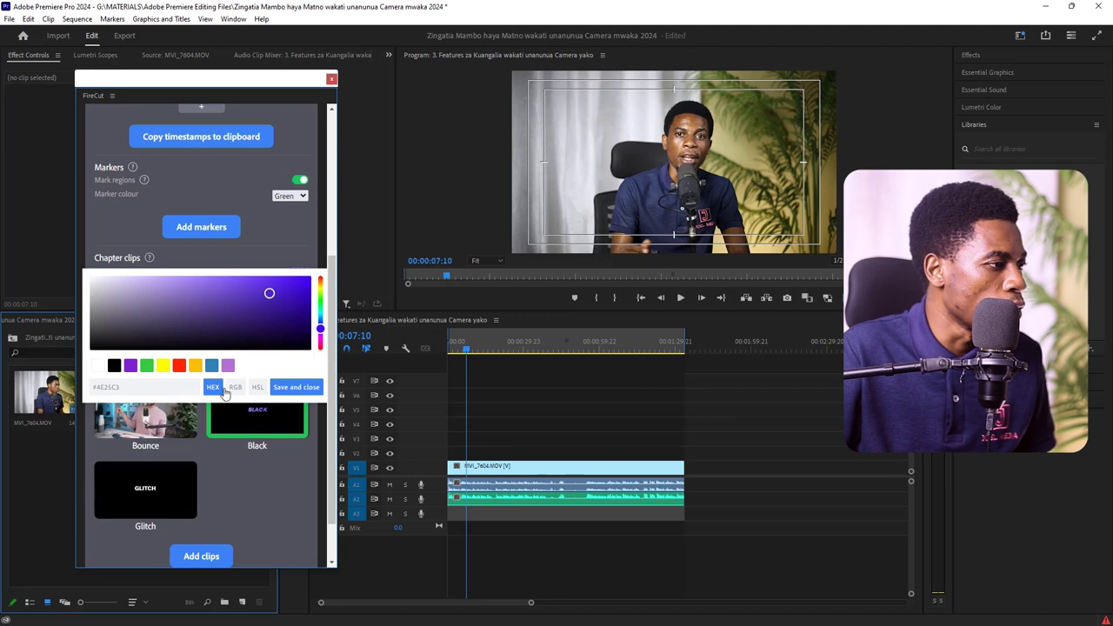
click(296, 388)
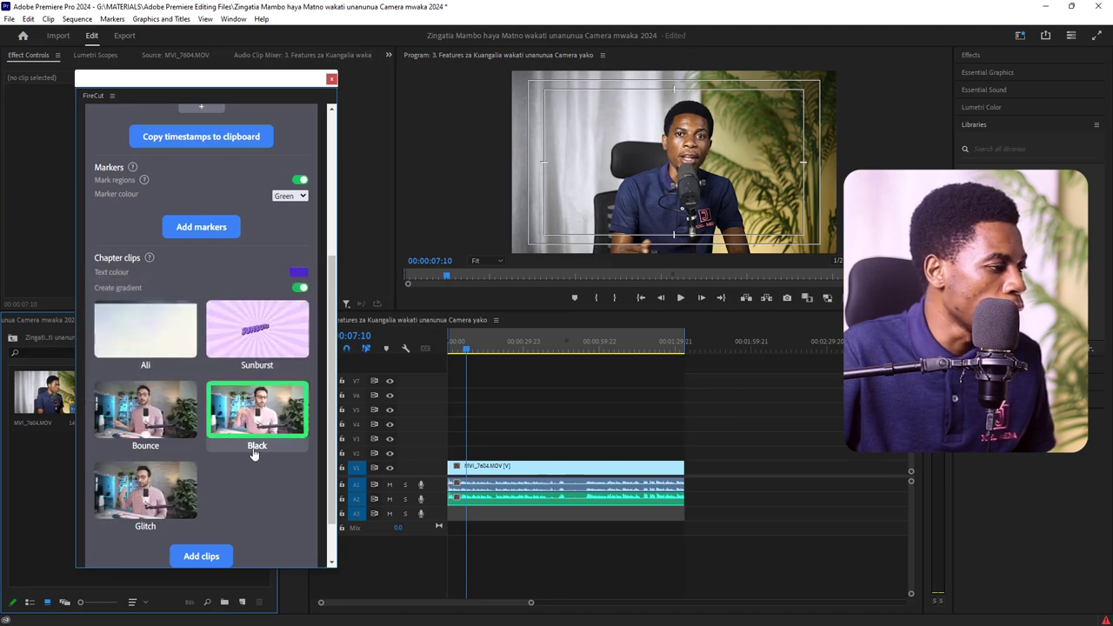
scroll(268, 447, down, 1)
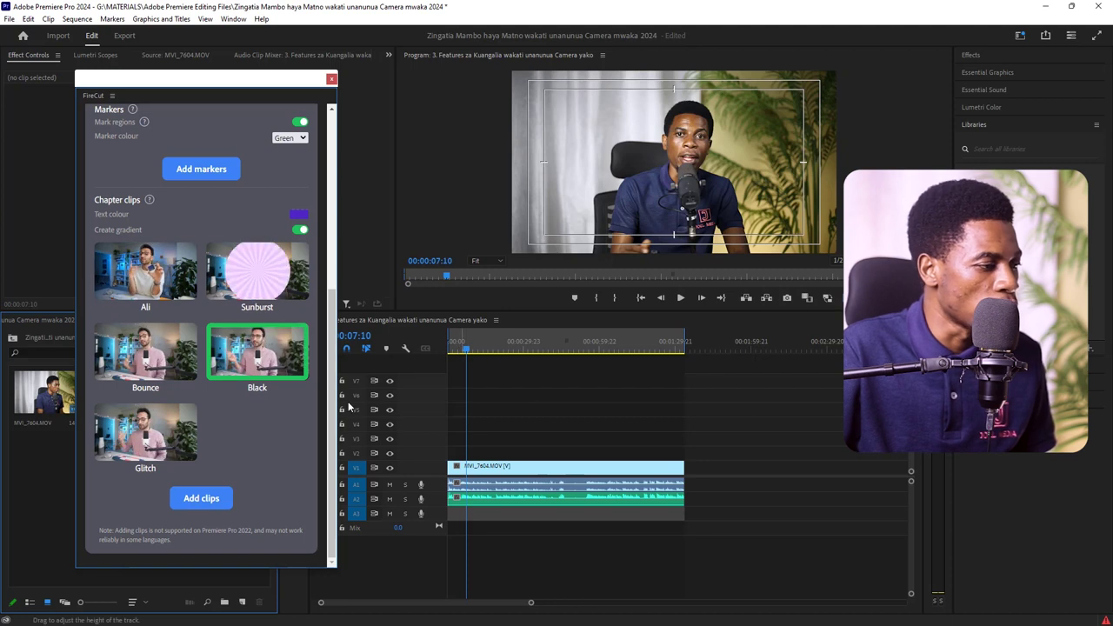
click(203, 499)
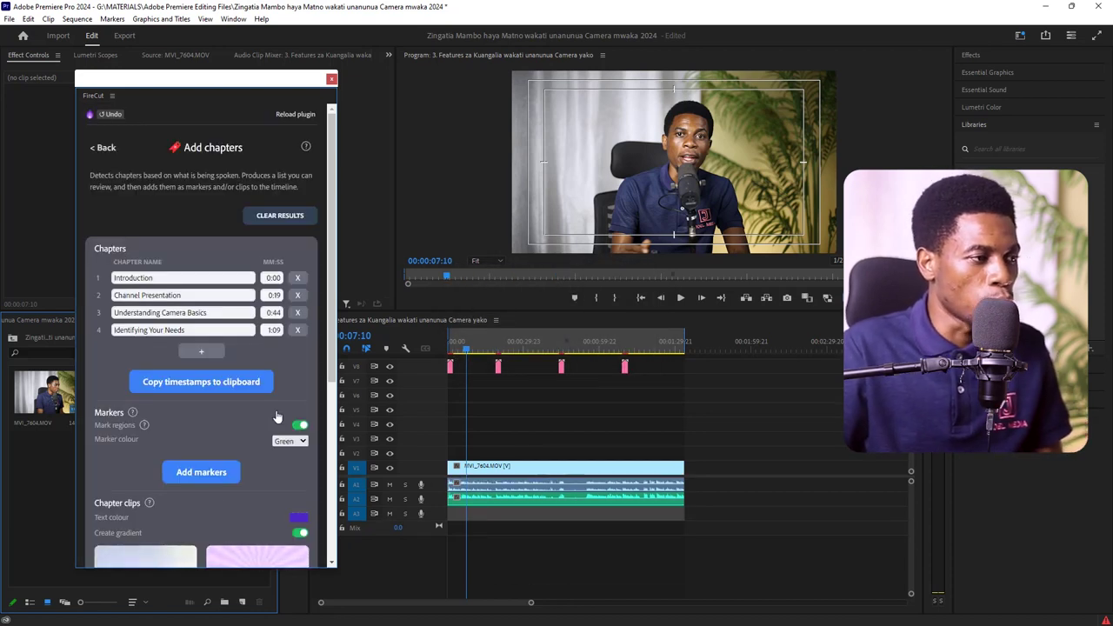
Play the sequence from the start to preview the first chapter title.
click(490, 498)
key(Home)
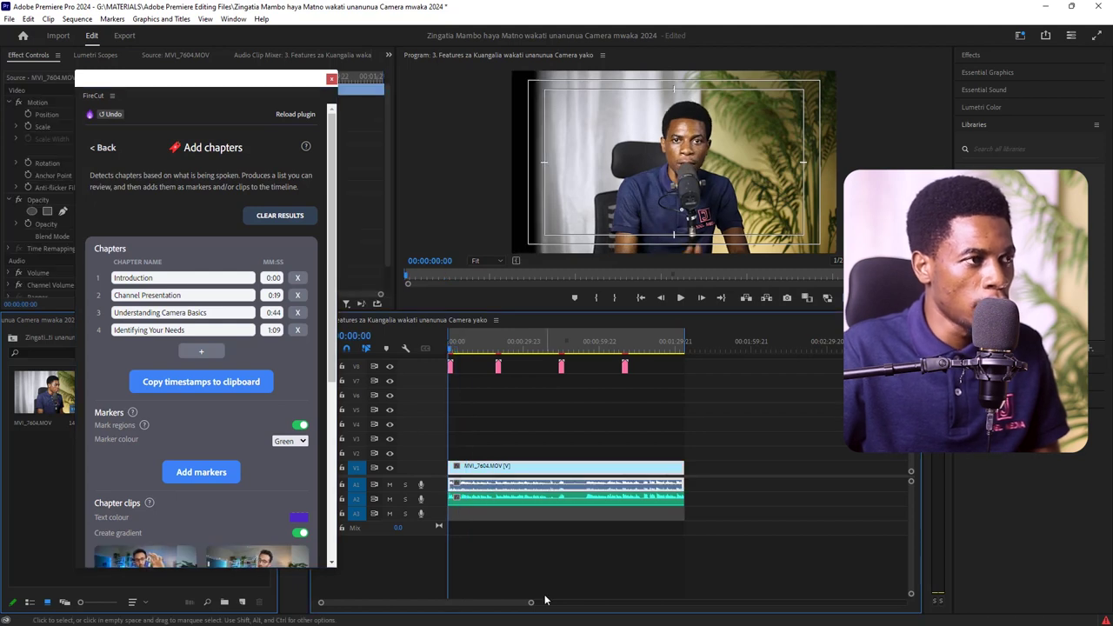
drag(532, 603, 442, 602)
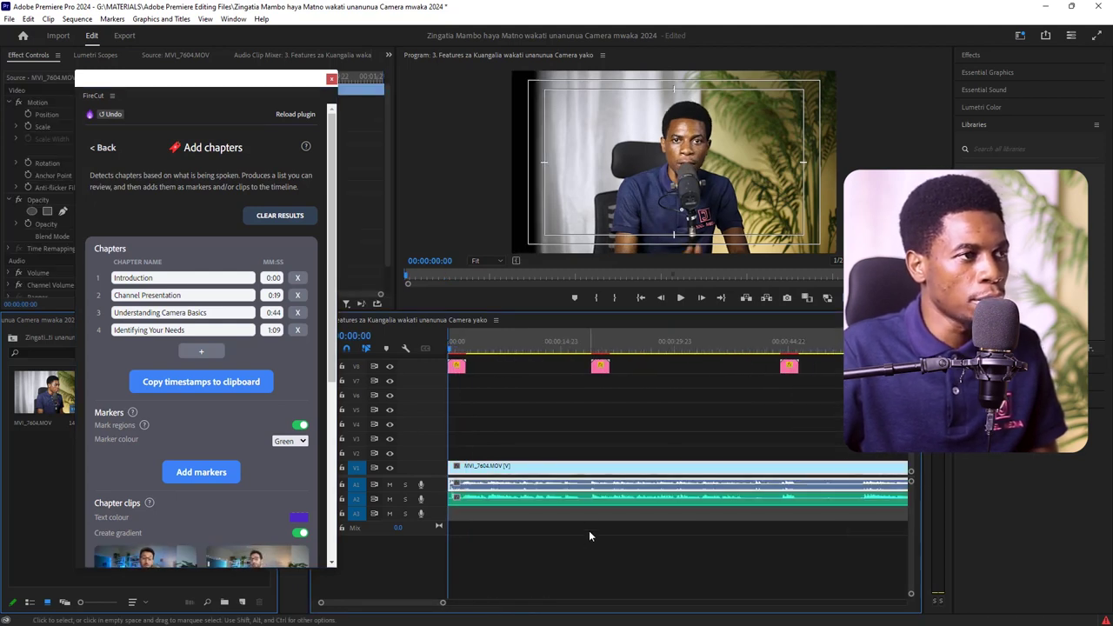
key(space)
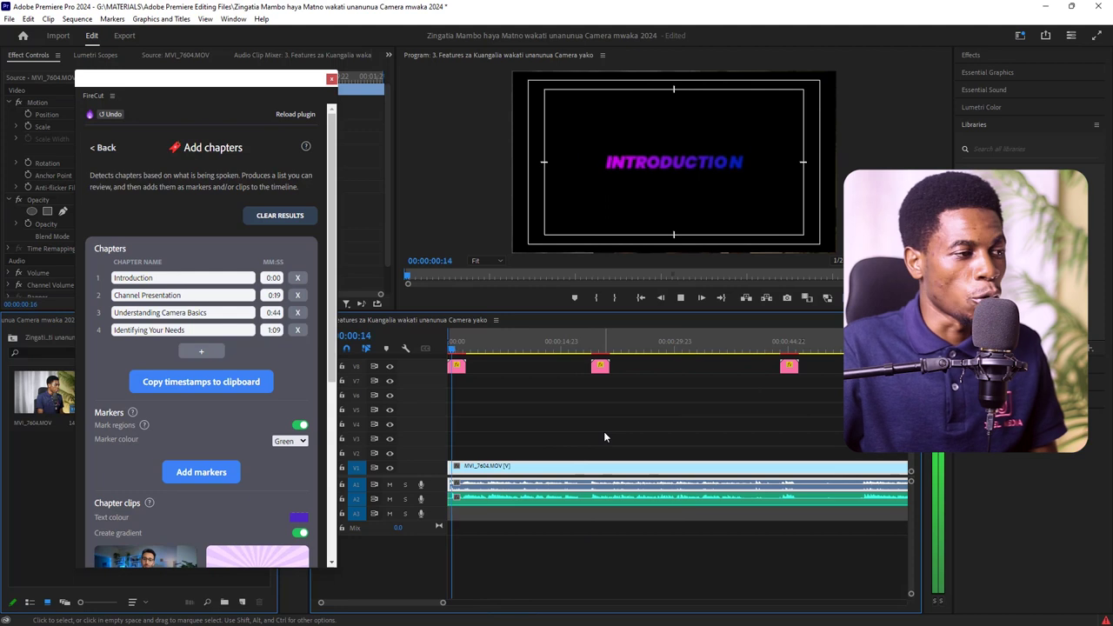
Select the first chapter title clip and move the FireCut window to reveal its settings.
click(456, 367)
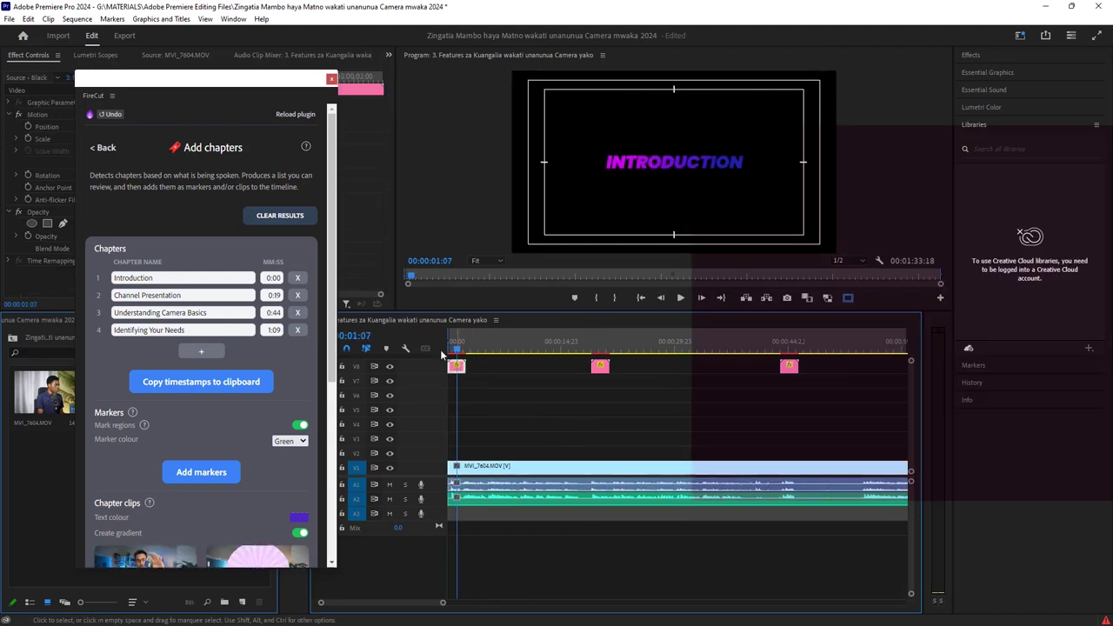
mouse_move(199, 81)
mouse_down()
mouse_move(235, 349)
mouse_move(183, 170)
mouse_up()
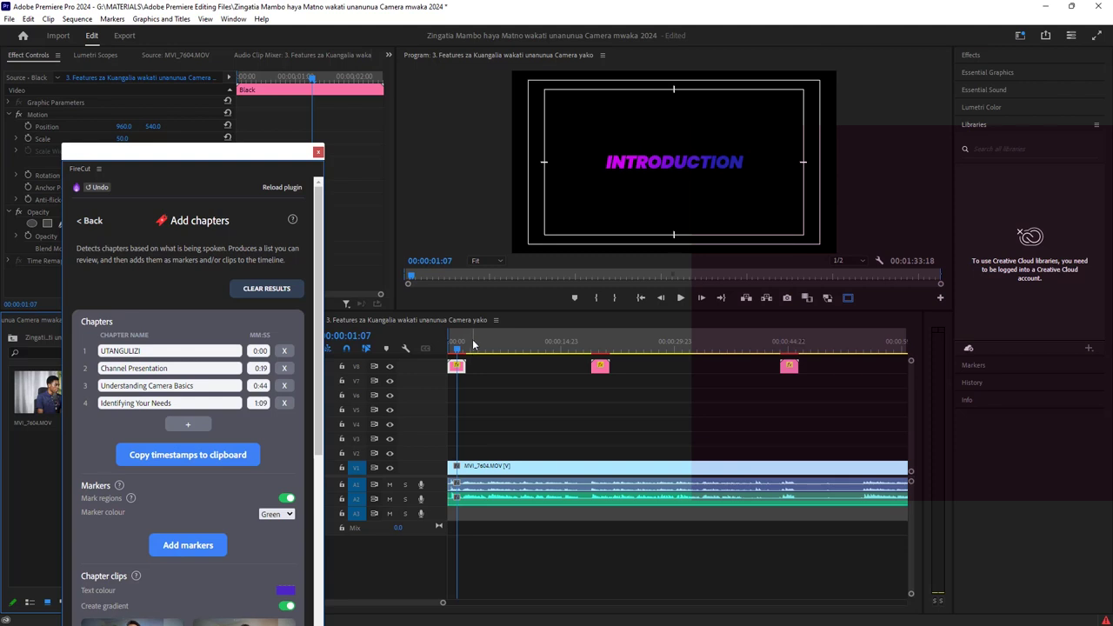
drag(457, 347, 446, 366)
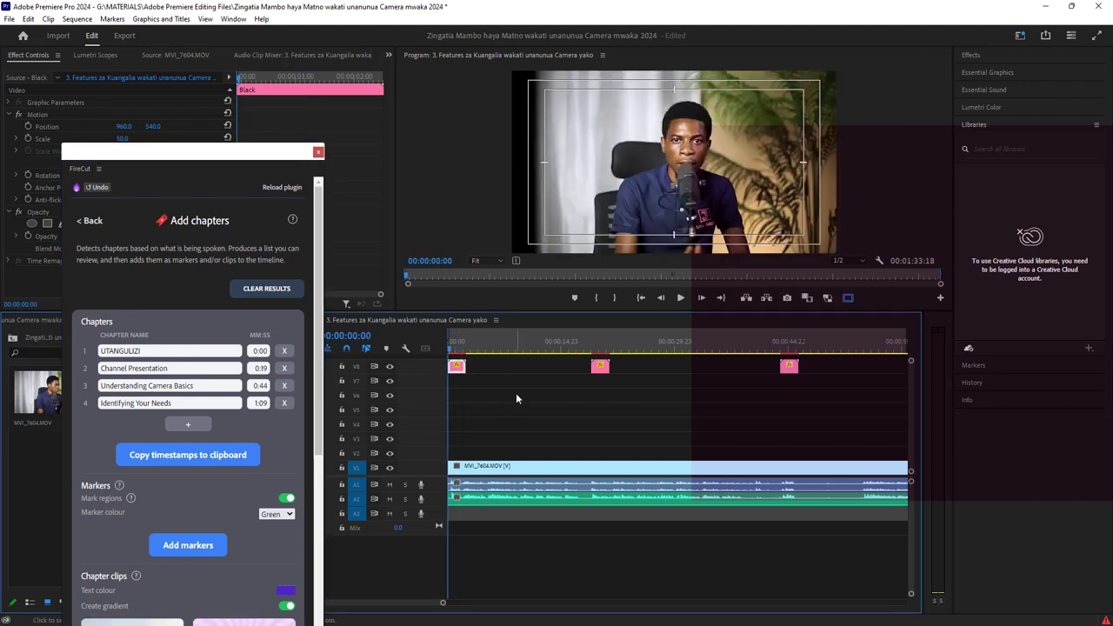
Play the INTRODUCTION chapter title from the start of the sequence.
key(space)
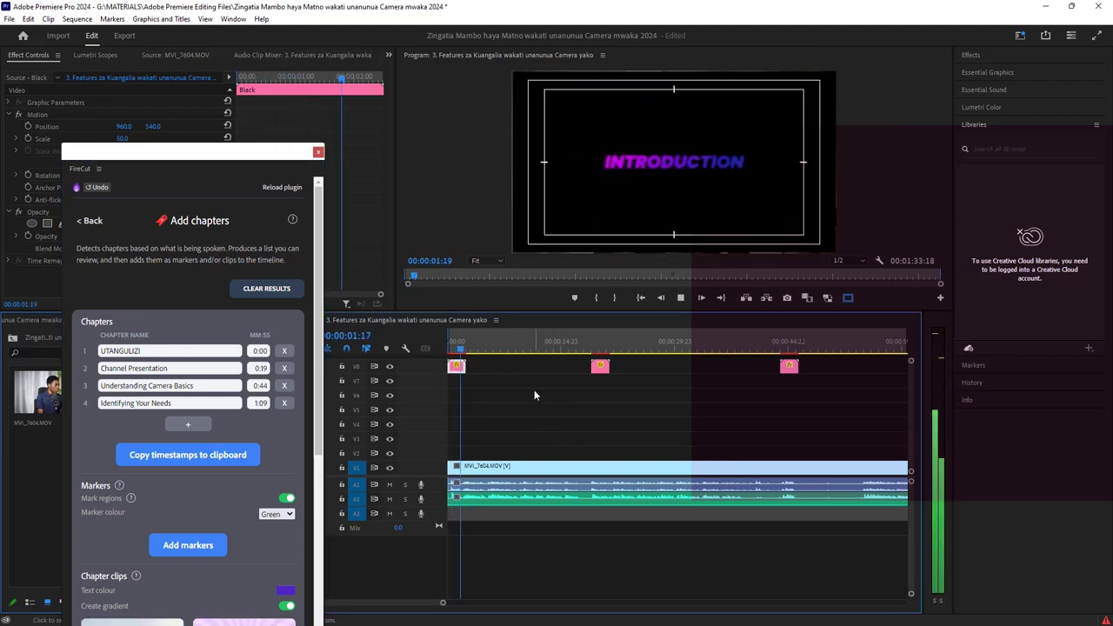
click(474, 372)
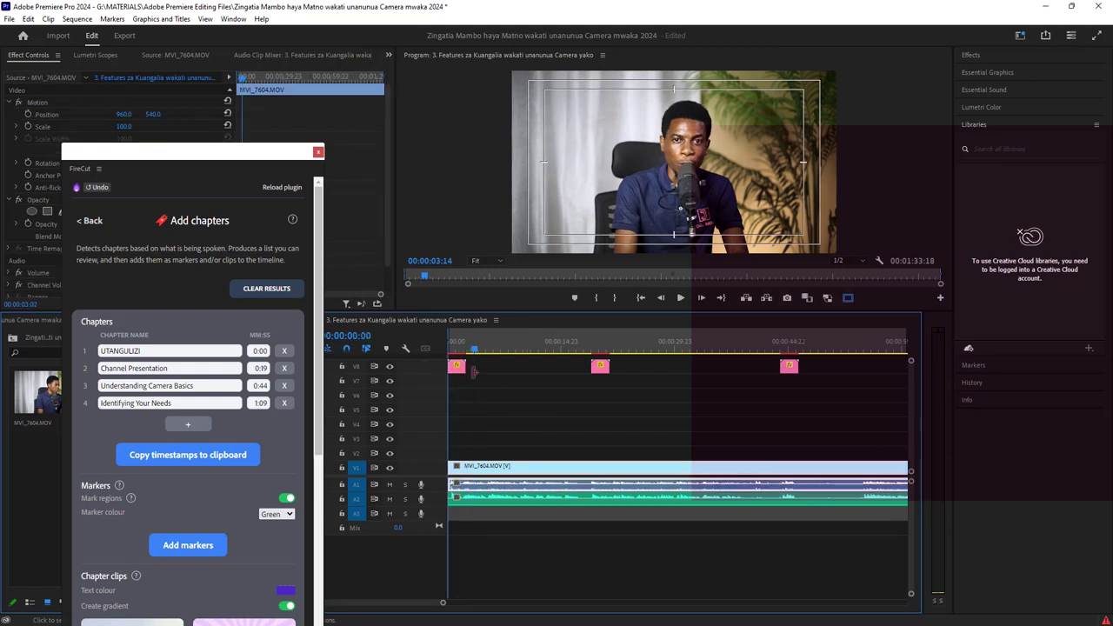
key(Home)
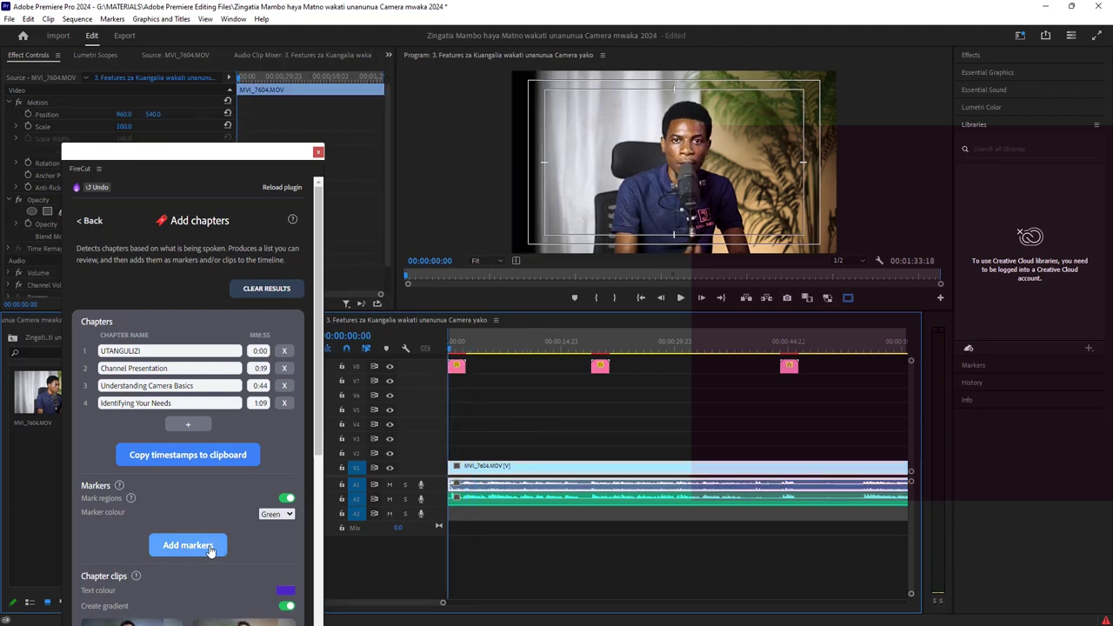
key(space)
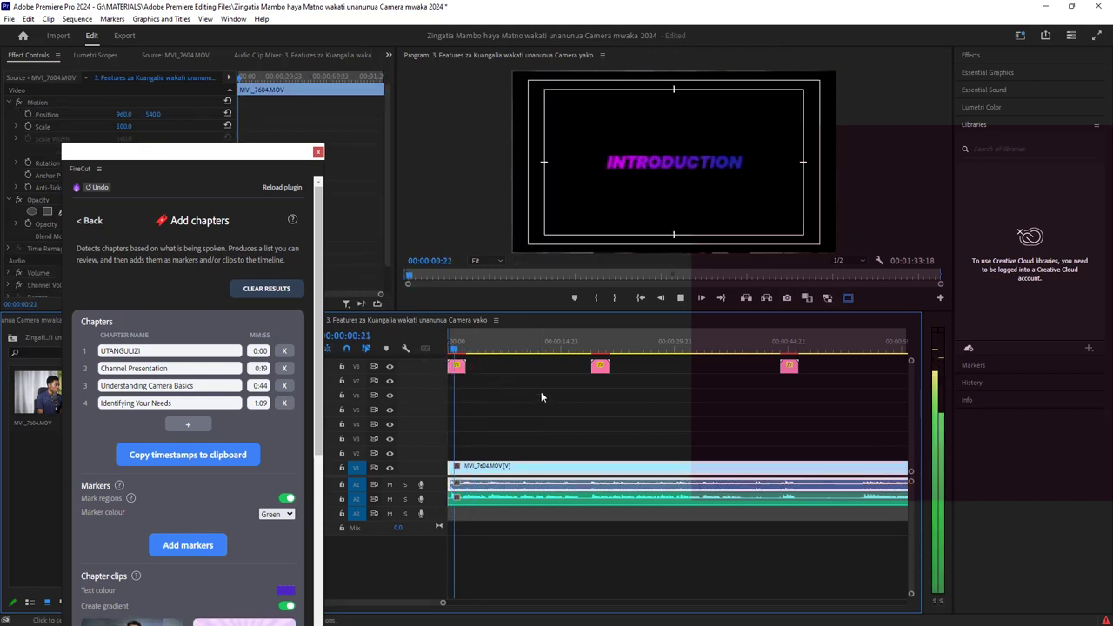
Preview the CHANNEL PRESENTATION, third and IDENTIFYING YOUR NEEDS chapter titles with the whole sequence visible.
click(586, 351)
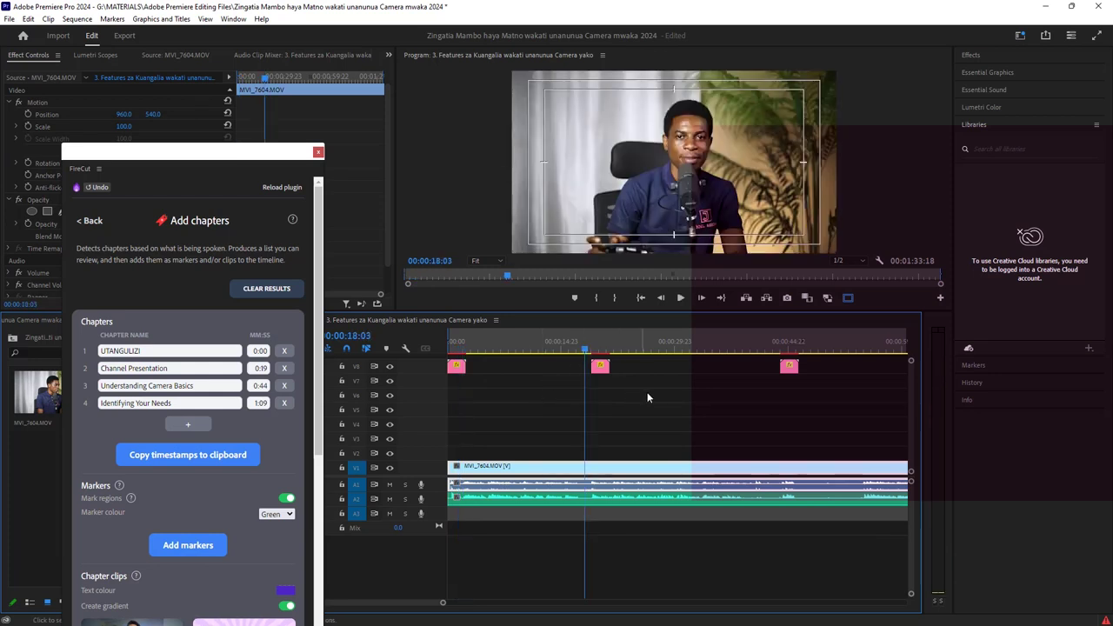
key(space)
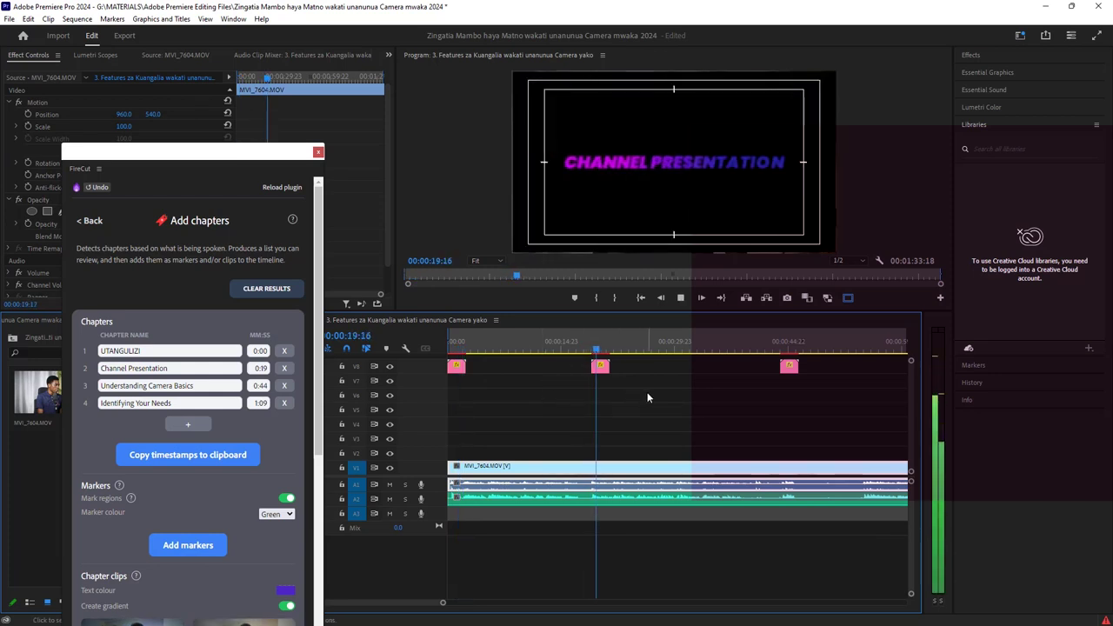
click(777, 349)
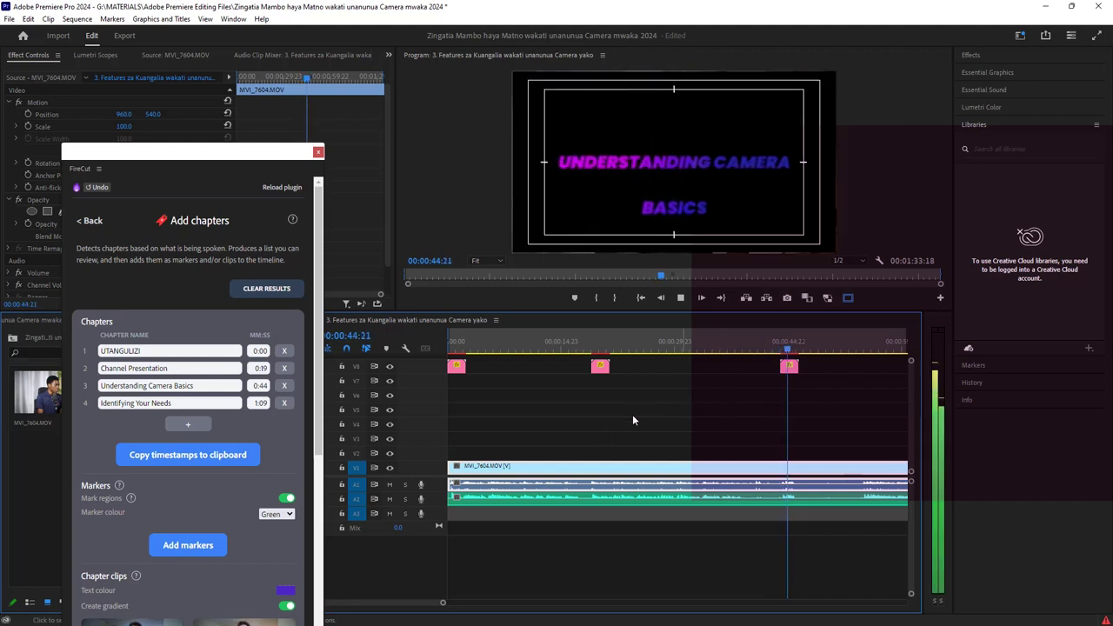
key(space)
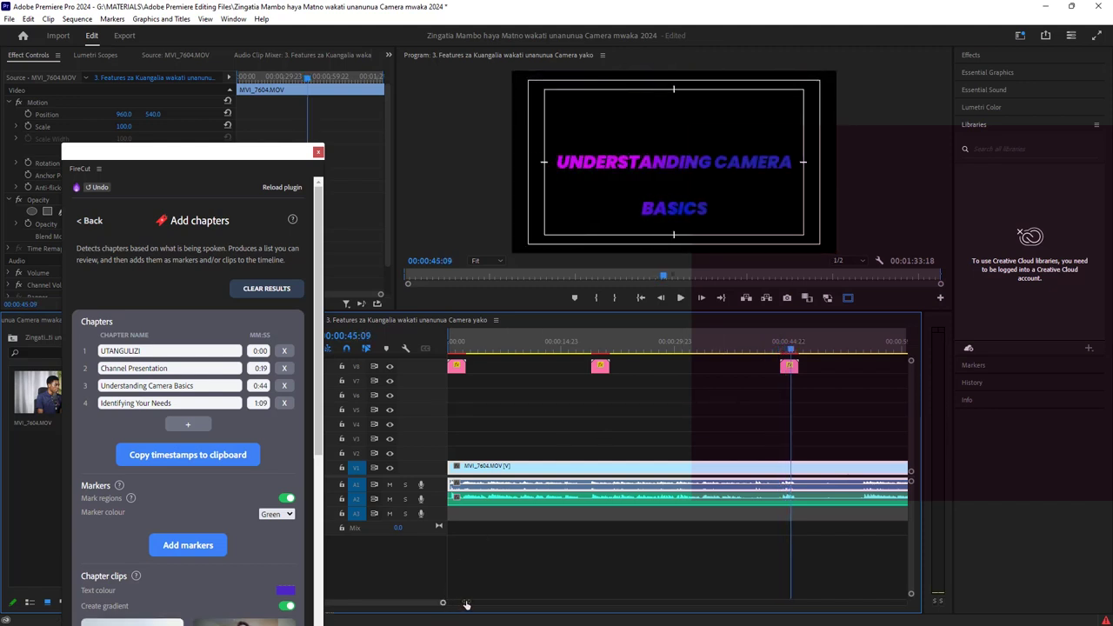
drag(465, 604, 499, 603)
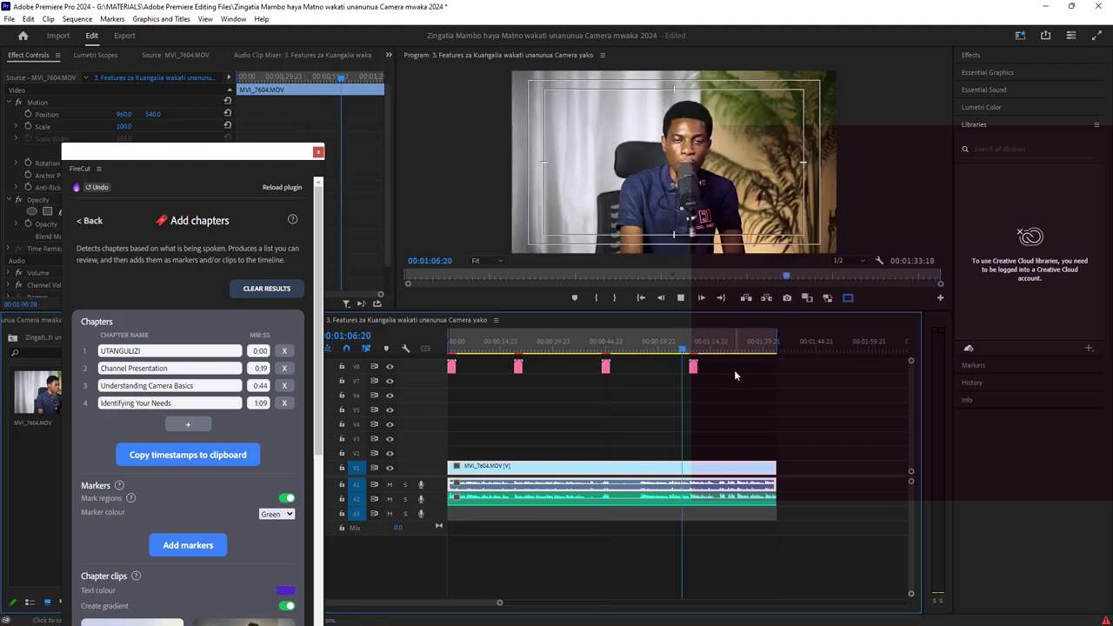
key(space)
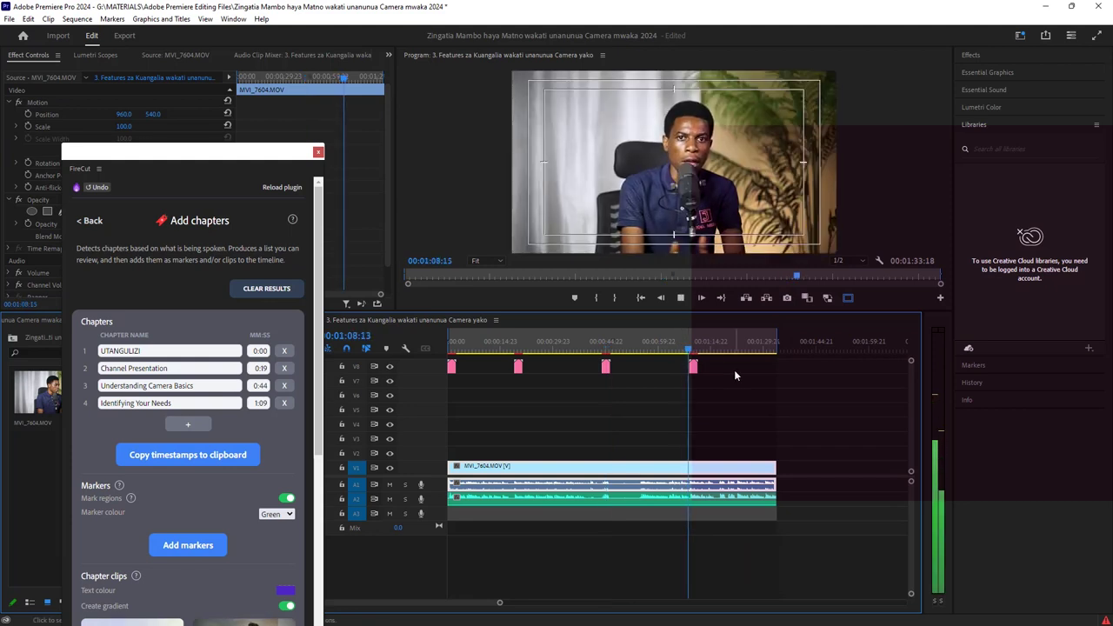
key(space)
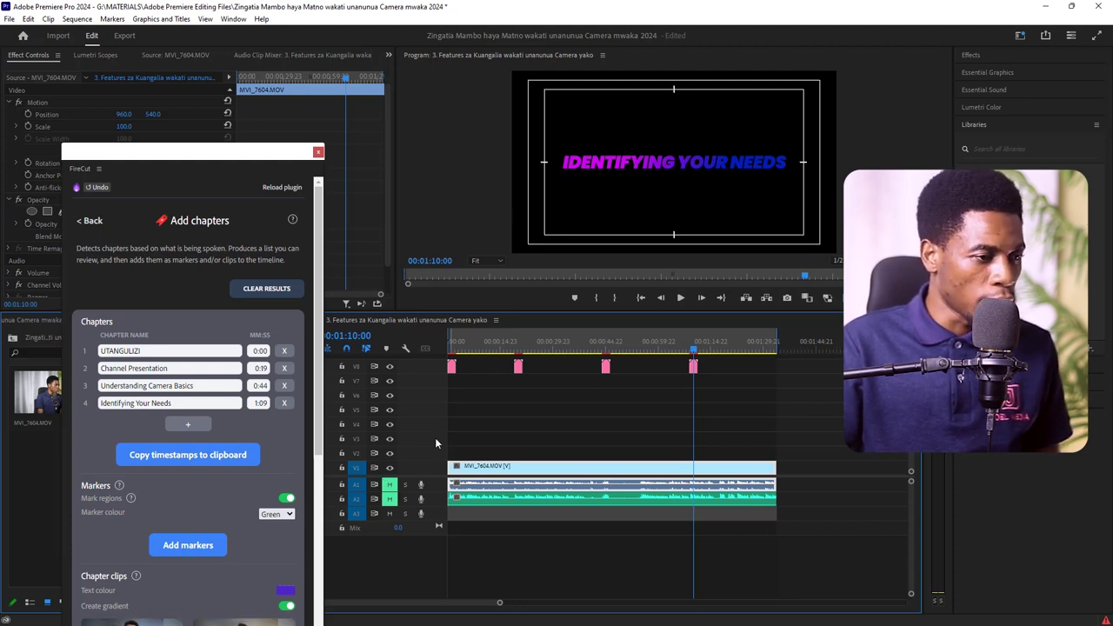
Replay the sequence from the beginning, then jump to the second chapter marker.
key(Home)
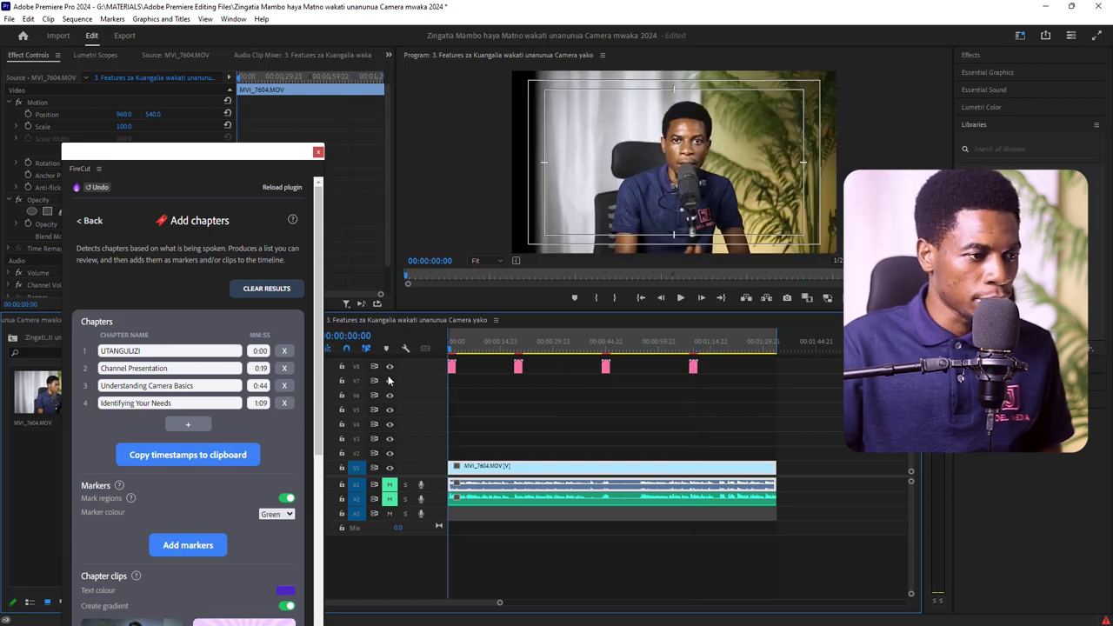
key(space)
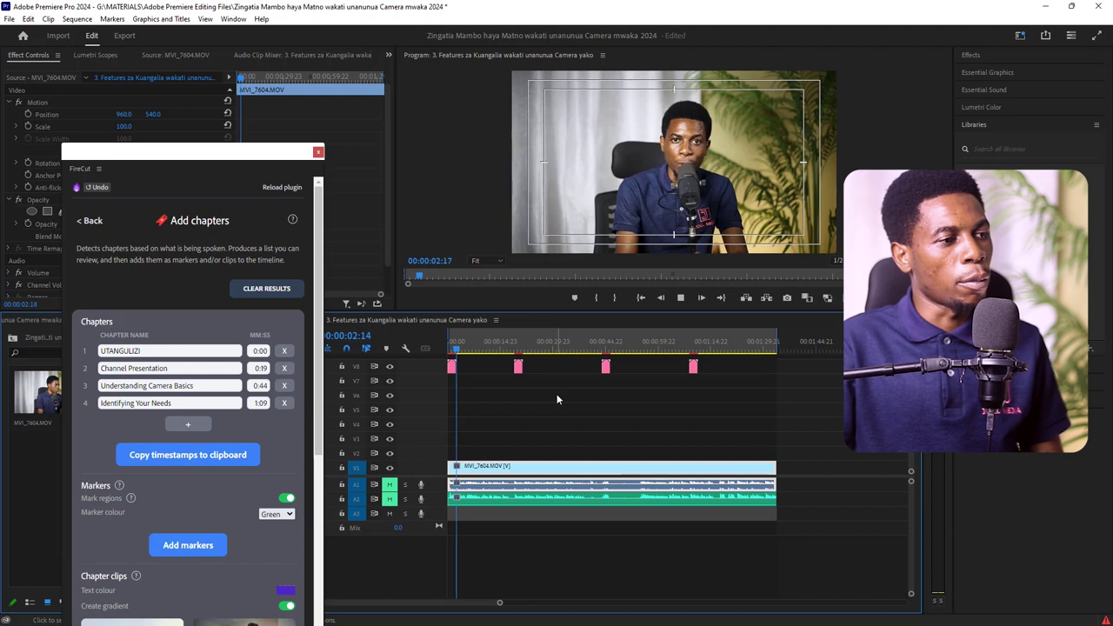
click(517, 347)
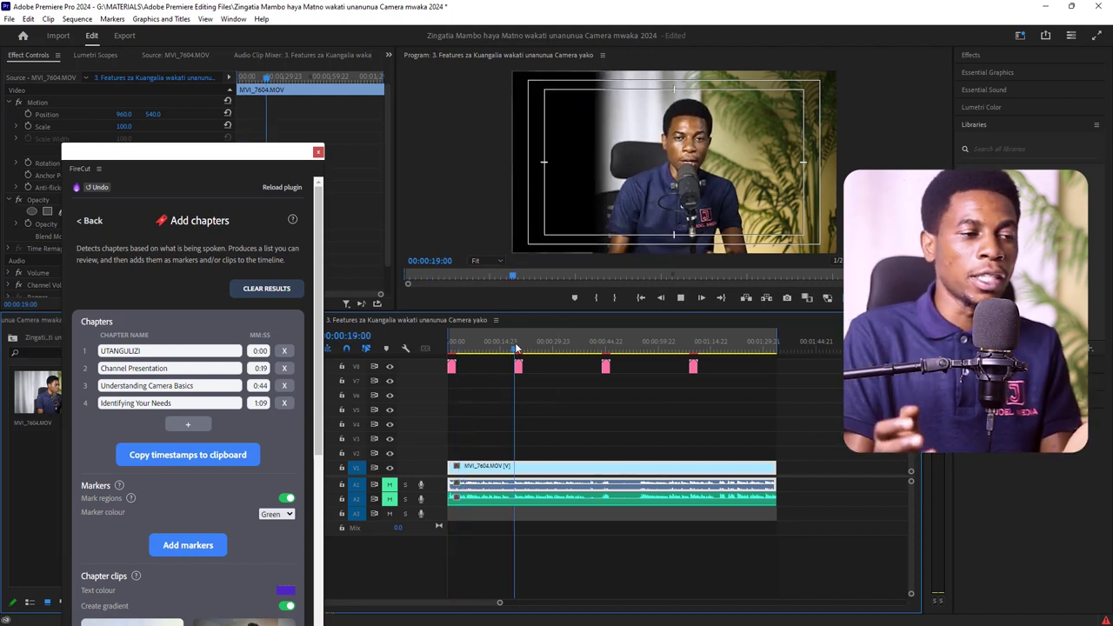
click(604, 347)
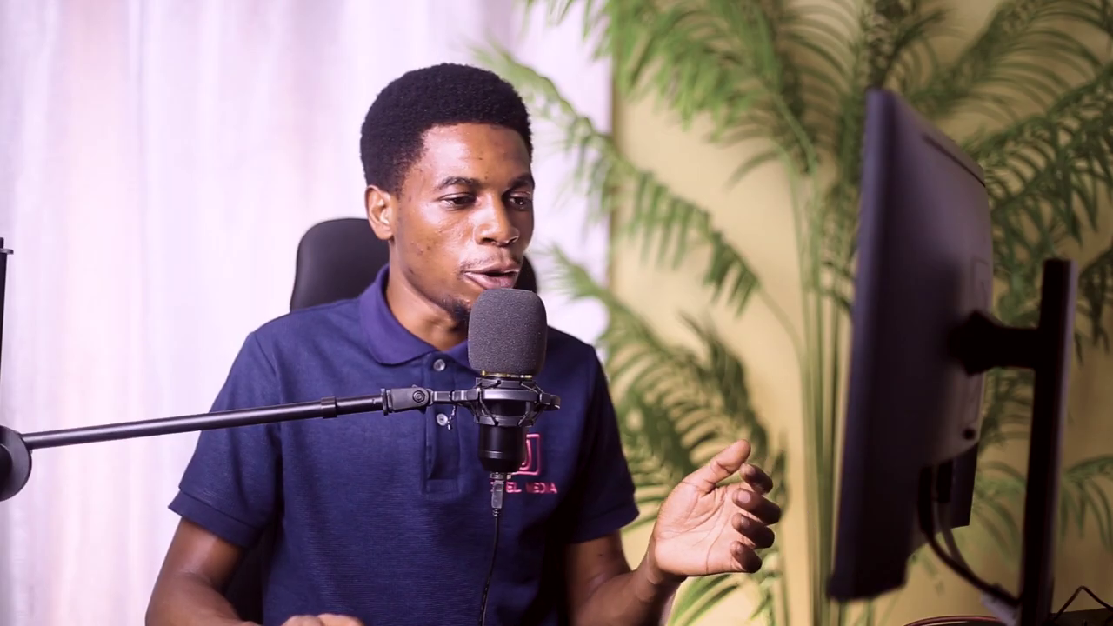